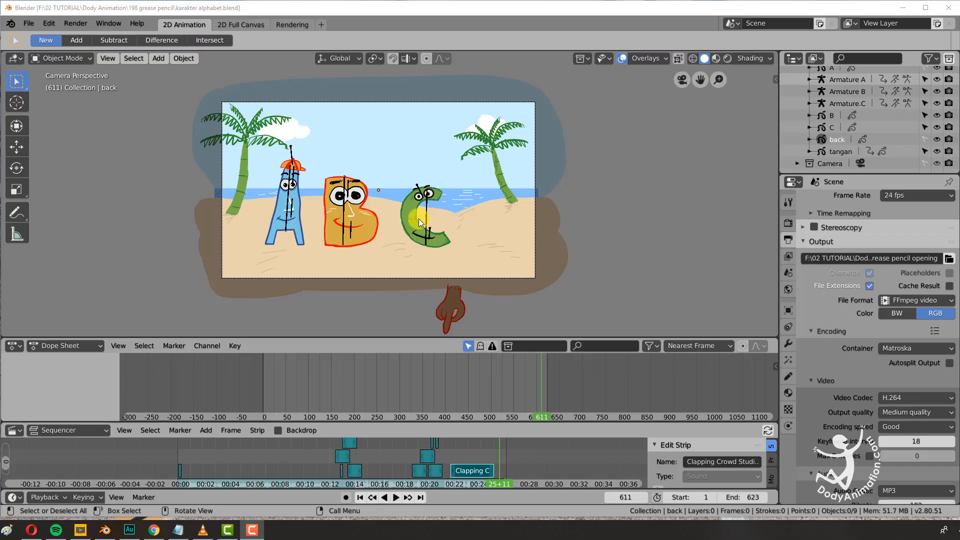
pyautogui.scroll(1, 381, 238)
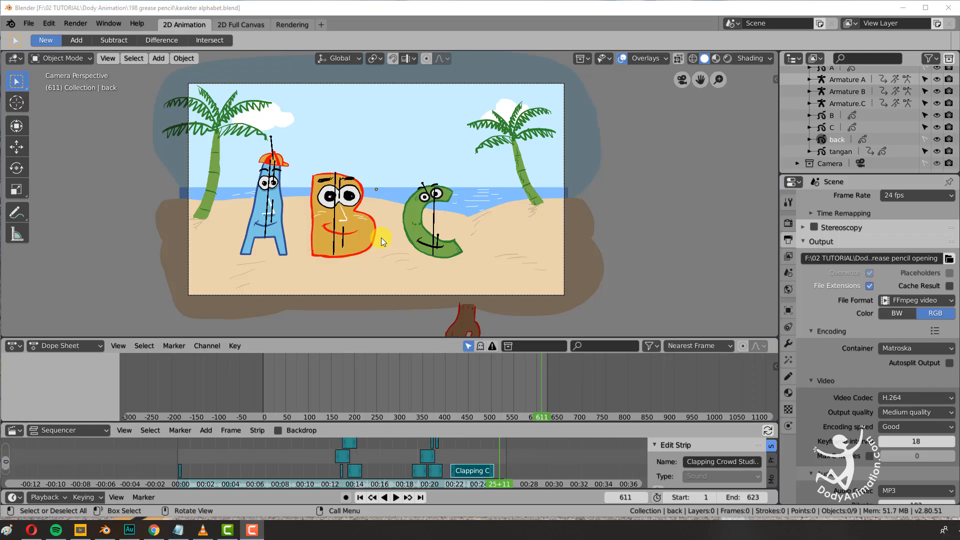
pyautogui.scroll(2, 382, 238)
pyautogui.scroll(-1, 382, 238)
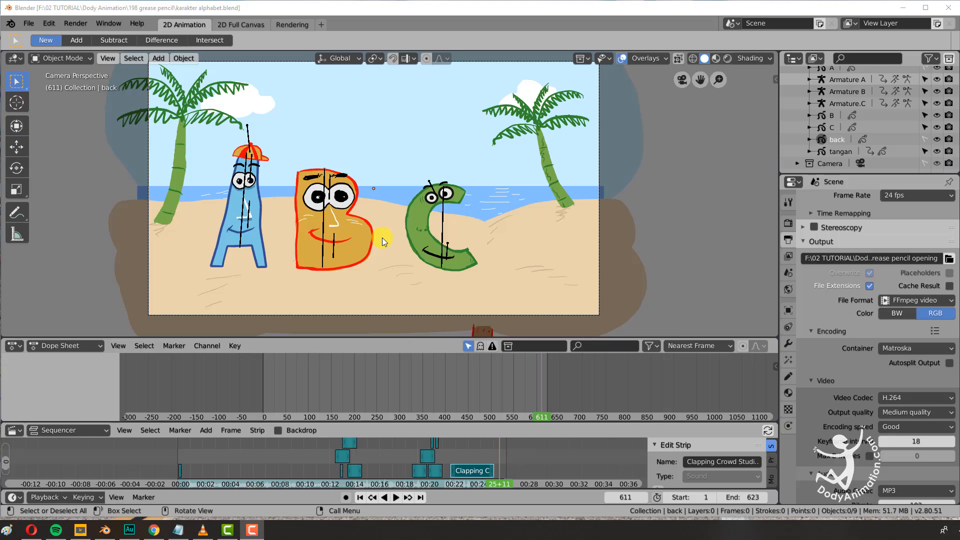
pyautogui.scroll(1, 381, 238)
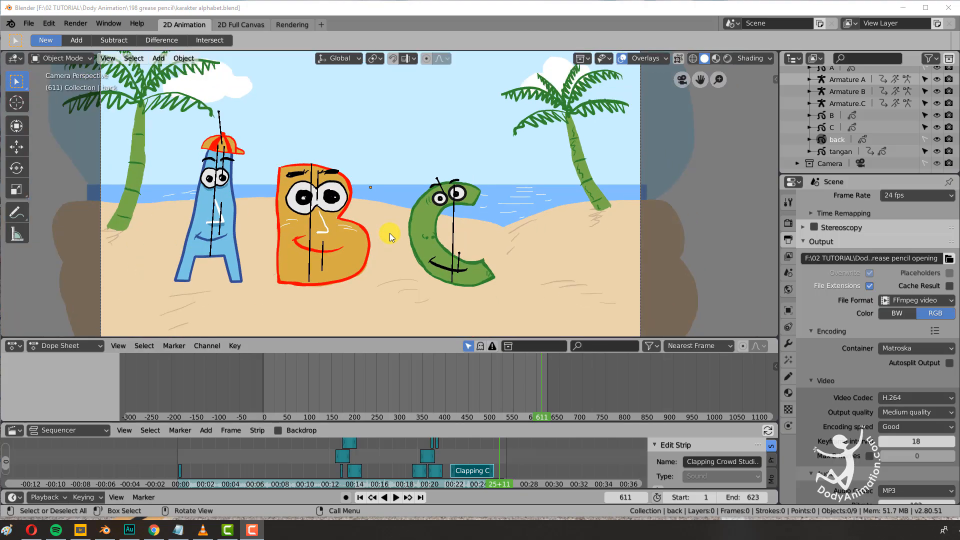
pyautogui.scroll(-1, 388, 233)
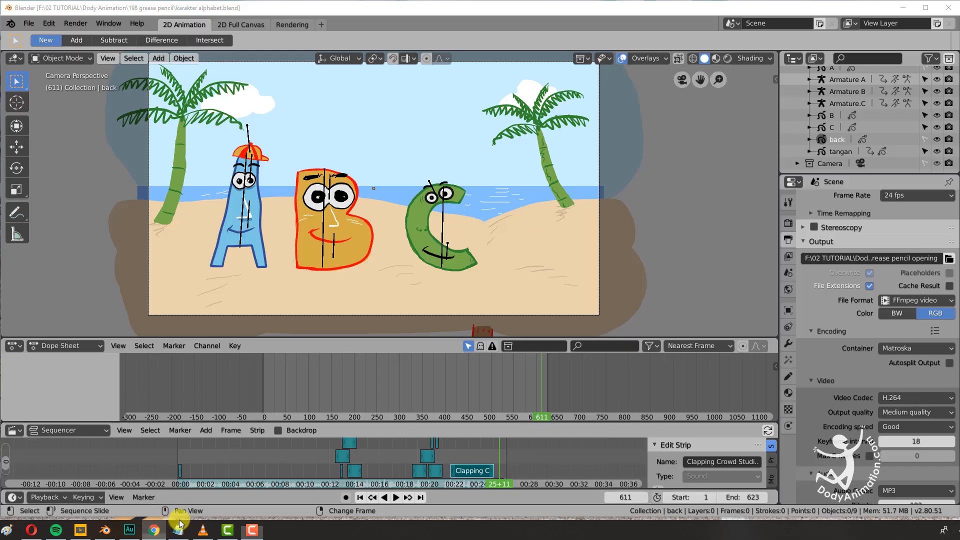
# Step: Switch to Chrome and look through the premium tutorial listings on the dodyanimation.com home page
pyautogui.click(154, 530)
pyautogui.click(267, 14)
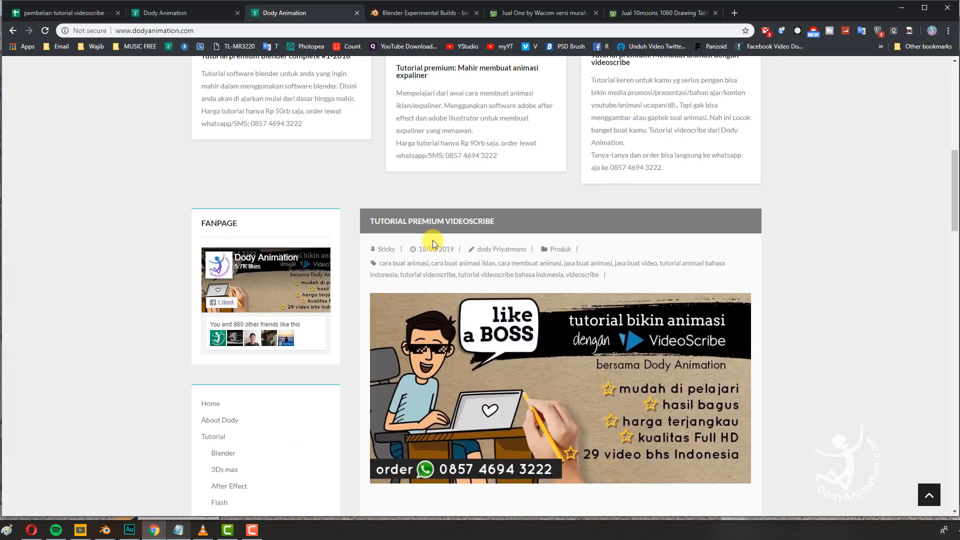
pyautogui.scroll(1, 433, 240)
pyautogui.scroll(-1, 434, 239)
pyautogui.scroll(-2, 433, 239)
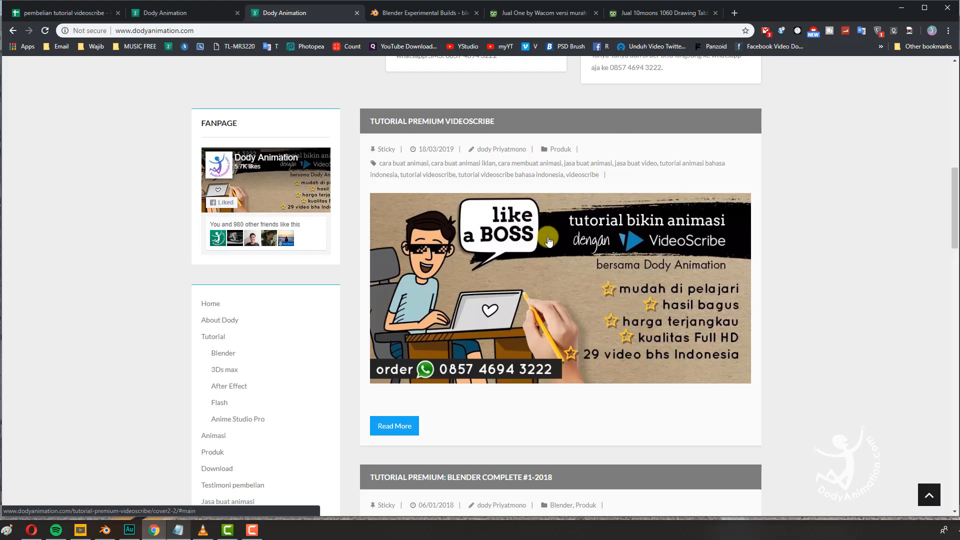
# Step: View the Tutorial Premium Videoscribe page and play its promo video
pyautogui.click(190, 13)
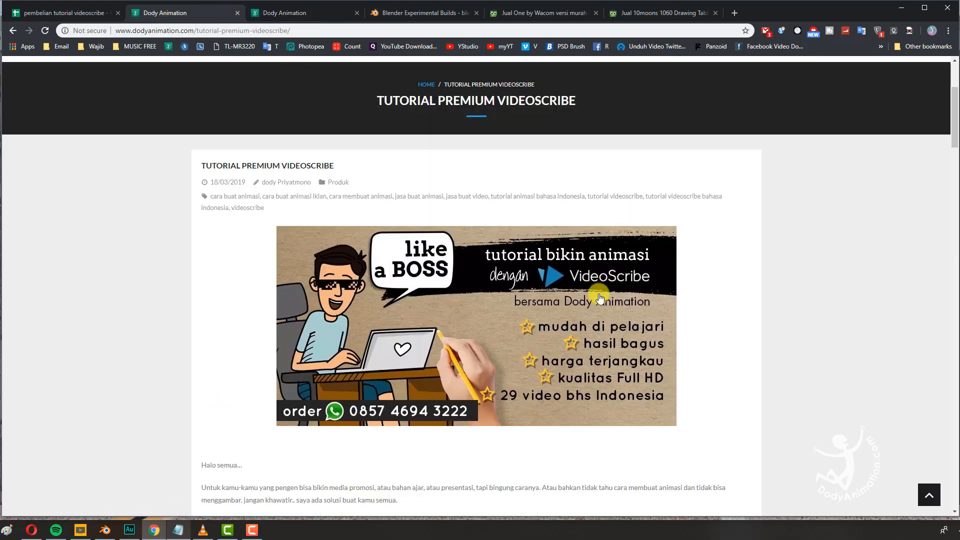
pyautogui.scroll(-9, 439, 301)
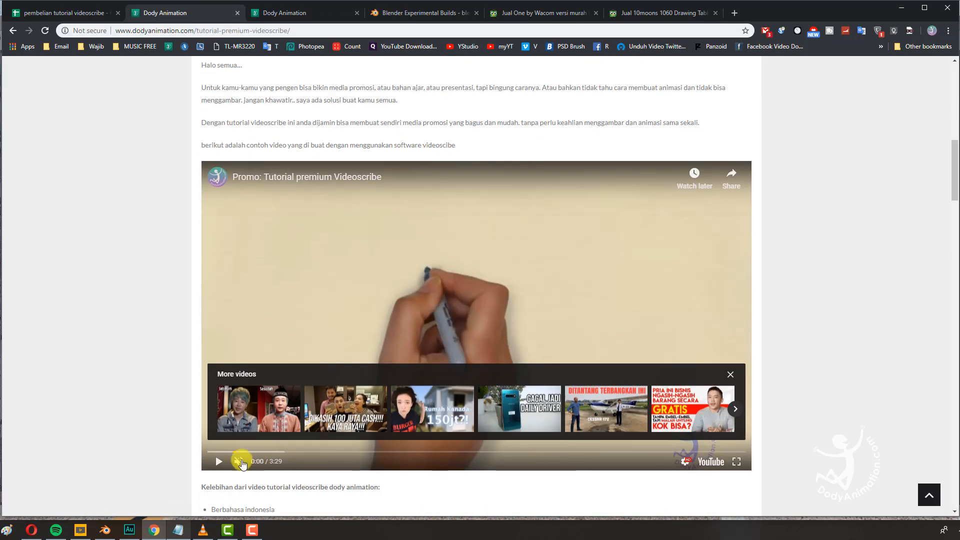
pyautogui.click(218, 461)
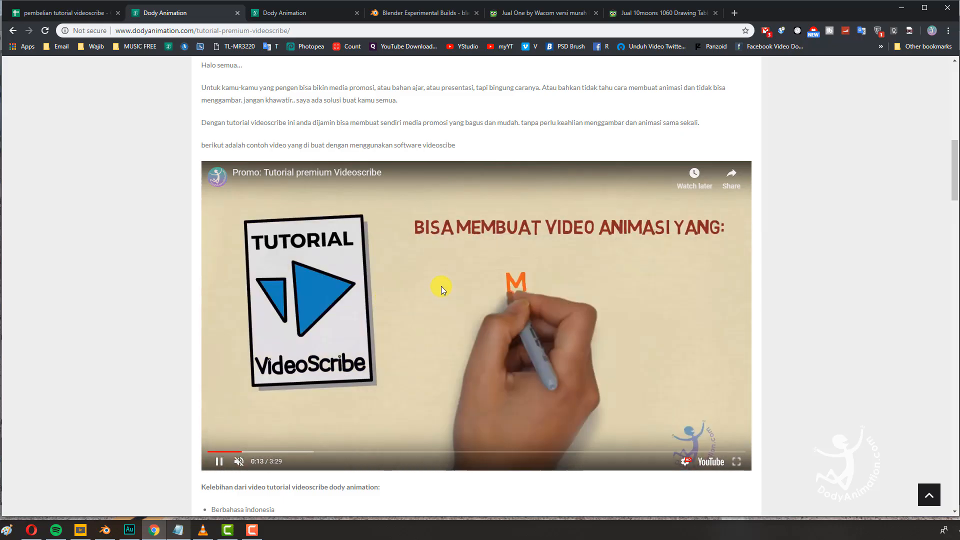
pyautogui.scroll(10, 526, 269)
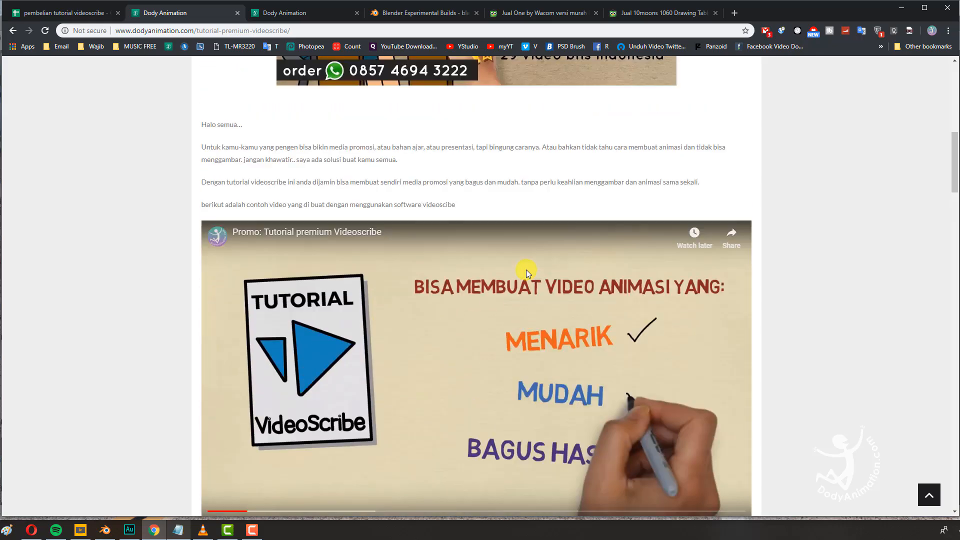
pyautogui.scroll(-1, 603, 379)
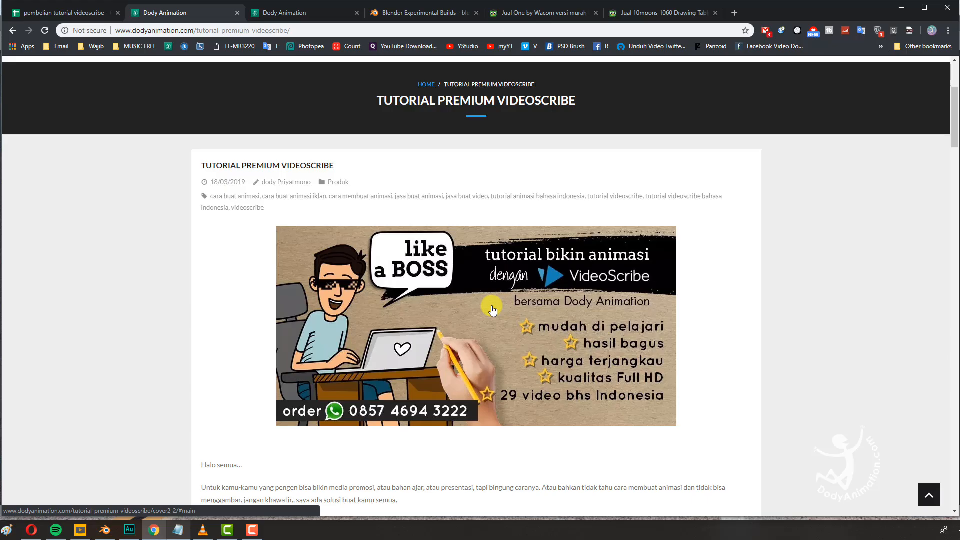
# Step: Go from the blender.org home page through its download page to the Blender 2.80 Beta builds, and view the MacOS and Windows lists
pyautogui.click(452, 14)
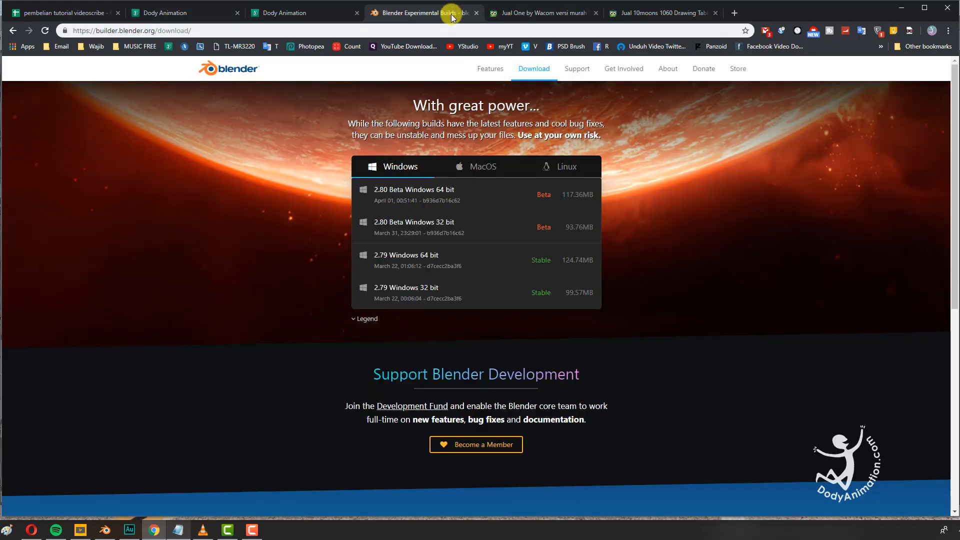
pyautogui.click(237, 78)
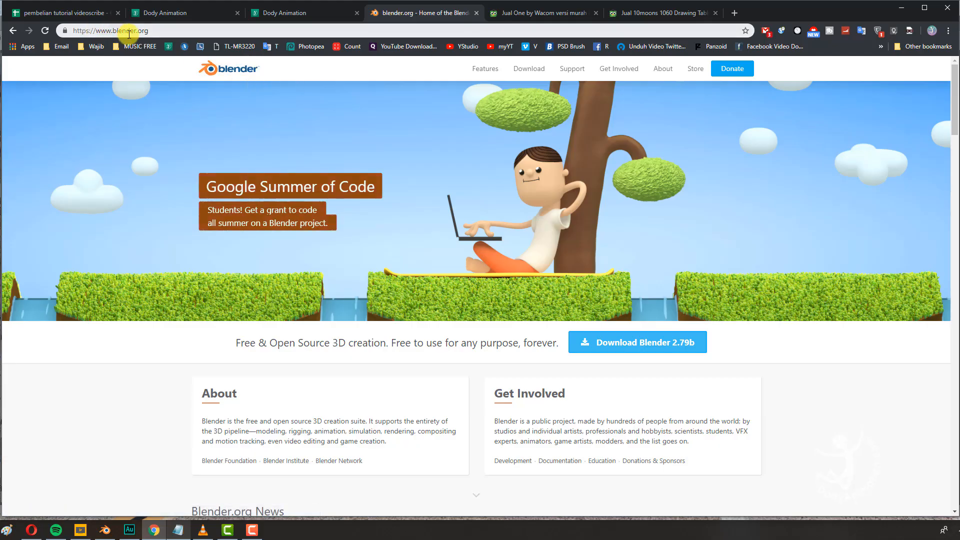
pyautogui.click(645, 343)
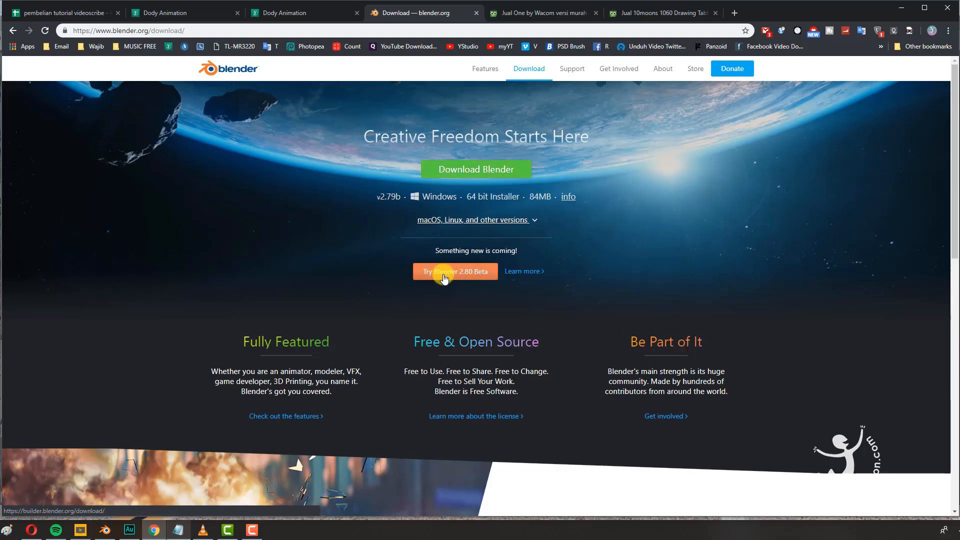
pyautogui.click(478, 274)
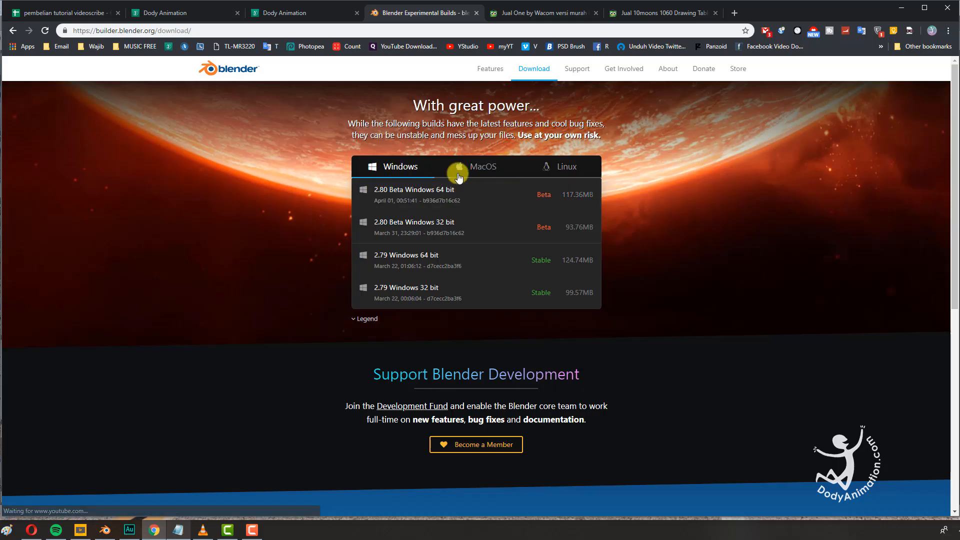
pyautogui.click(479, 169)
pyautogui.click(401, 169)
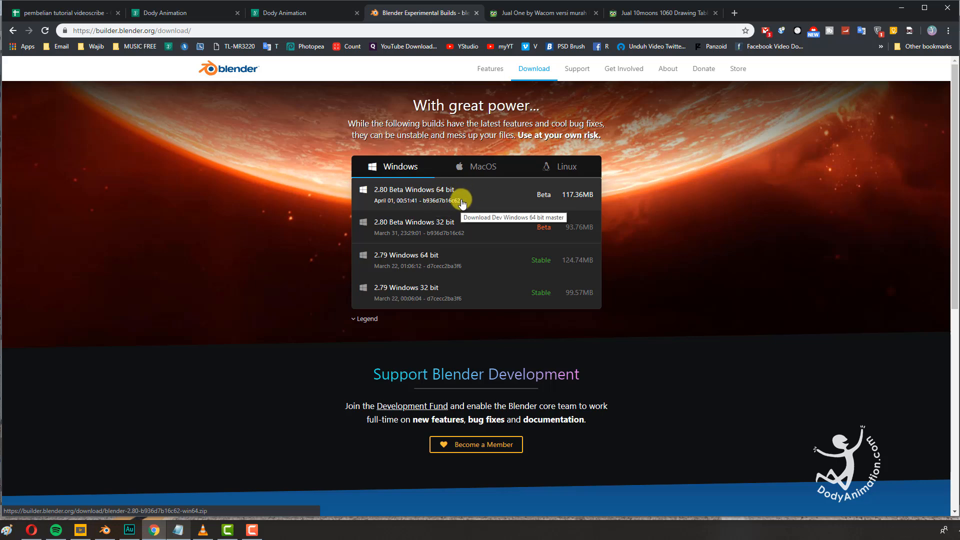
# Step: Return to Blender and briefly play the alphabet character animation from its beginning
pyautogui.click(900, 10)
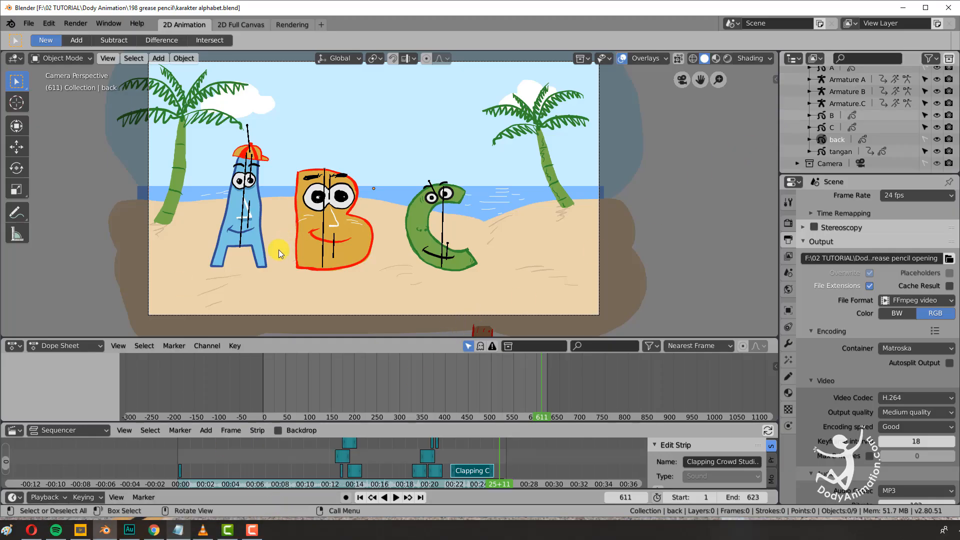
pyautogui.scroll(-3, 338, 201)
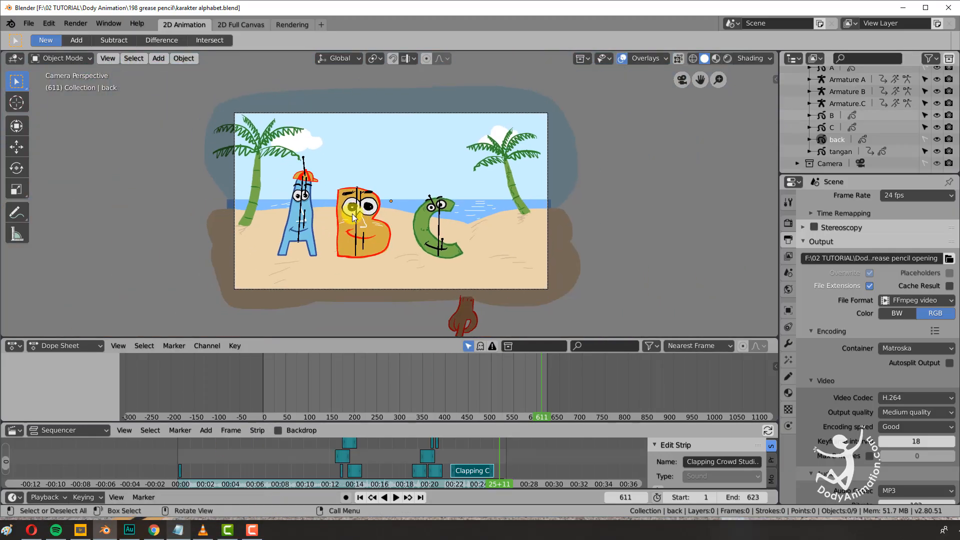
pyautogui.scroll(4, 364, 223)
pyautogui.scroll(-3, 394, 202)
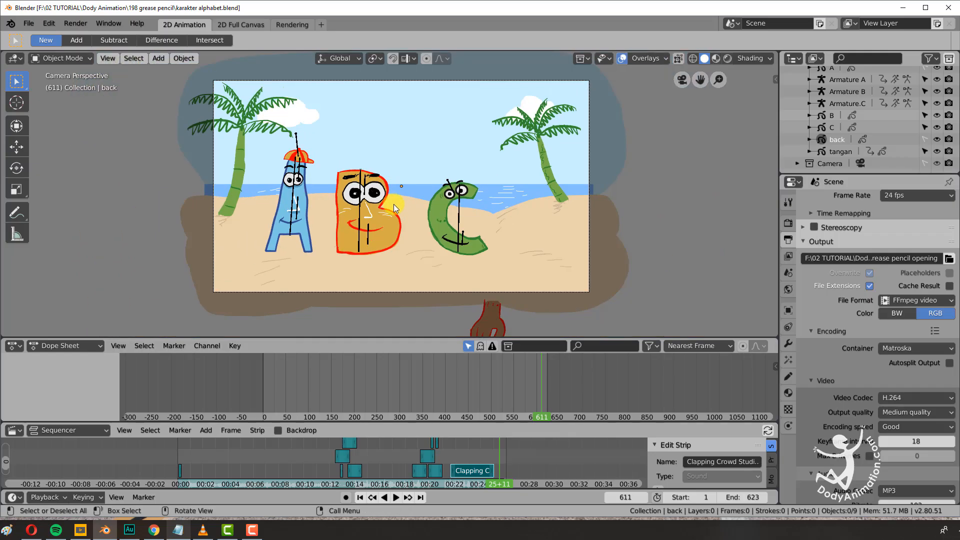
pyautogui.moveTo(288, 391); pyautogui.dragTo(262, 395, button='right')
pyautogui.press('space')
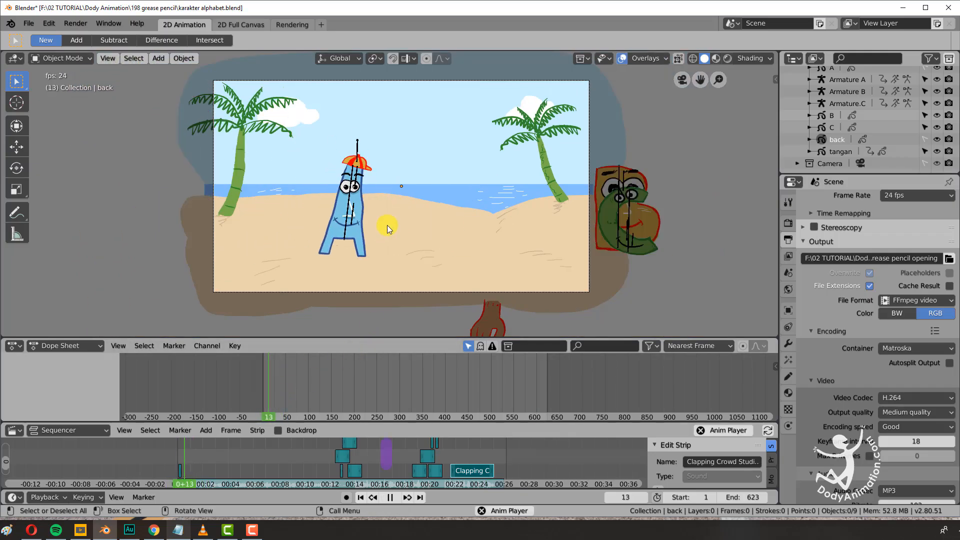
pyautogui.press('space')
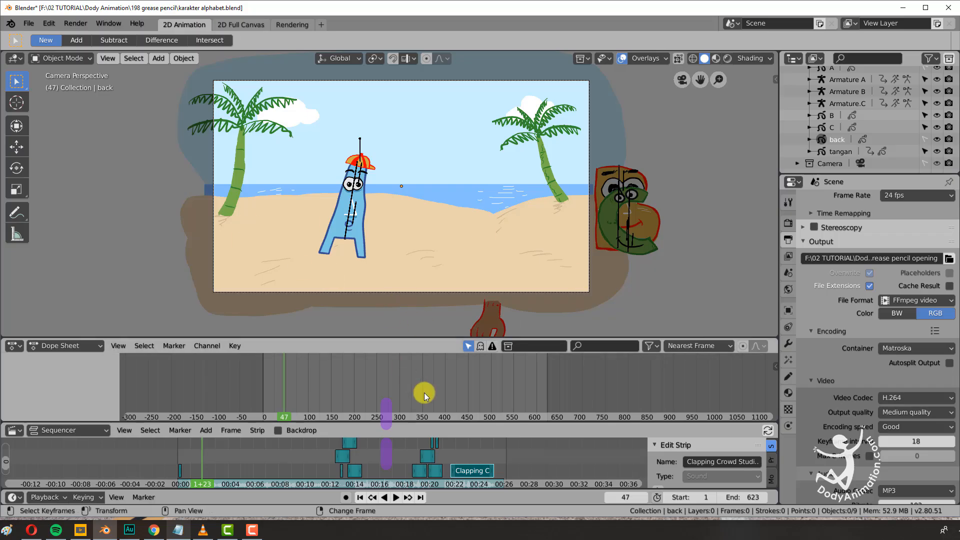
# Step: Fit all the sound strips in the sequencer's view and examine them together with the beach scene
pyautogui.scroll(2, 350, 210)
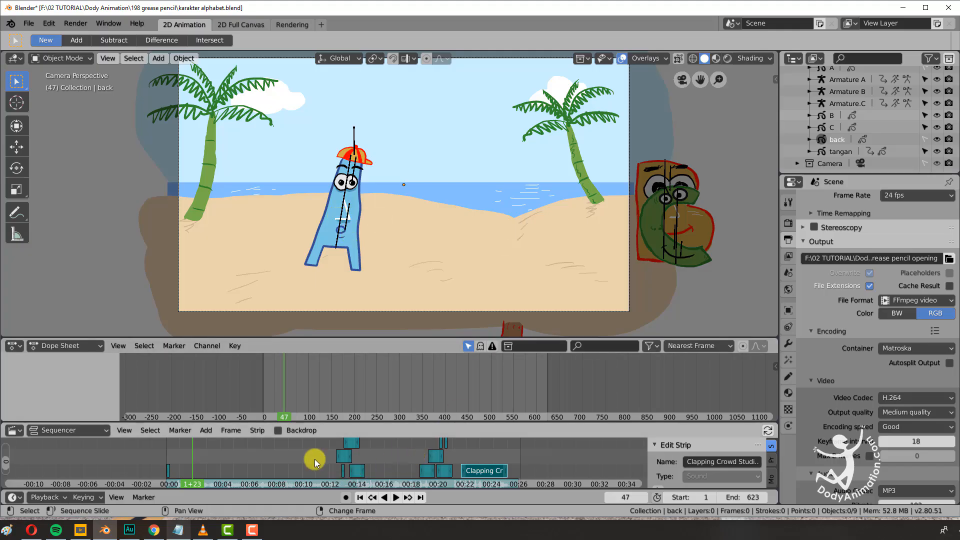
pyautogui.press('Home')
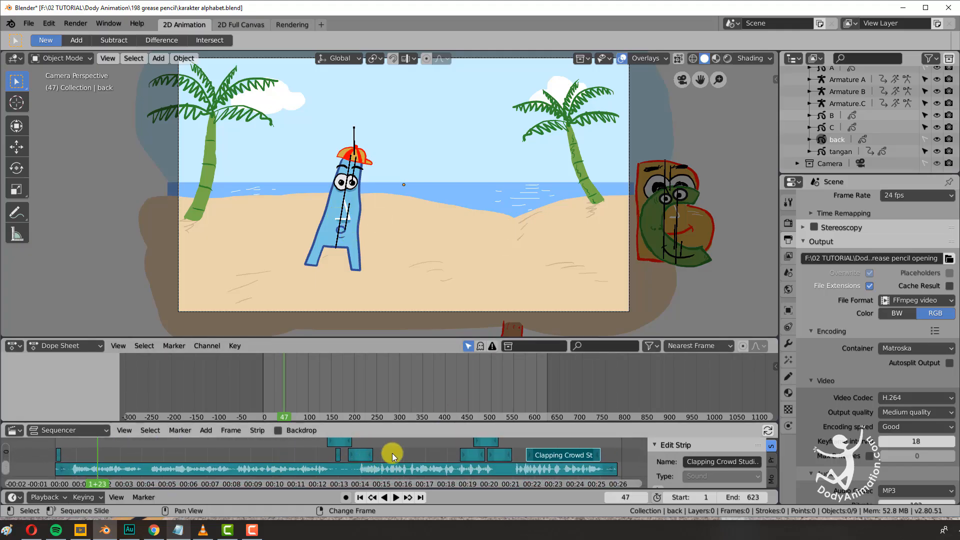
pyautogui.scroll(-2, 472, 206)
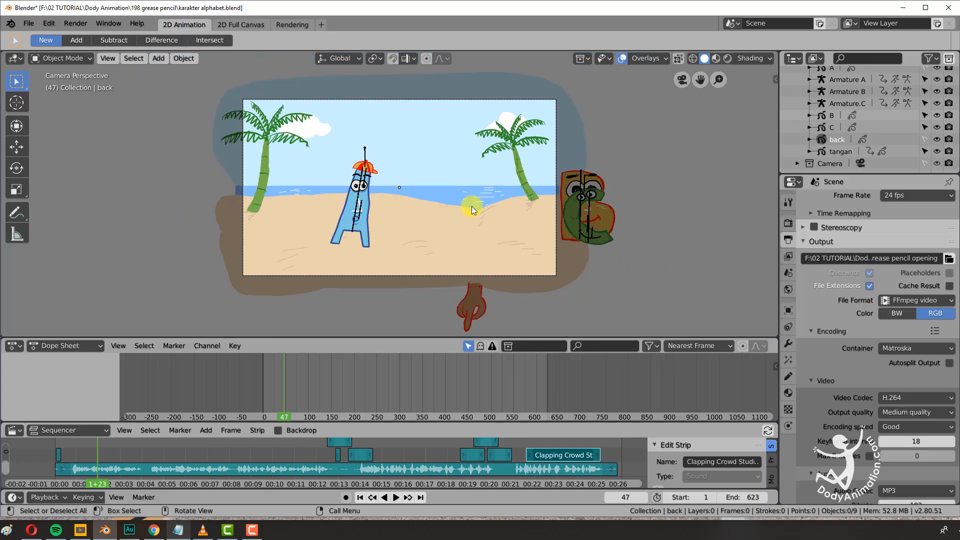
pyautogui.scroll(2, 414, 203)
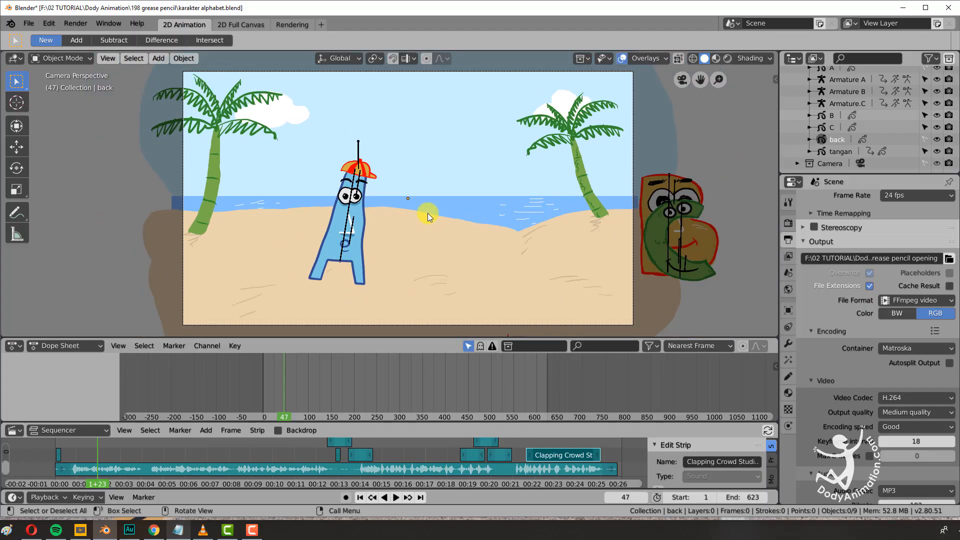
# Step: Create a new file from the 2D Animation template, and draw and undo a freehand test stroke on the canvas
pyautogui.click(28, 23)
pyautogui.moveTo(34, 38)
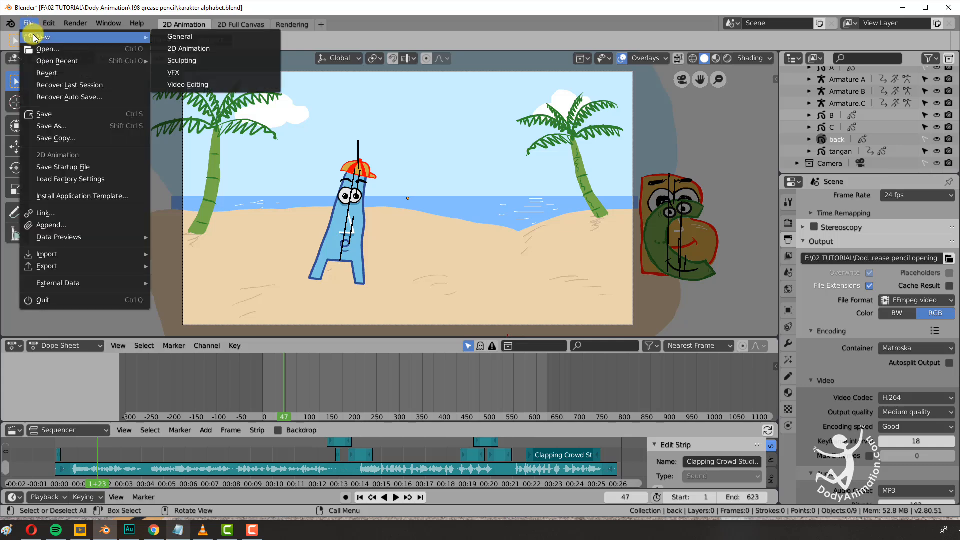
pyautogui.click(197, 52)
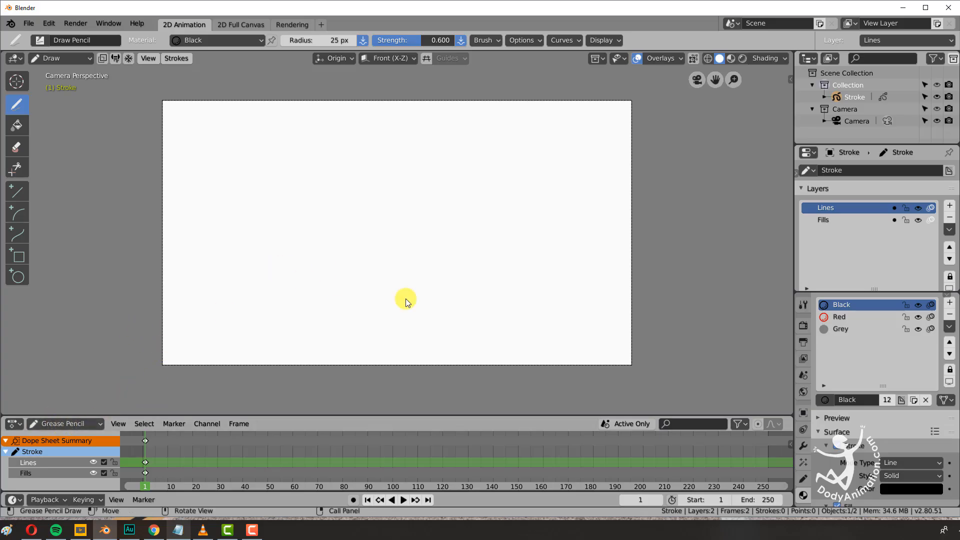
pyautogui.moveTo(352, 221)
pyautogui.mouseDown()
pyautogui.moveTo(440, 230)
pyautogui.moveTo(474, 299)
pyautogui.mouseUp()
pyautogui.hotkey('ctrl', 'z')
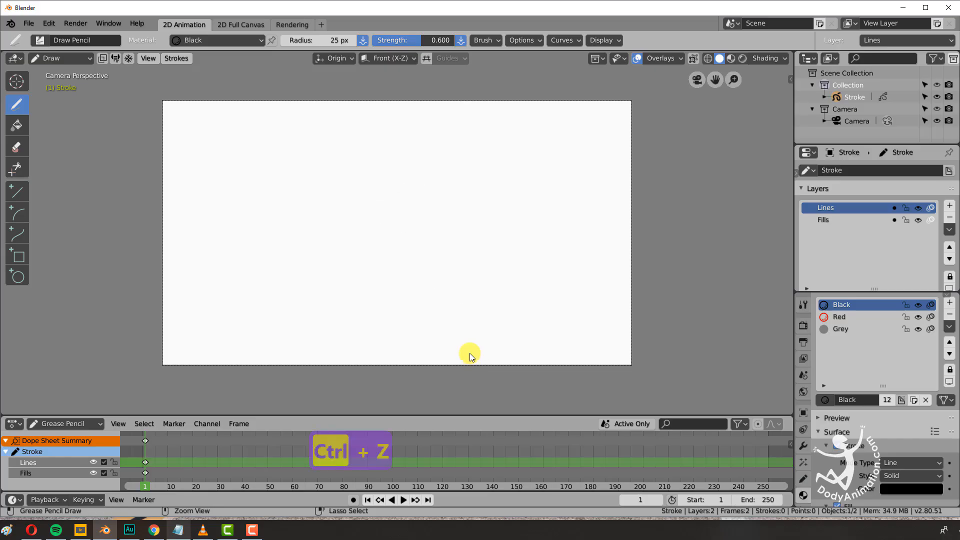
# Step: Review the mouse pen setting item in the Notepad file outline tutorial.txt and minimize the file
pyautogui.click(178, 530)
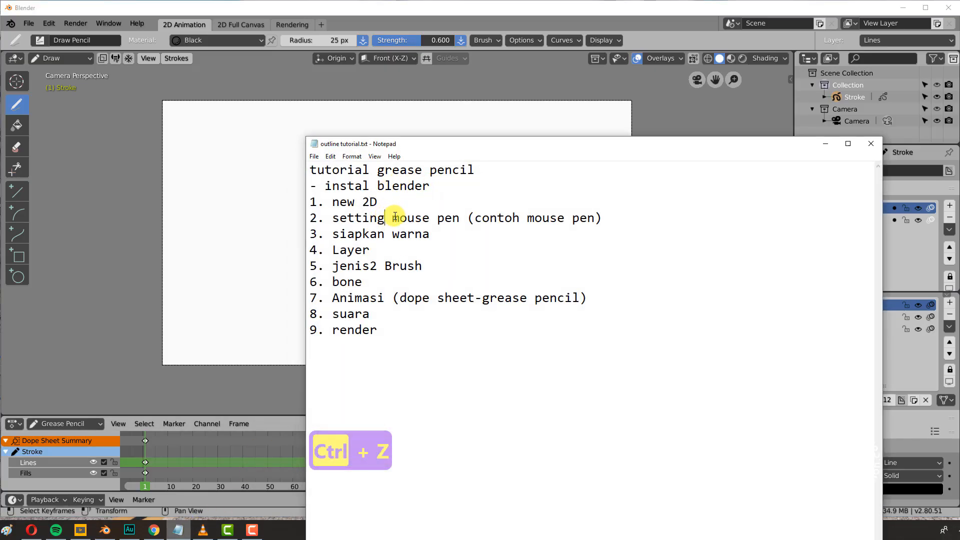
pyautogui.moveTo(391, 217); pyautogui.dragTo(468, 218)
pyautogui.click(604, 218)
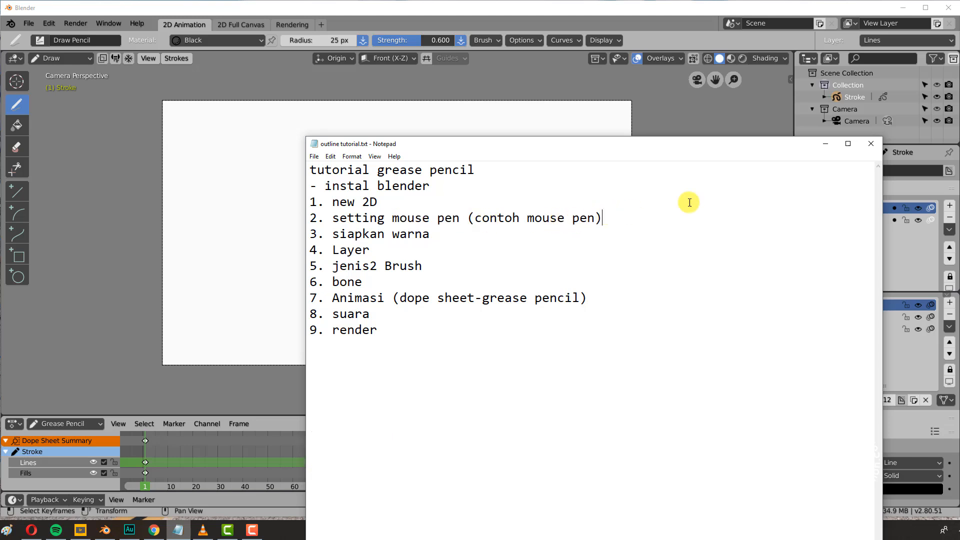
pyautogui.click(825, 143)
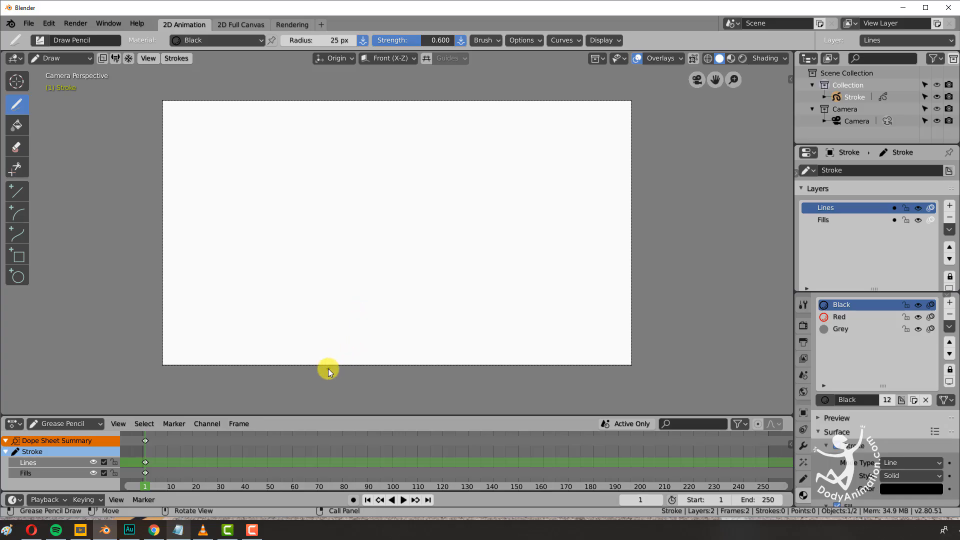
# Step: Switch to Chrome and examine the One by Wacom Intuos Draw CTL-471 product title on Tokopedia
pyautogui.click(154, 530)
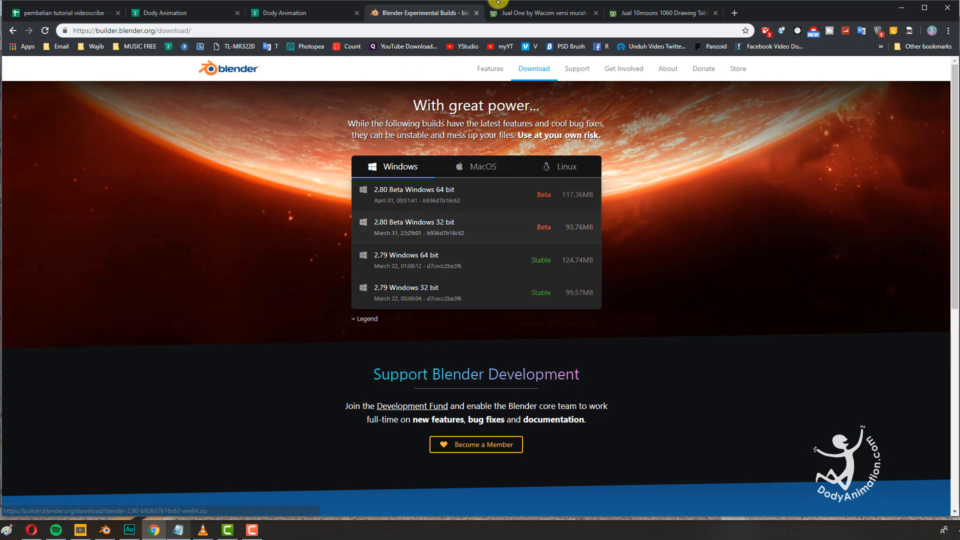
pyautogui.click(544, 11)
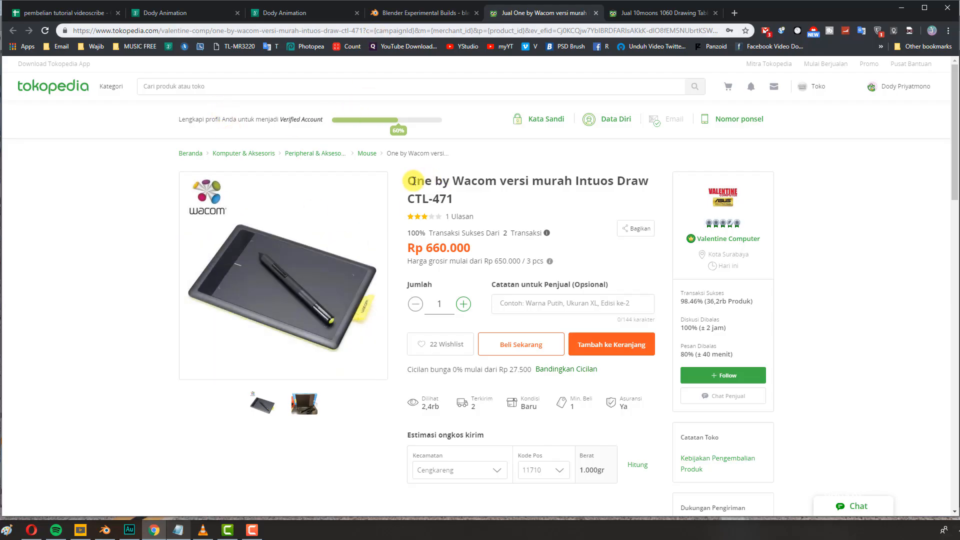
pyautogui.moveTo(408, 180); pyautogui.dragTo(440, 183)
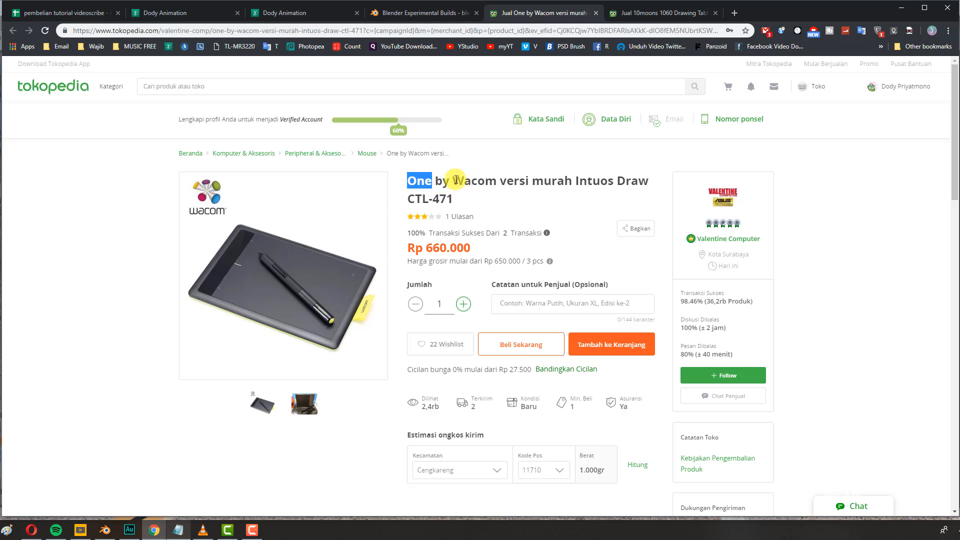
pyautogui.doubleClick(474, 181)
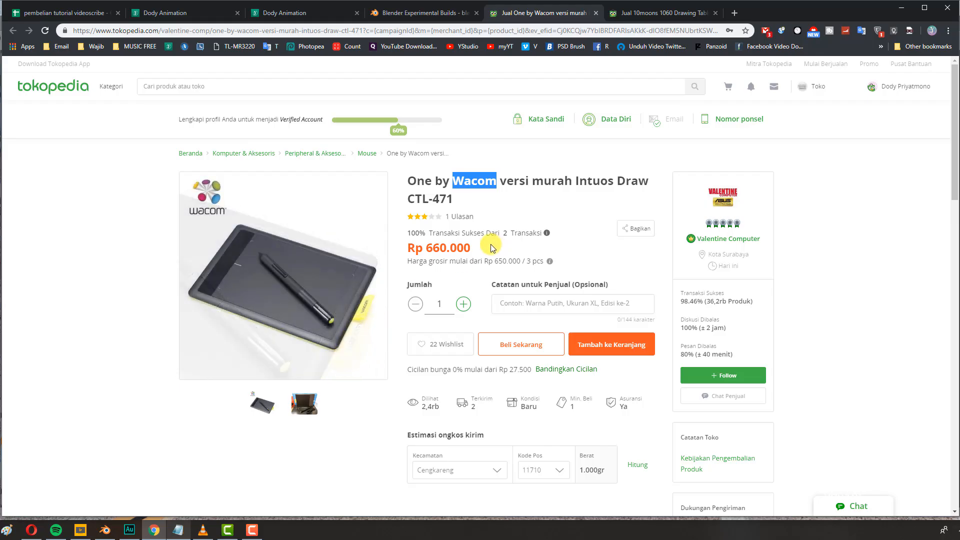
# Step: Examine the One by Wacom price and the 10moons 1060 tablet's title, price and active area on Tokopedia
pyautogui.moveTo(471, 248); pyautogui.dragTo(416, 250)
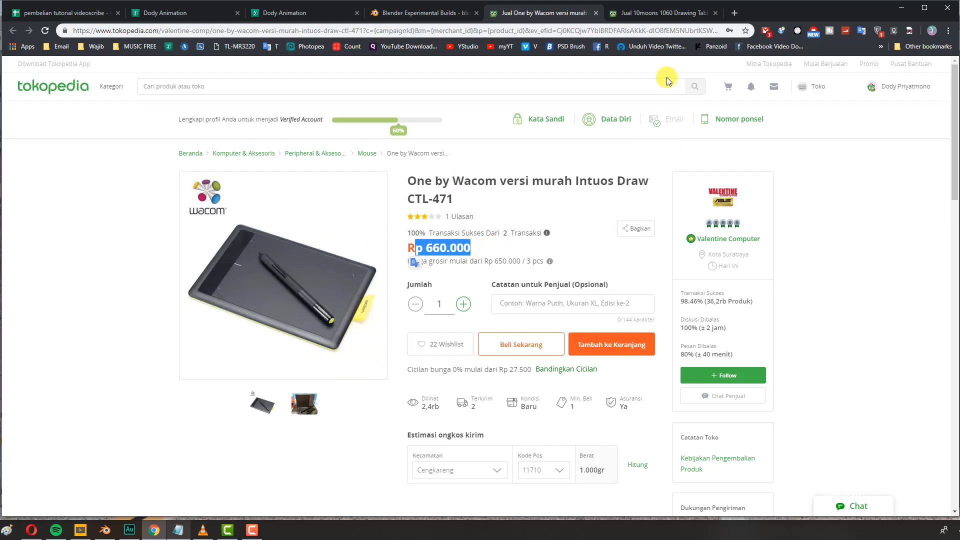
pyautogui.click(655, 13)
pyautogui.moveTo(588, 202); pyautogui.dragTo(503, 200)
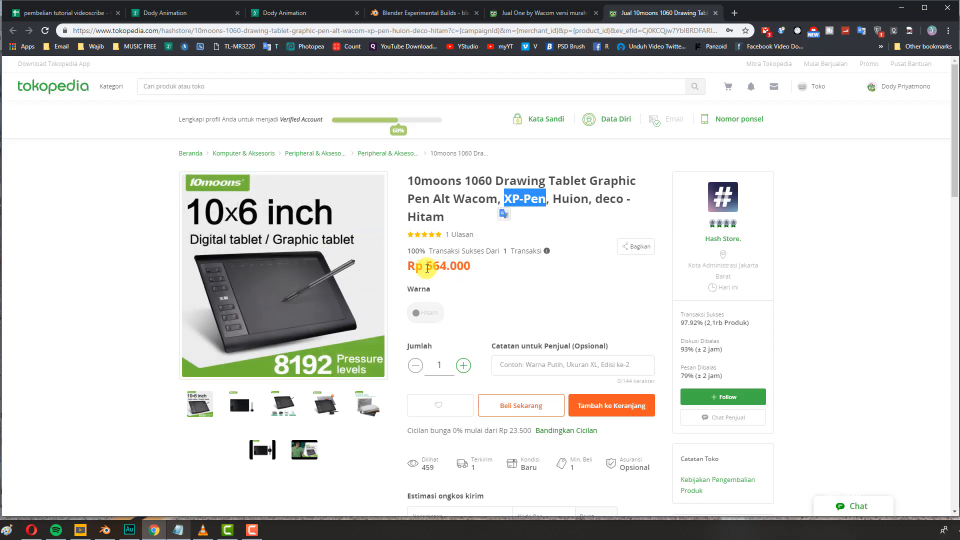
pyautogui.moveTo(424, 266); pyautogui.dragTo(470, 284)
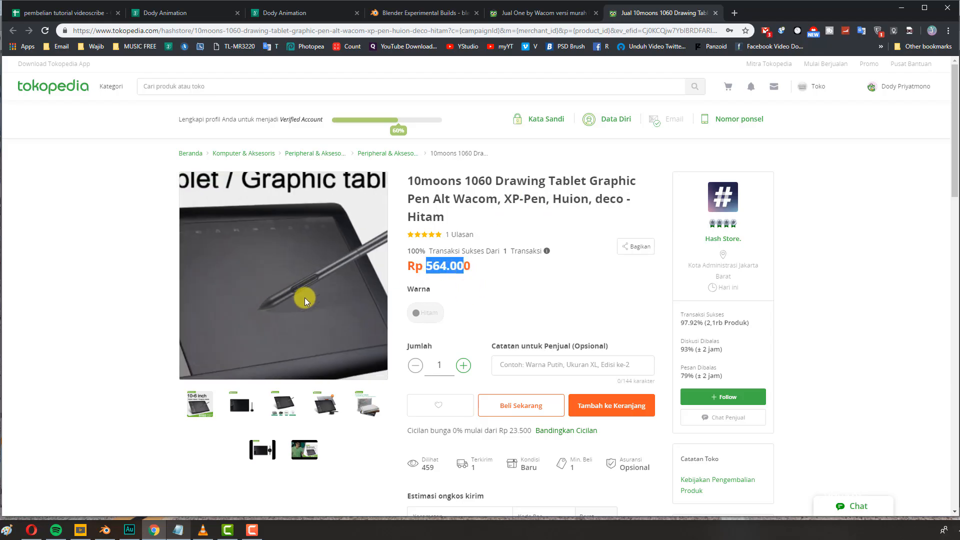
pyautogui.scroll(-7, 303, 346)
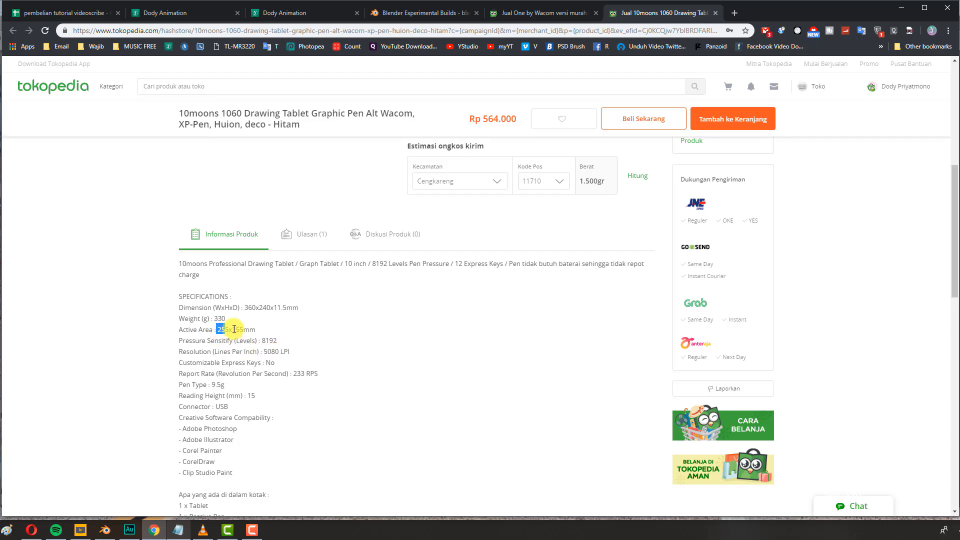
pyautogui.scroll(8, 342, 330)
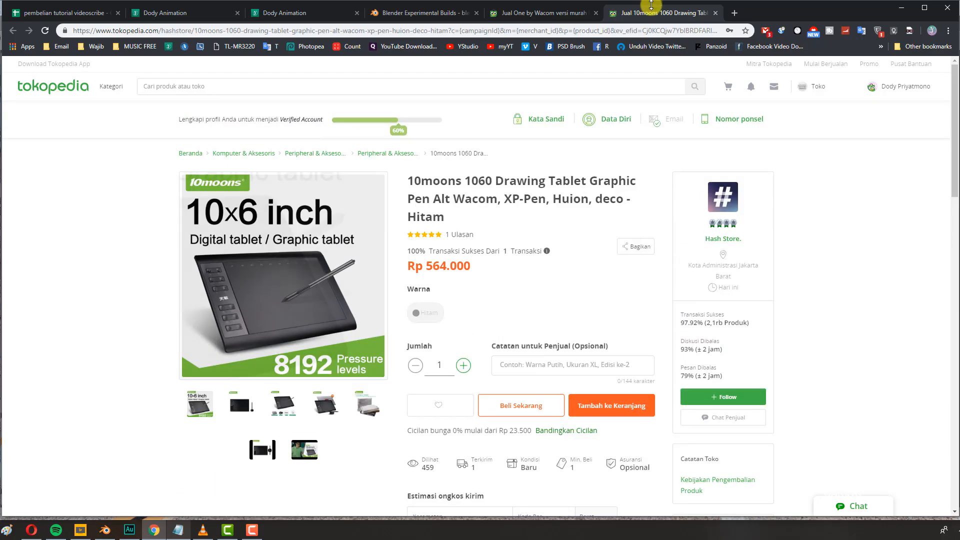
# Step: Compare the One by Wacom and 10moons 1060 product pages again and minimize Chrome
pyautogui.click(550, 13)
pyautogui.click(660, 13)
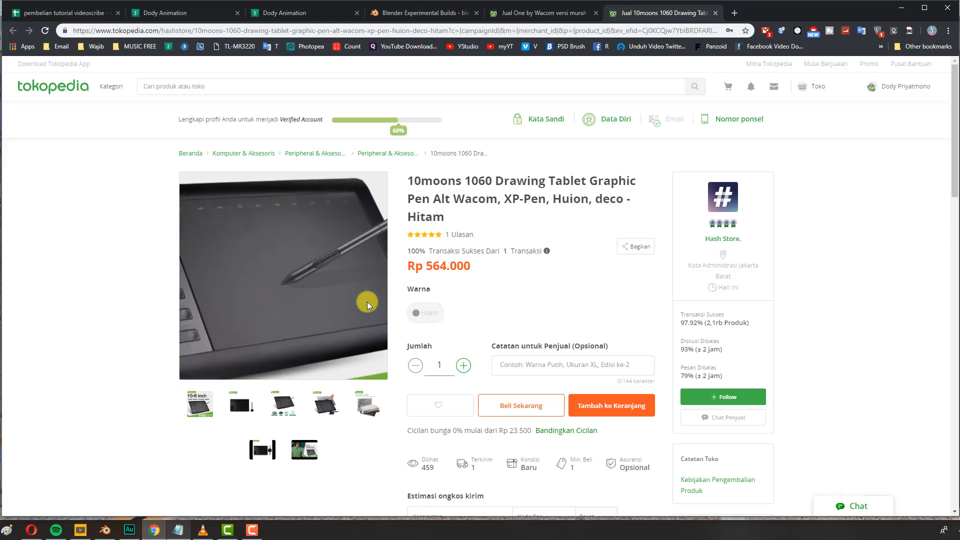
pyautogui.scroll(-3, 482, 237)
pyautogui.scroll(3, 481, 237)
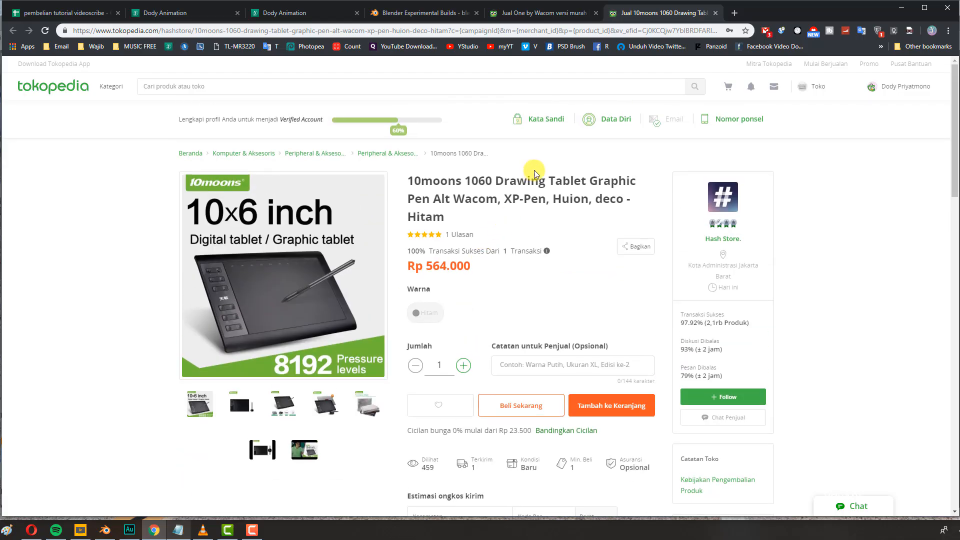
pyautogui.click(901, 8)
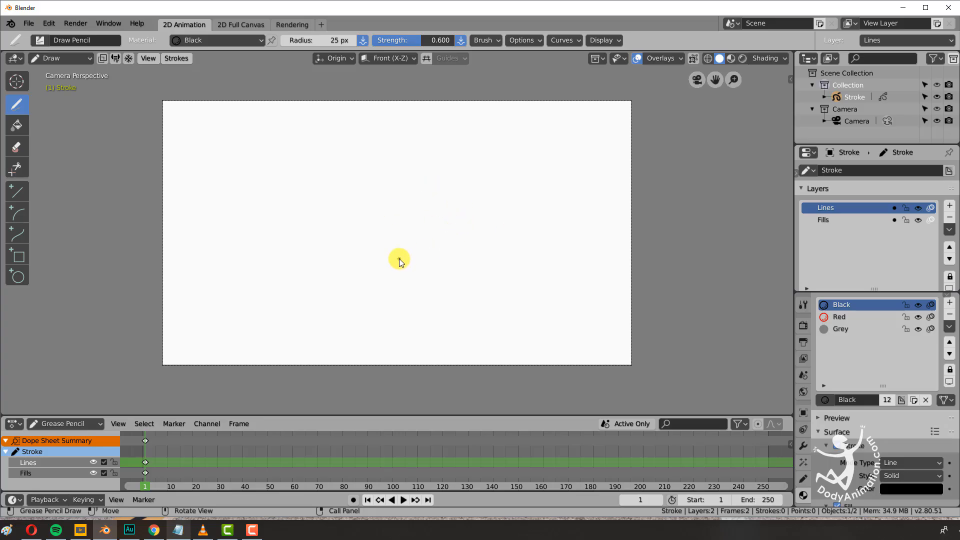
pyautogui.scroll(1, 409, 256)
pyautogui.scroll(-2, 408, 257)
pyautogui.scroll(2, 408, 257)
pyautogui.scroll(-1, 409, 257)
pyautogui.moveTo(420, 251)
pyautogui.keyDown('shift'); pyautogui.mouseDown(button='middle')
pyautogui.moveTo(343, 253)
pyautogui.moveTo(413, 220)
pyautogui.moveTo(411, 265)
pyautogui.moveTo(334, 263)
pyautogui.moveTo(428, 265)
pyautogui.mouseUp(button='middle'); pyautogui.keyUp('shift')
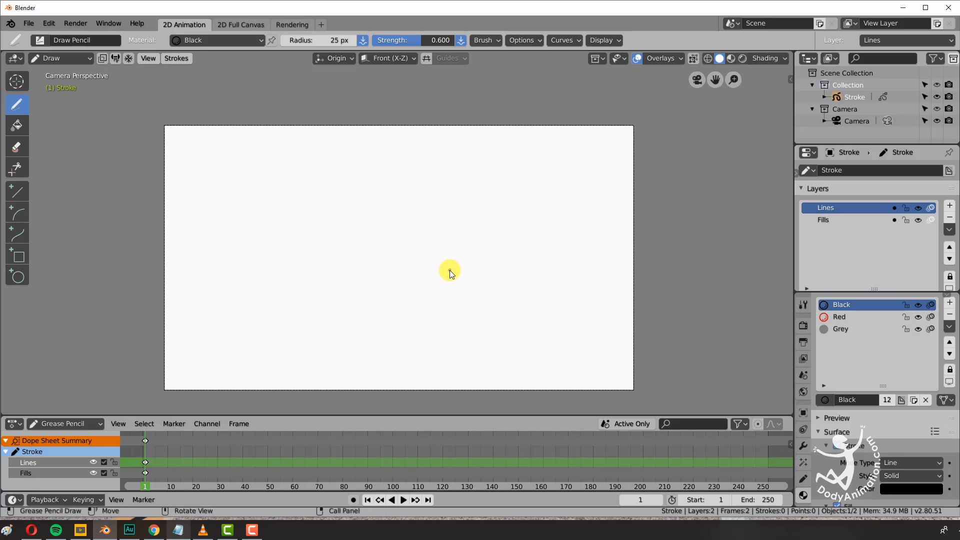
# Step: Open the Blender Preferences at the Input settings and move their window fully into view over the canvas
pyautogui.click(50, 25)
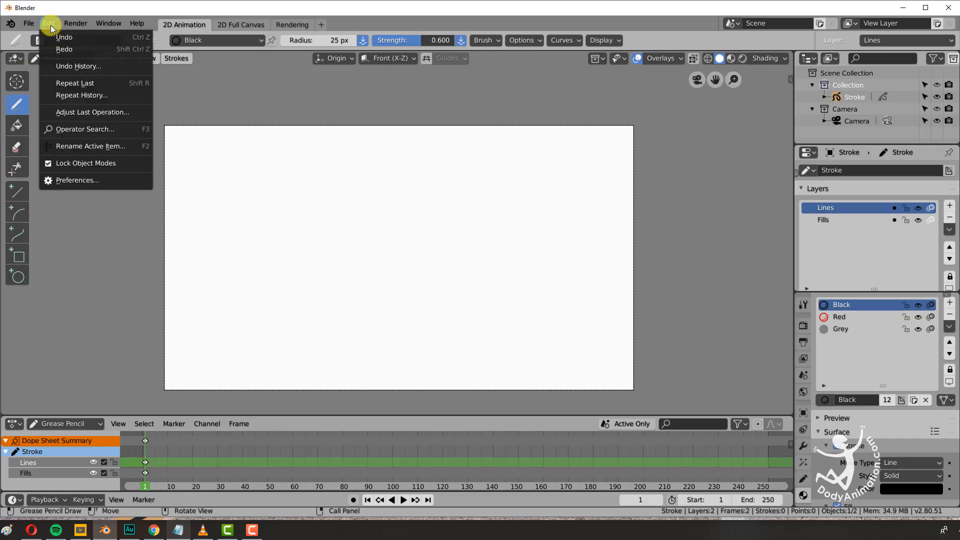
pyautogui.click(80, 180)
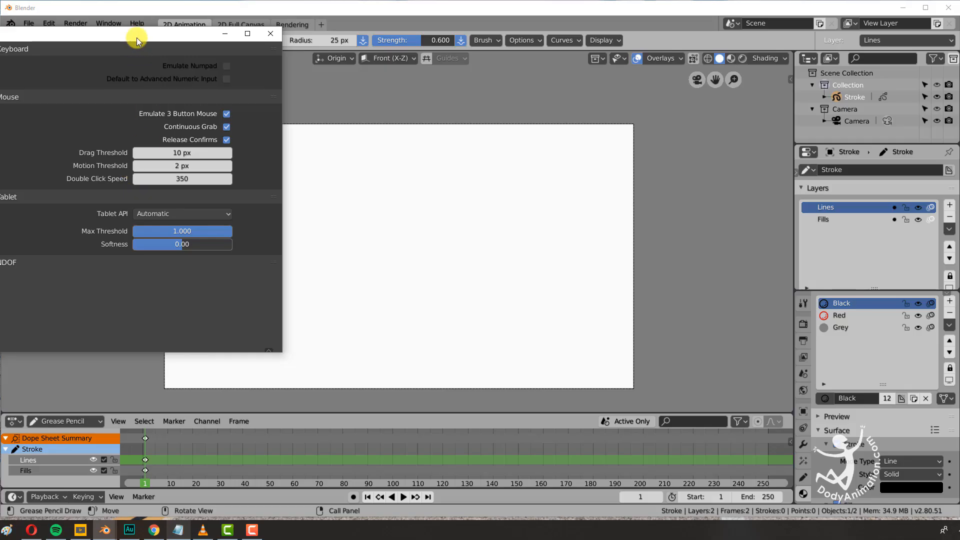
pyautogui.moveTo(136, 37); pyautogui.dragTo(429, 78)
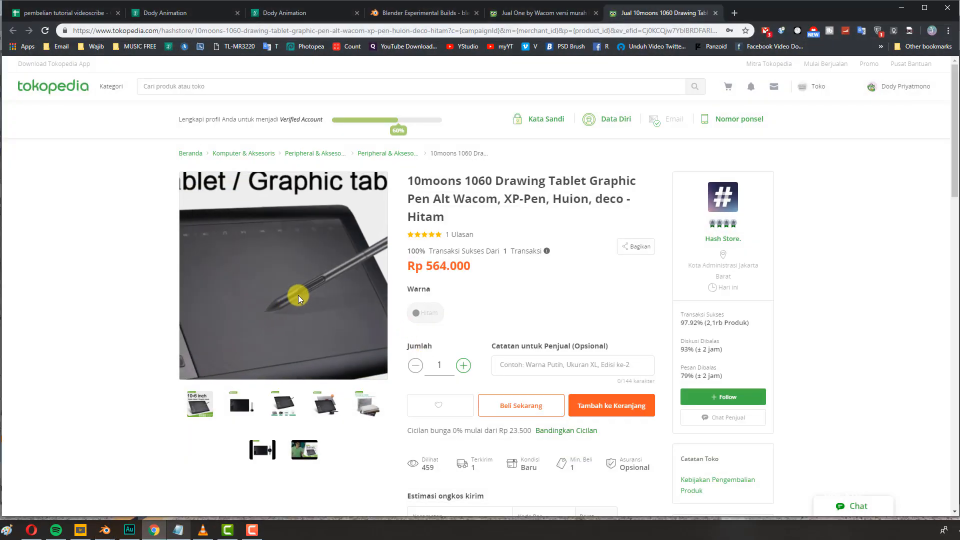
# Step: Look at the One by Wacom page in Chrome, return to Blender, and save and close the preferences
pyautogui.click(527, 13)
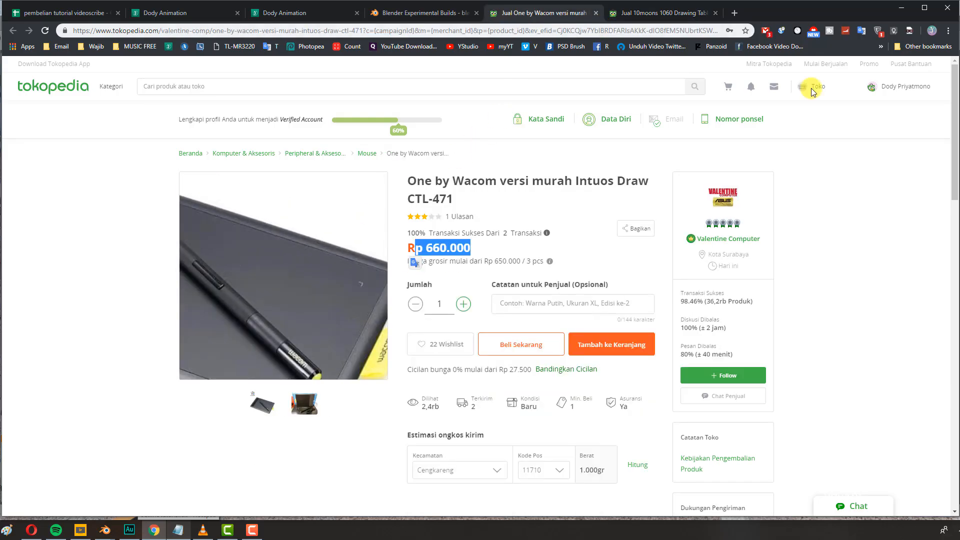
pyautogui.click(902, 8)
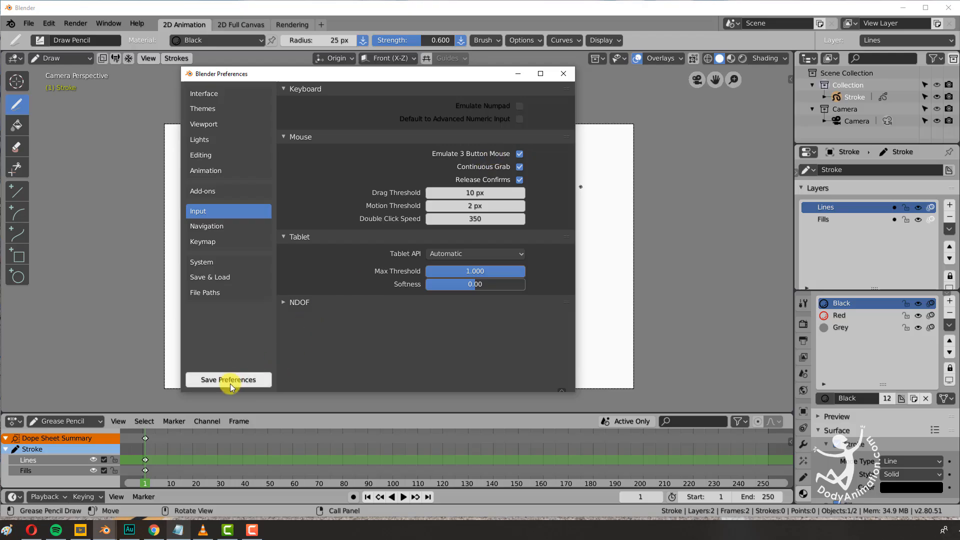
pyautogui.click(231, 381)
pyautogui.click(564, 74)
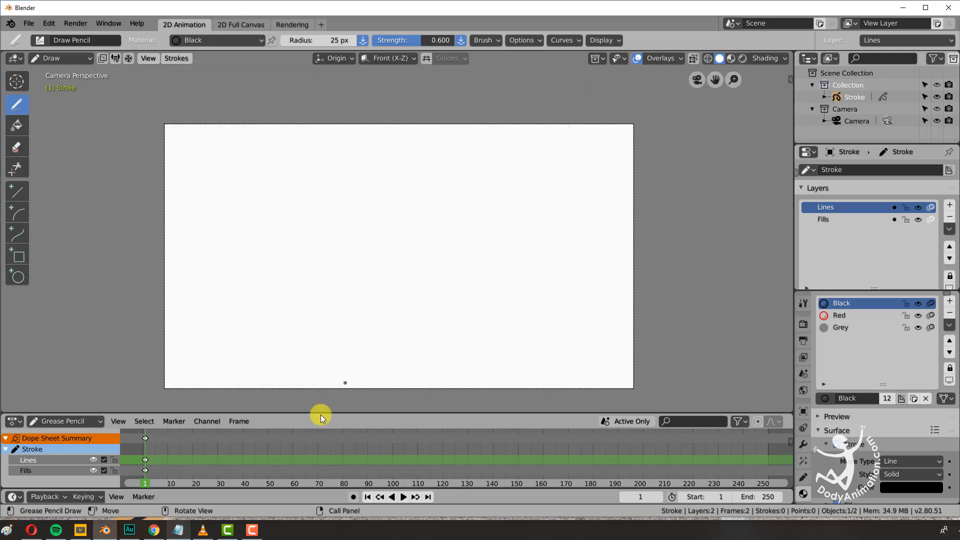
# Step: Review the siapkan warna item in the Notepad file outline tutorial.txt and minimize the file
pyautogui.click(178, 530)
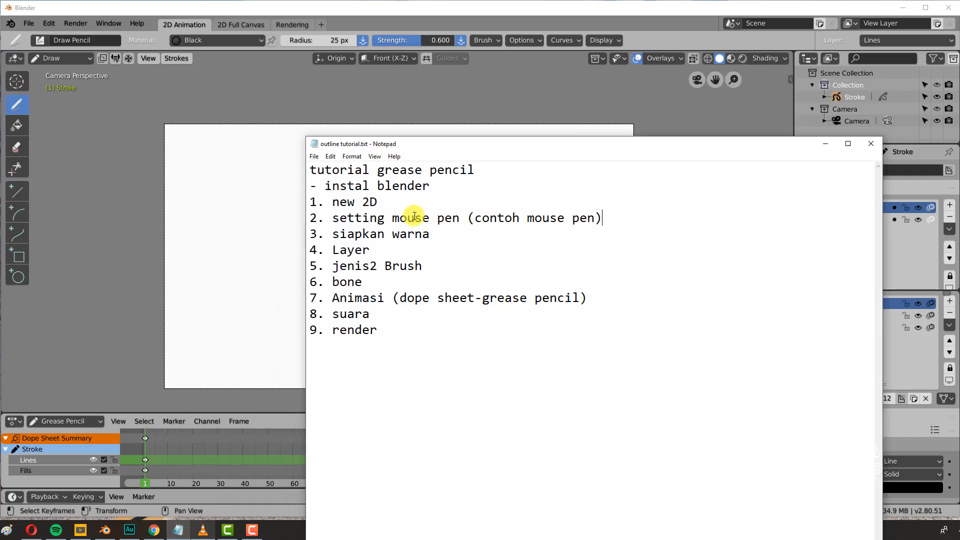
pyautogui.moveTo(346, 236); pyautogui.dragTo(424, 235)
pyautogui.click(826, 145)
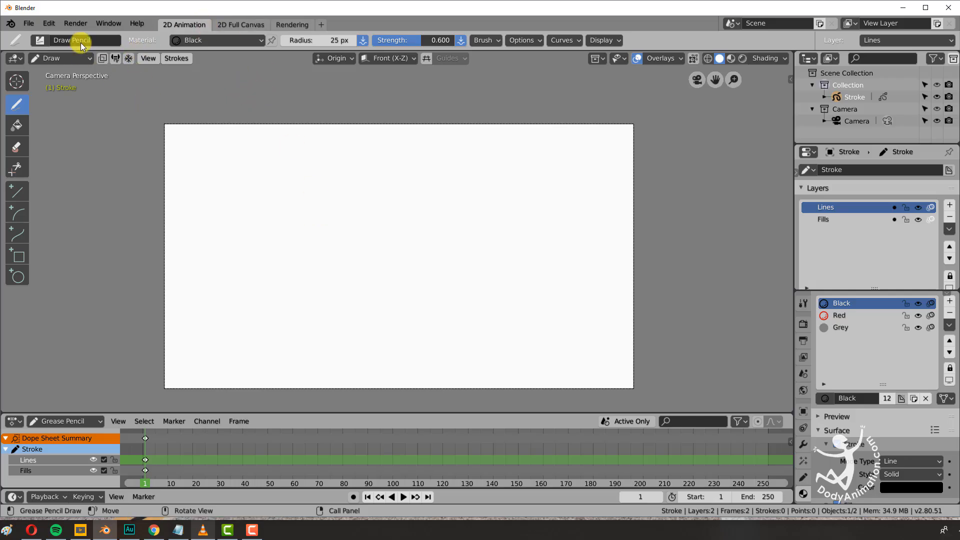
pyautogui.click(29, 23)
pyautogui.moveTo(75, 37)
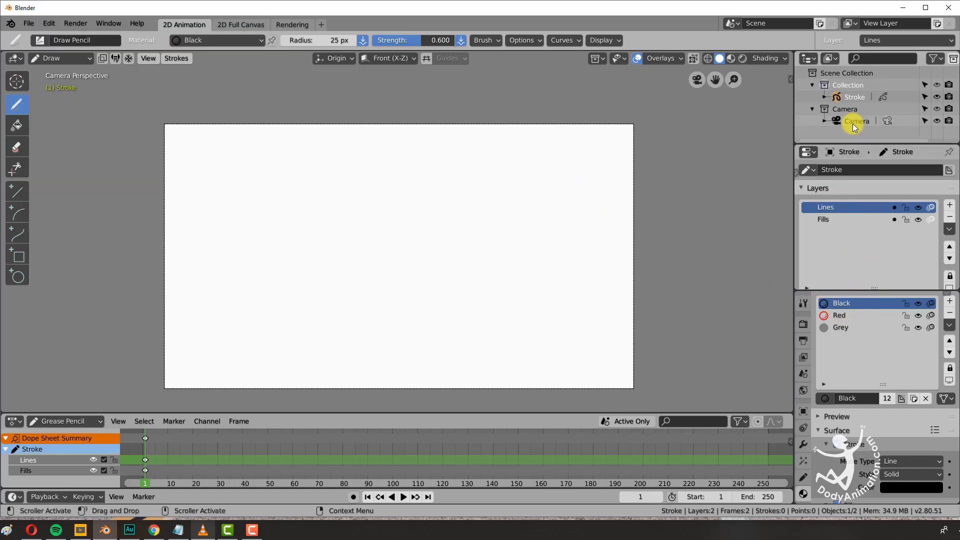
pyautogui.click(806, 57)
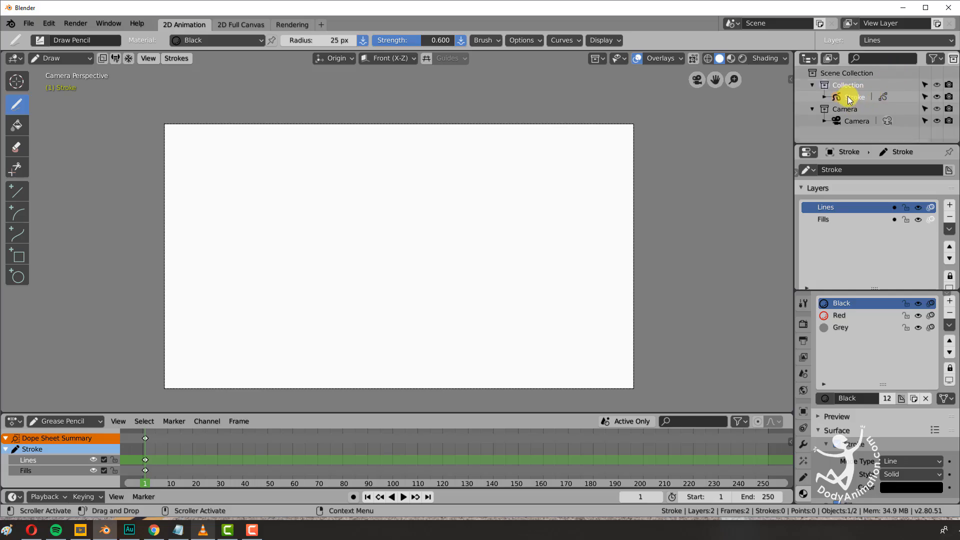
# Step: Rename the outliner's Collection as background, and leave it and the Camera collection collapsed
pyautogui.click(813, 85)
pyautogui.click(812, 97)
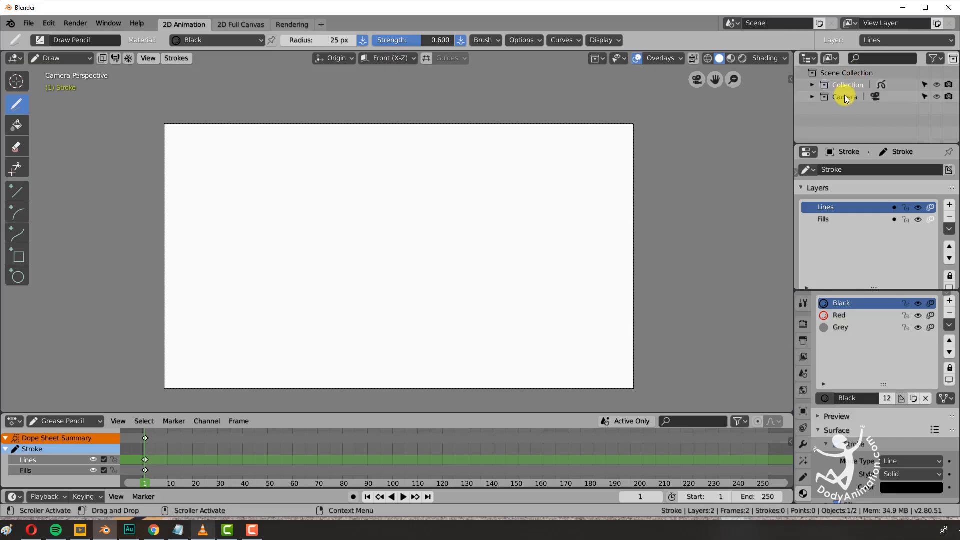
pyautogui.click(812, 85)
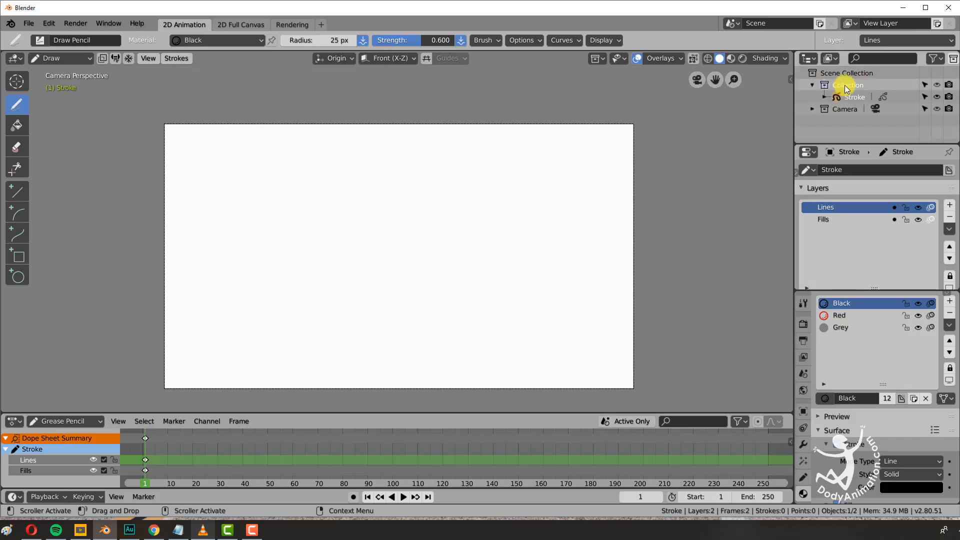
pyautogui.doubleClick(847, 88)
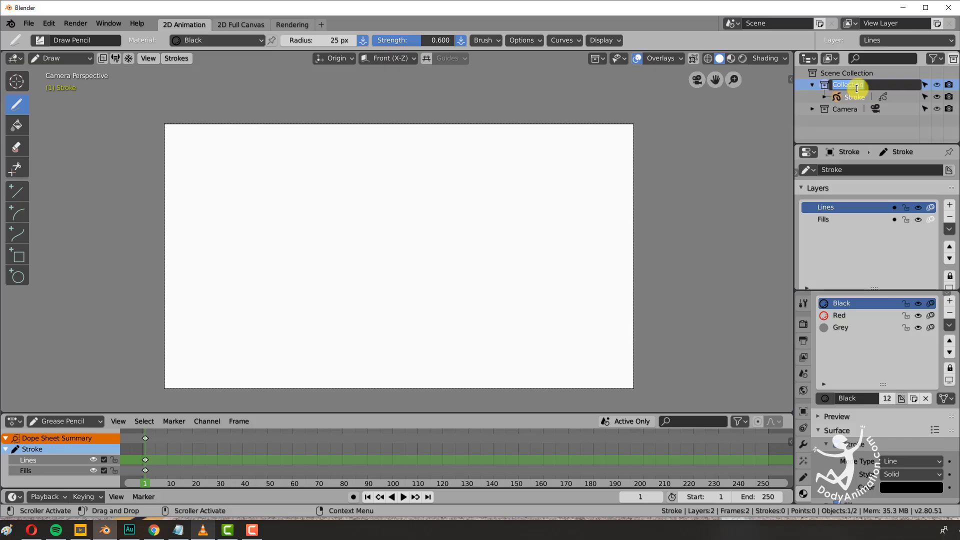
pyautogui.write('background')
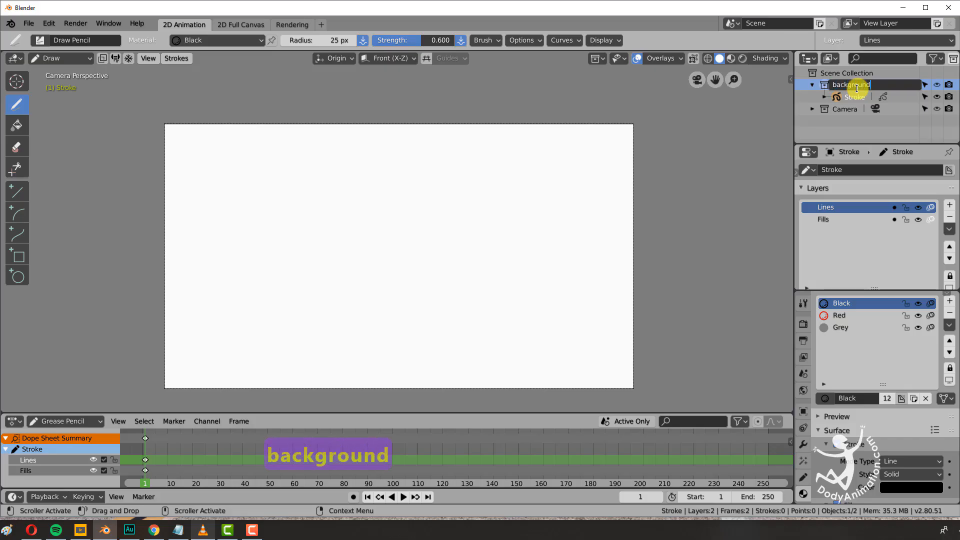
pyautogui.press('Return')
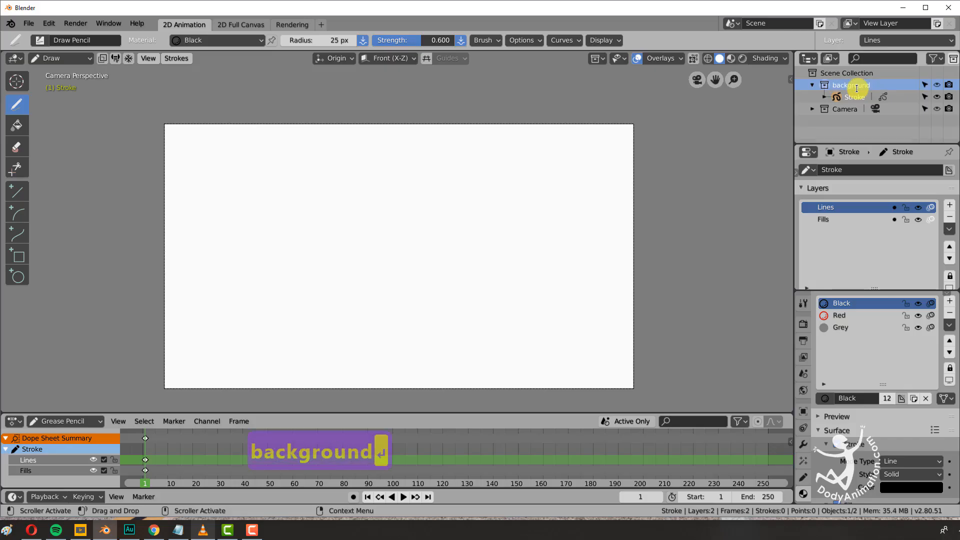
pyautogui.click(812, 86)
# Step: Examine the Red and Grey materials of the Stroke object
pyautogui.click(808, 152)
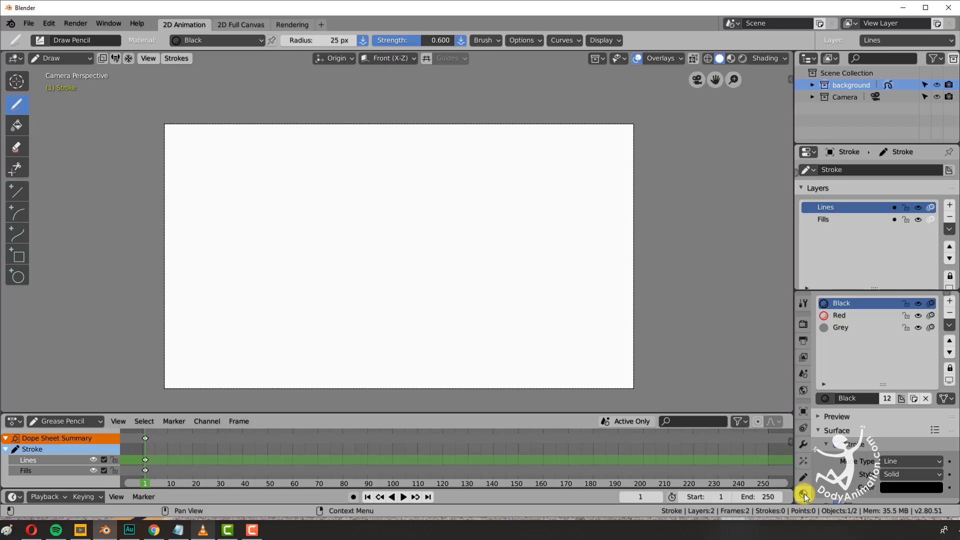
pyautogui.click(841, 316)
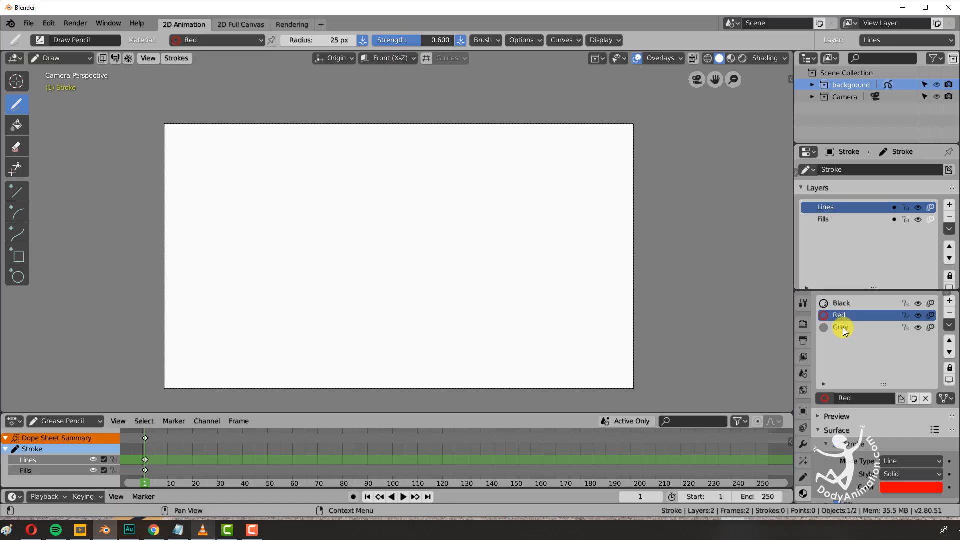
pyautogui.click(843, 332)
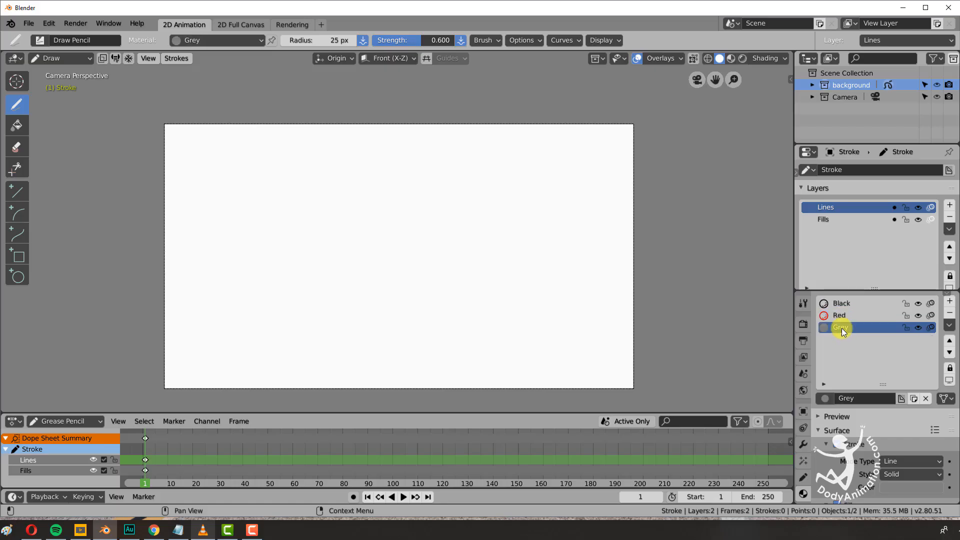
# Step: Draw freehand test ovals on the canvas: one with the Black material, one with Red and two with Grey
pyautogui.click(839, 302)
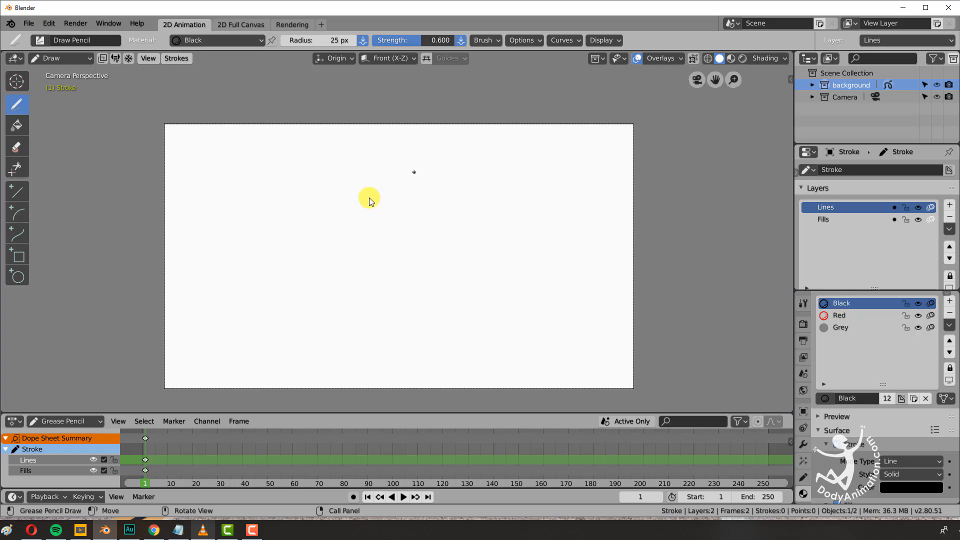
pyautogui.moveTo(369, 197); pyautogui.dragTo(453, 195)
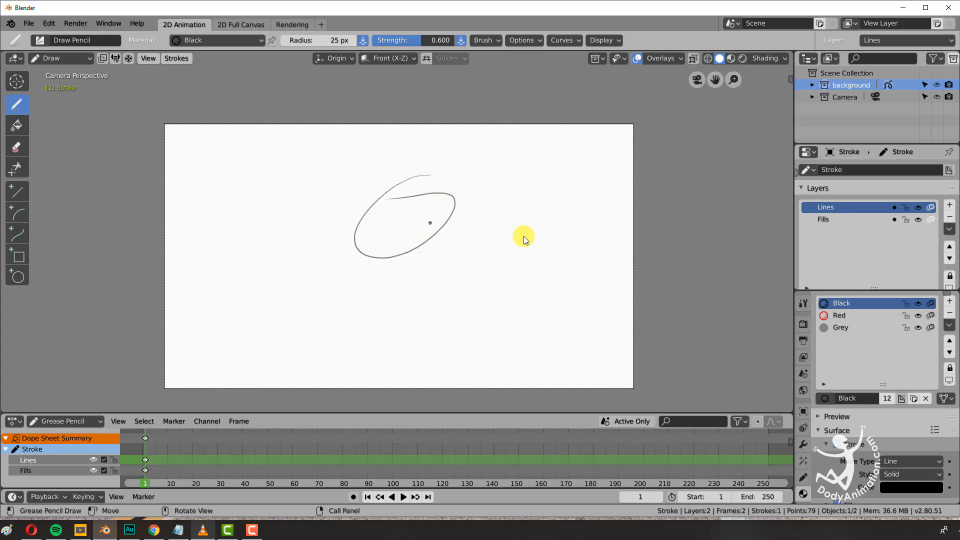
pyautogui.click(842, 316)
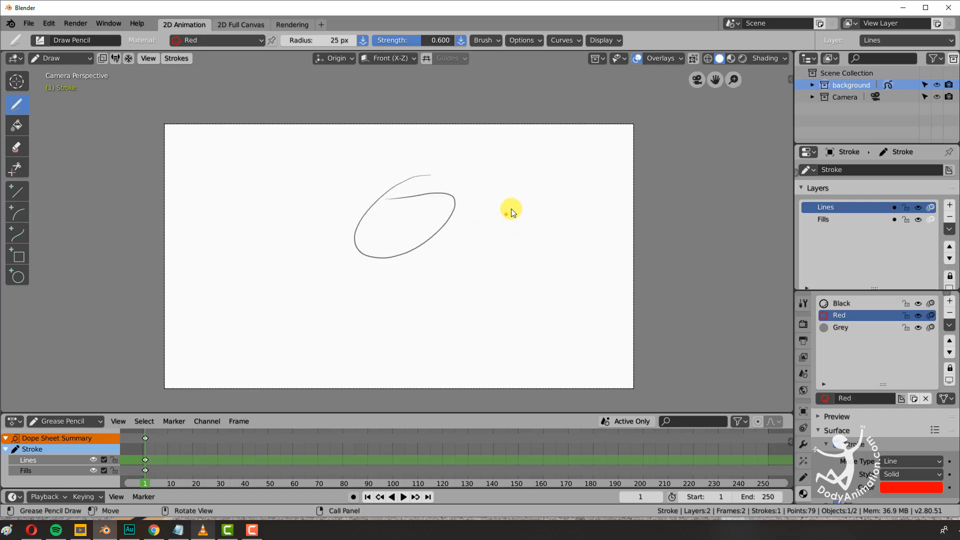
pyautogui.moveTo(510, 207)
pyautogui.mouseDown()
pyautogui.moveTo(538, 240)
pyautogui.moveTo(473, 216)
pyautogui.mouseUp()
pyautogui.click(842, 328)
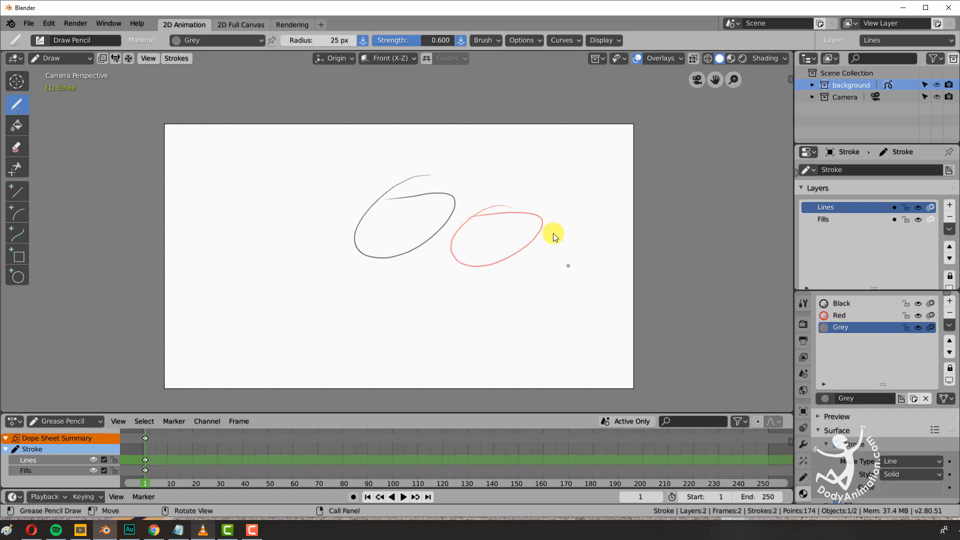
pyautogui.moveTo(564, 225)
pyautogui.mouseDown()
pyautogui.moveTo(593, 238)
pyautogui.moveTo(569, 290)
pyautogui.mouseUp()
pyautogui.moveTo(440, 282)
pyautogui.mouseDown()
pyautogui.moveTo(476, 280)
pyautogui.moveTo(432, 278)
pyautogui.mouseUp()
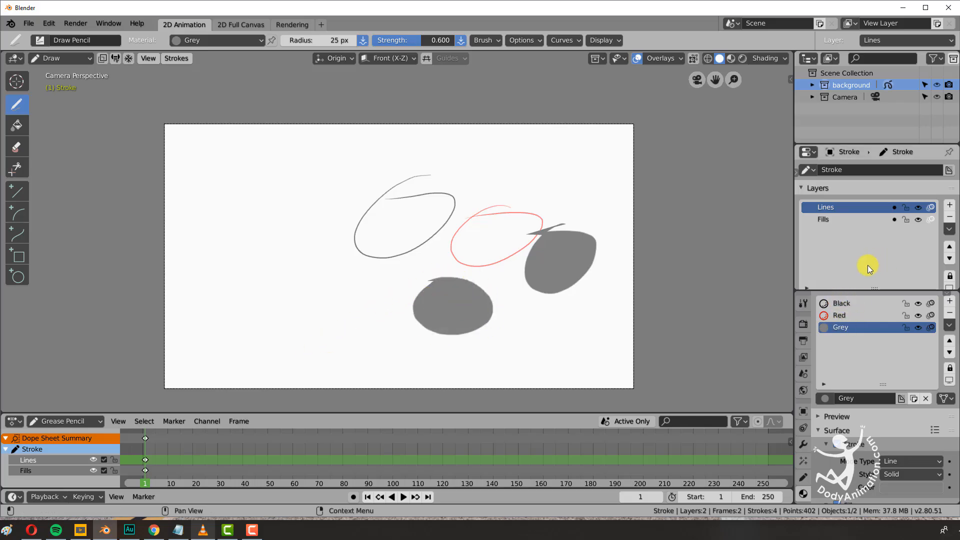
# Step: Remove the Grey, Red and Black materials from the Stroke object and add an empty material slot
pyautogui.click(950, 315)
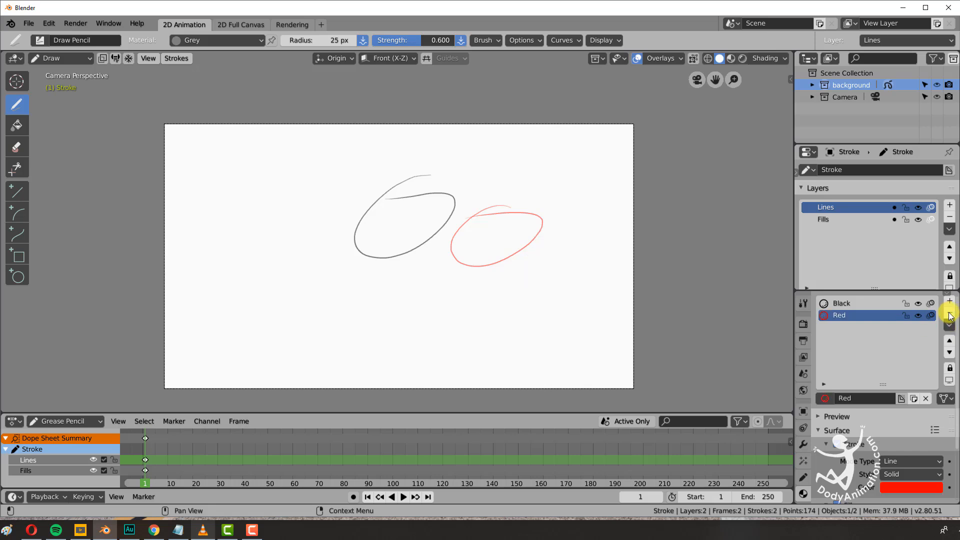
pyautogui.click(949, 313)
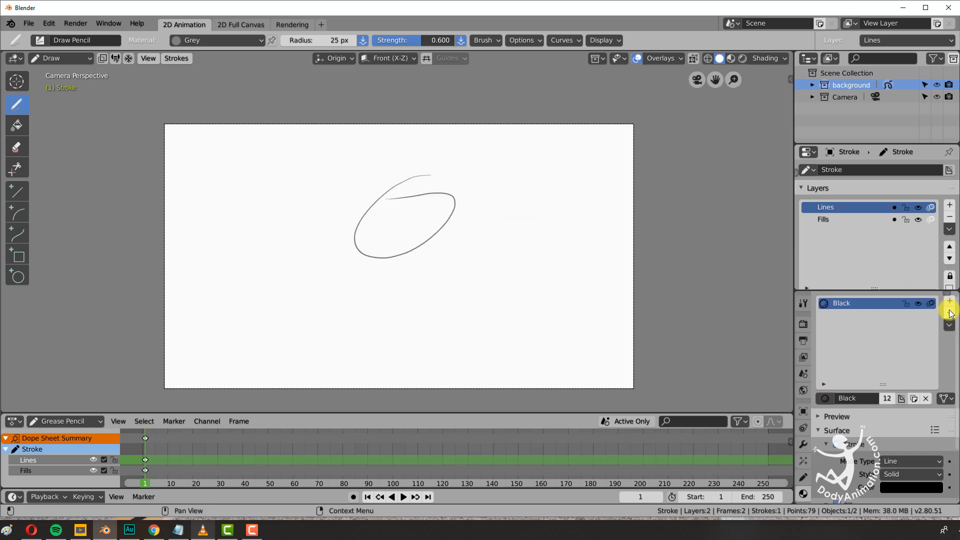
pyautogui.click(950, 313)
pyautogui.click(949, 302)
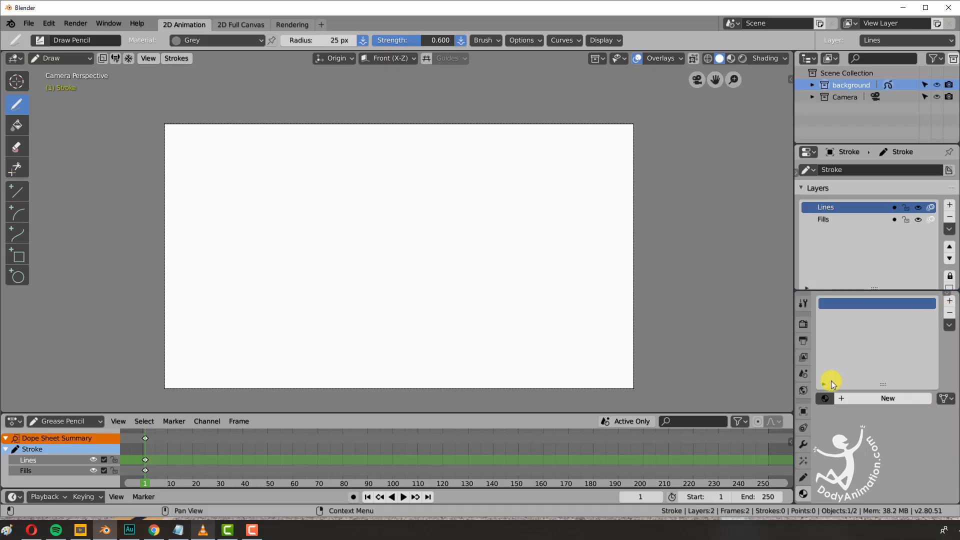
# Step: Create a new material in the Stroke object's empty slot and name it hitam putih
pyautogui.click(856, 397)
pyautogui.click(853, 398)
pyautogui.write('hitam putih')
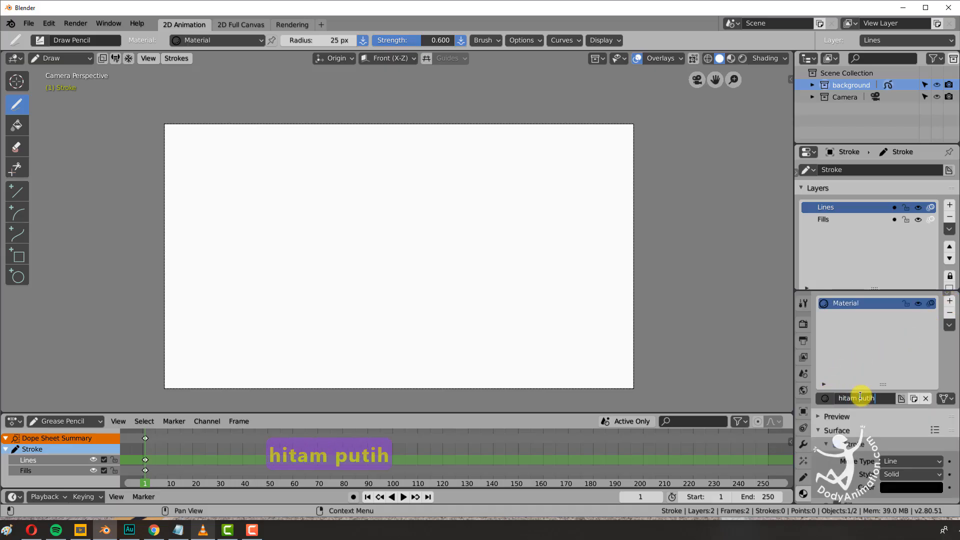
pyautogui.press('Return')
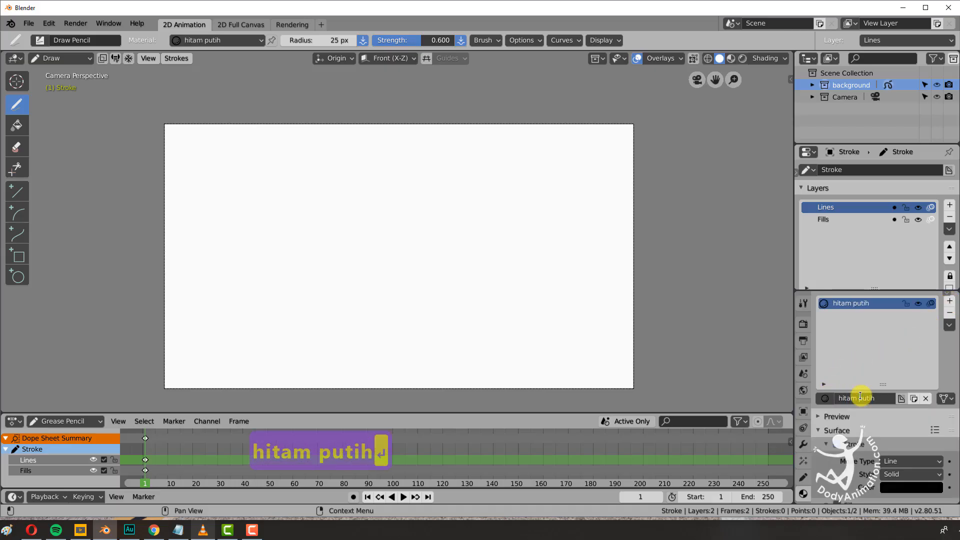
# Step: Enable the hitam putih material's fill with an off-white color of value 0.917, and draw a freehand test oval in the canvas centre
pyautogui.moveTo(865, 435); pyautogui.dragTo(867, 377, button='middle')
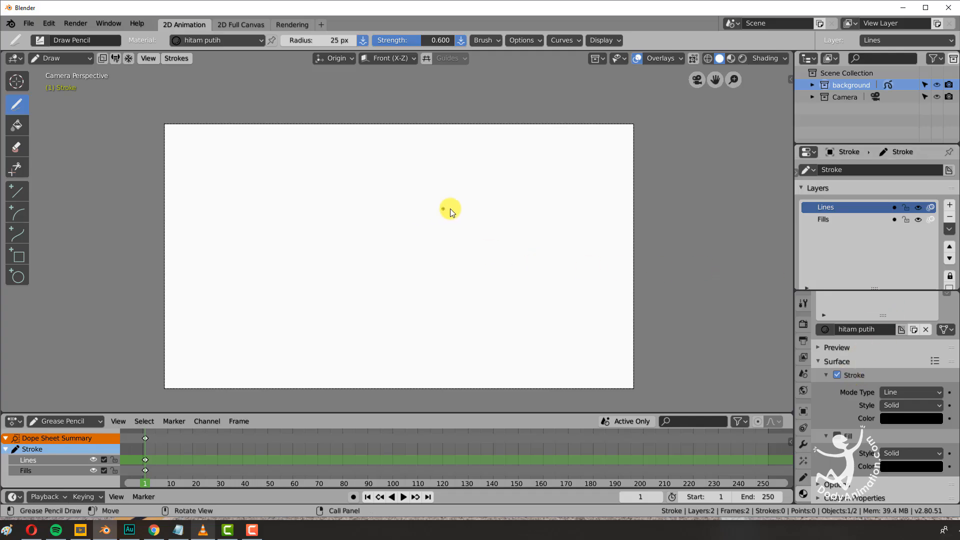
pyautogui.moveTo(449, 212)
pyautogui.mouseDown()
pyautogui.moveTo(473, 274)
pyautogui.moveTo(452, 205)
pyautogui.mouseUp()
pyautogui.hotkey('ctrl', 'z')
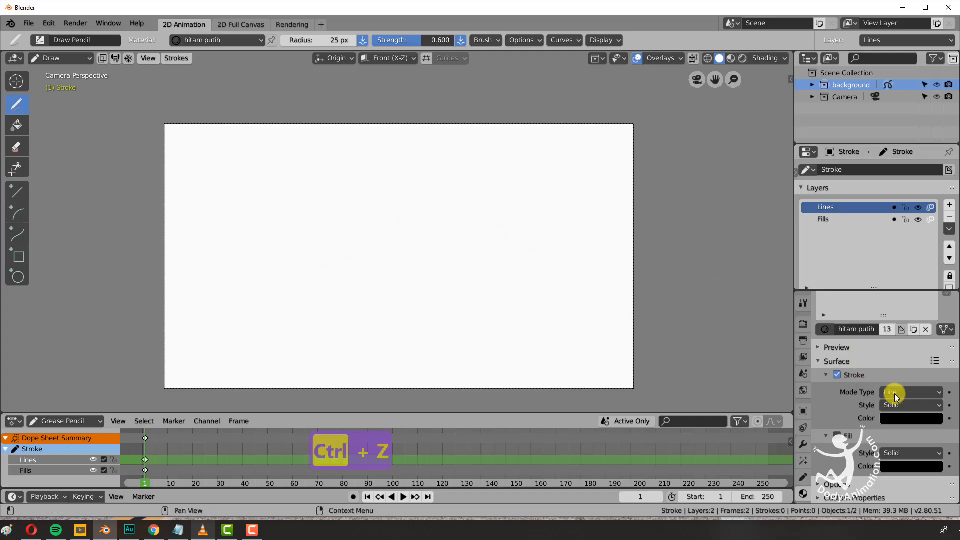
pyautogui.click(837, 436)
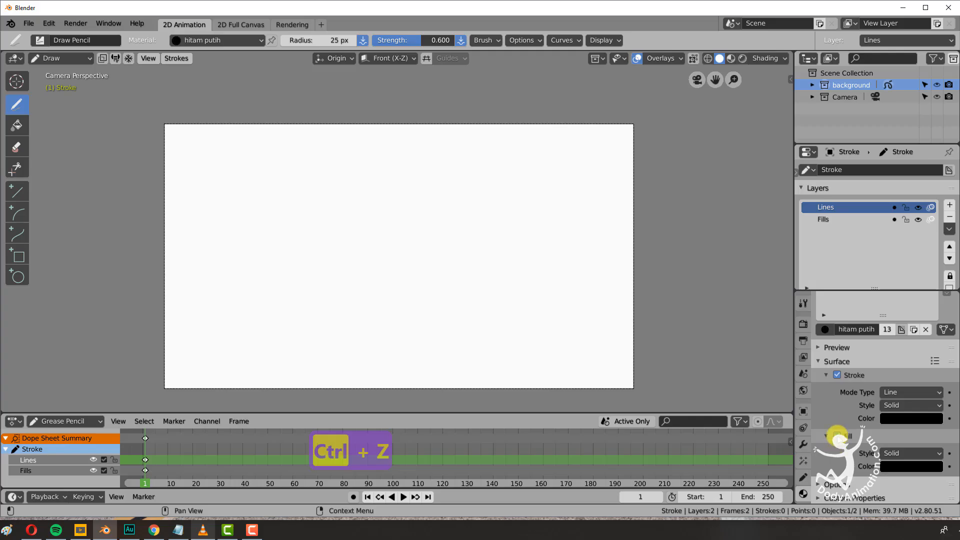
pyautogui.click(893, 465)
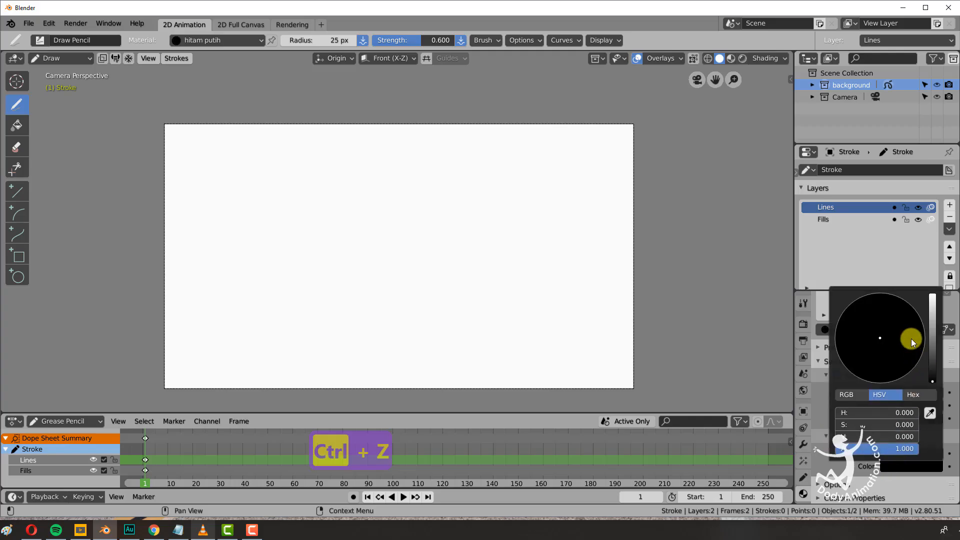
pyautogui.click(931, 304)
pyautogui.click(931, 304)
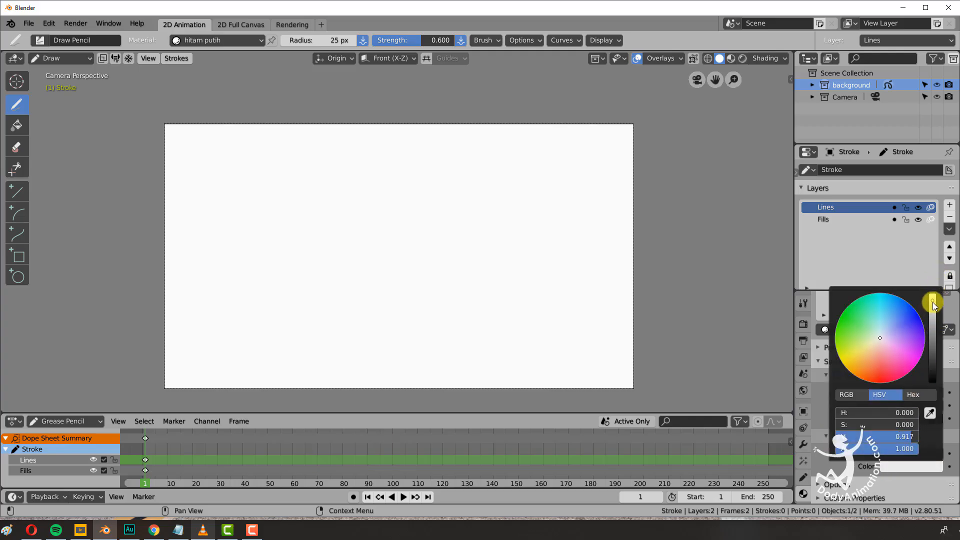
pyautogui.click(898, 470)
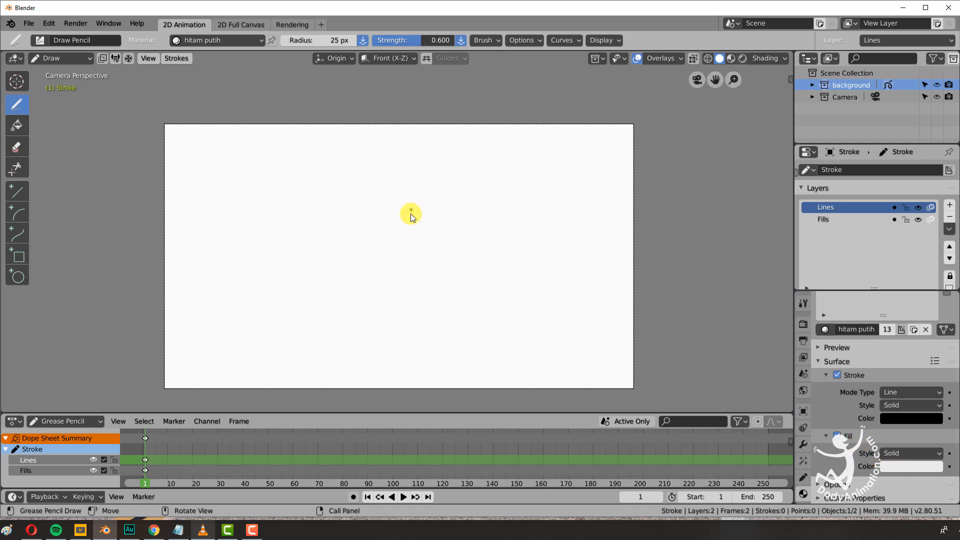
pyautogui.moveTo(429, 199)
pyautogui.mouseDown()
pyautogui.moveTo(388, 203)
pyautogui.moveTo(467, 278)
pyautogui.moveTo(440, 198)
pyautogui.mouseUp()
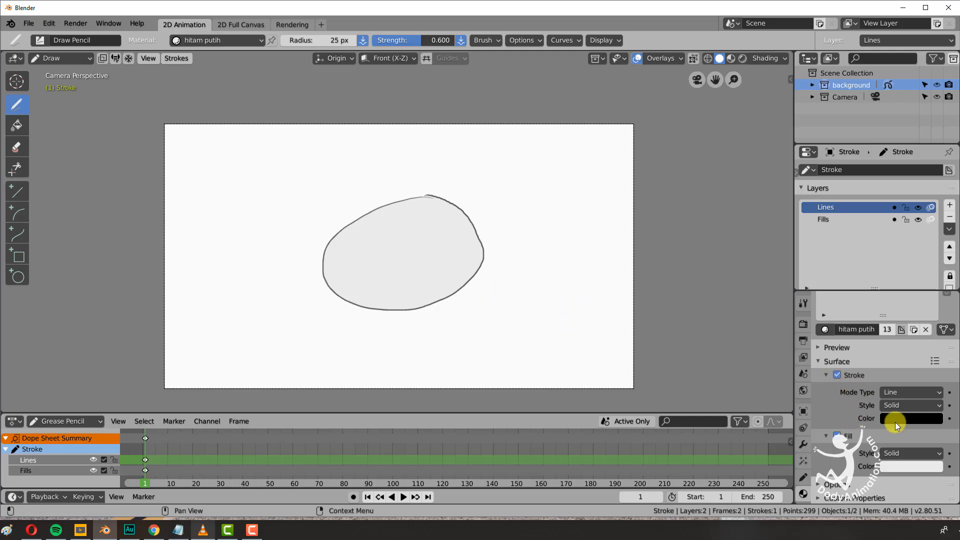
# Step: Add a second material slot with a new material named stroke hijau
pyautogui.moveTo(884, 317); pyautogui.dragTo(875, 422)
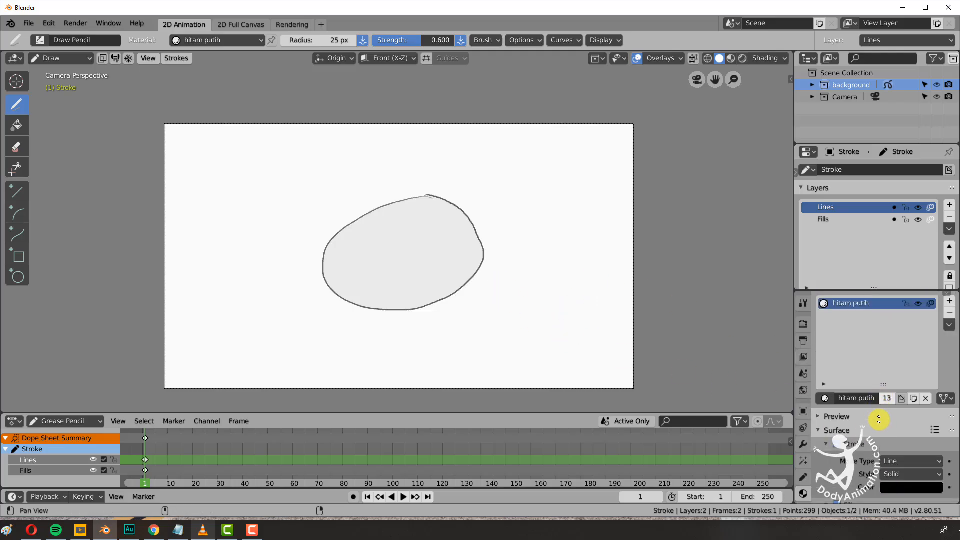
pyautogui.click(949, 302)
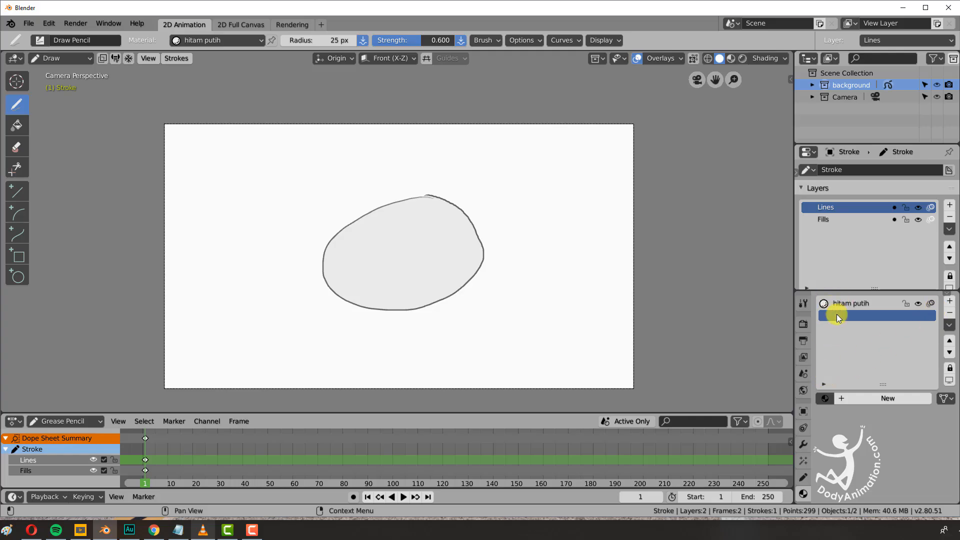
pyautogui.click(867, 398)
pyautogui.doubleClick(861, 398)
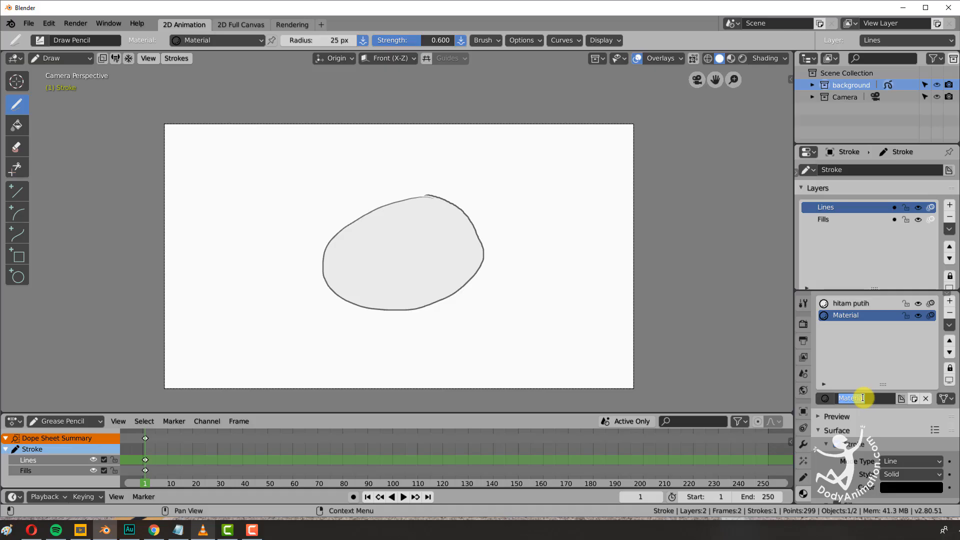
pyautogui.write('stroke')
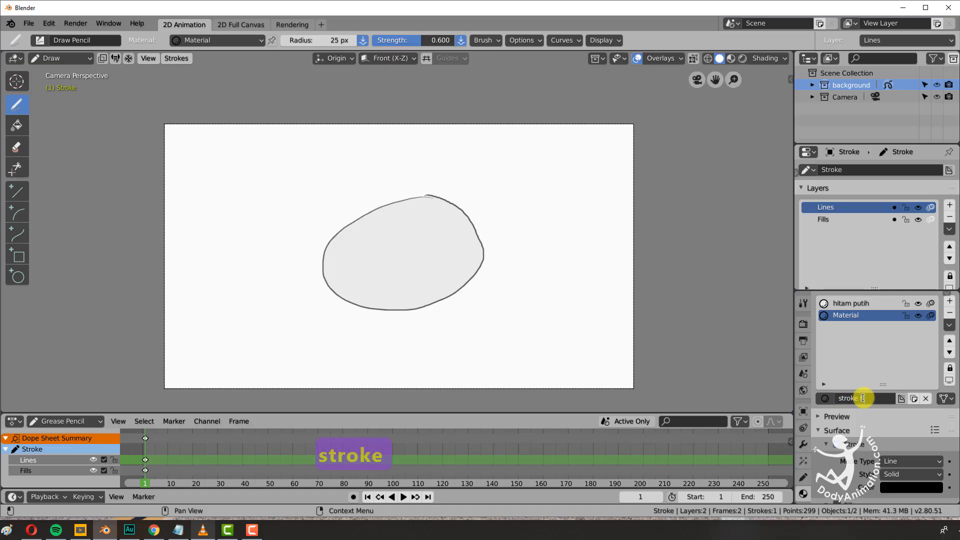
pyautogui.write(' hijau')
pyautogui.press('Return')
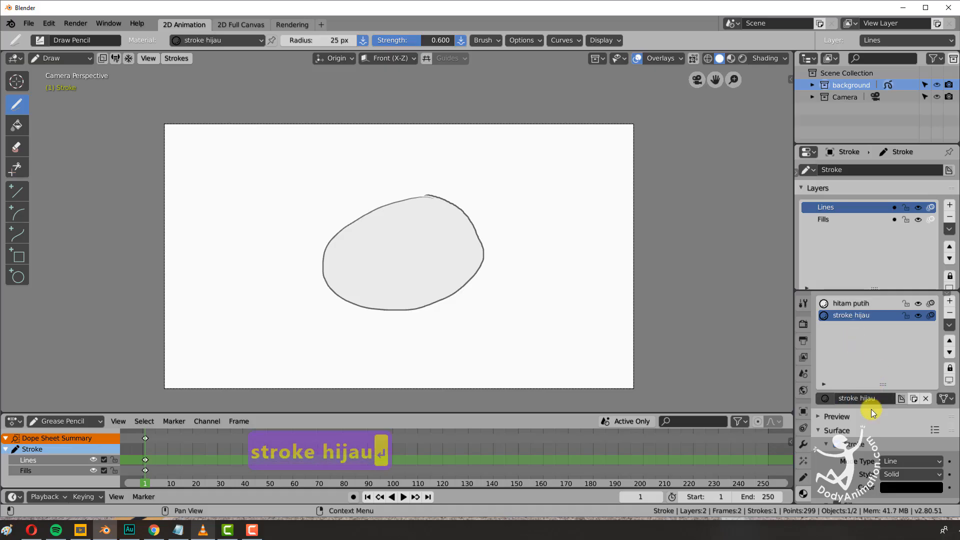
# Step: Set the stroke hijau material's stroke color to green and draw a small freehand test oval beside the off-white one
pyautogui.scroll(-3, 840, 403)
pyautogui.click(887, 442)
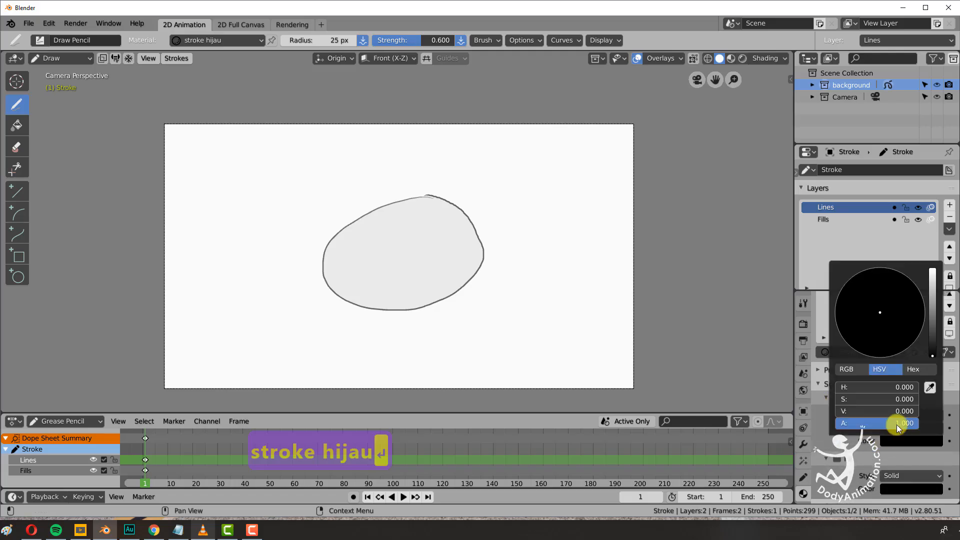
pyautogui.moveTo(928, 319); pyautogui.dragTo(932, 284)
pyautogui.moveTo(855, 303)
pyautogui.mouseDown()
pyautogui.moveTo(839, 304)
pyautogui.moveTo(860, 303)
pyautogui.mouseUp()
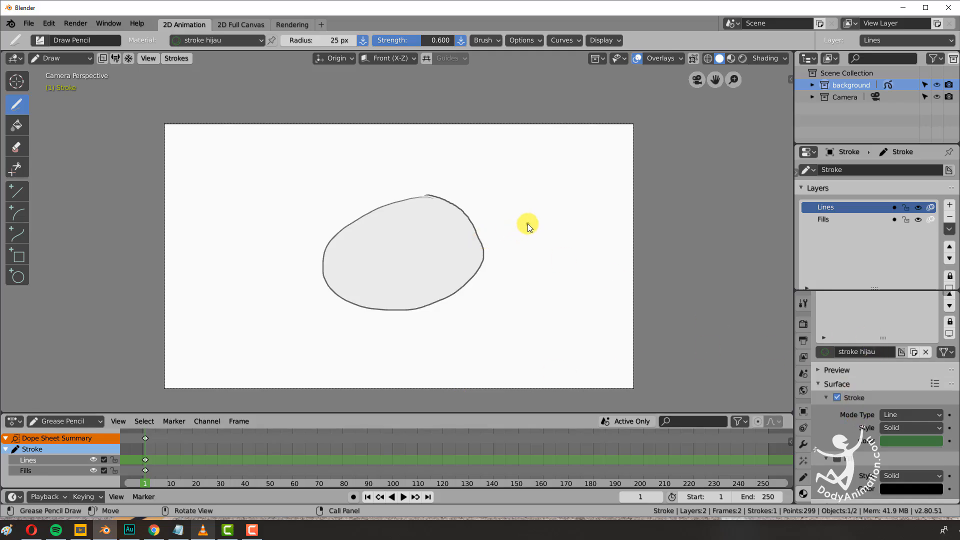
pyautogui.moveTo(565, 218); pyautogui.dragTo(538, 224)
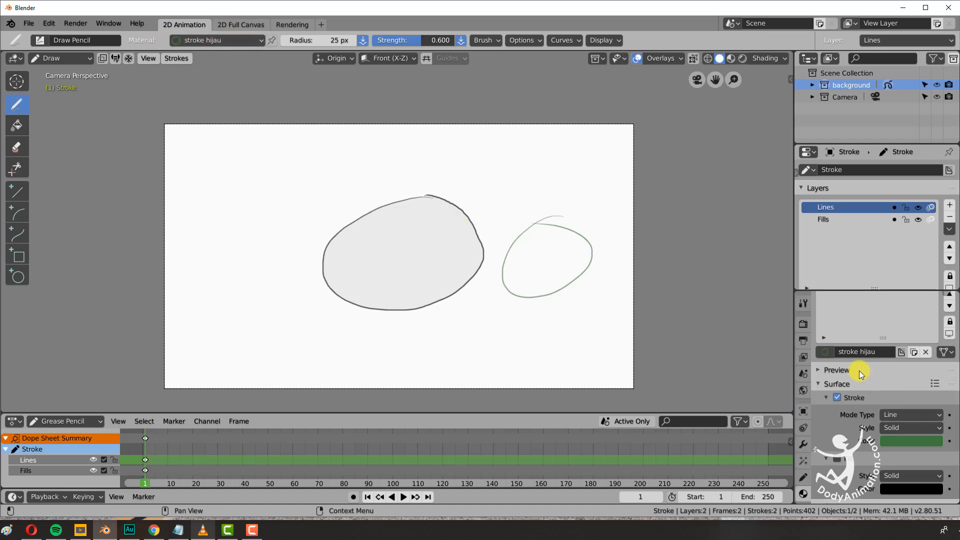
# Step: Check the brush's material choices and switch the active material to hitam putih
pyautogui.moveTo(859, 372); pyautogui.dragTo(865, 458, button='middle')
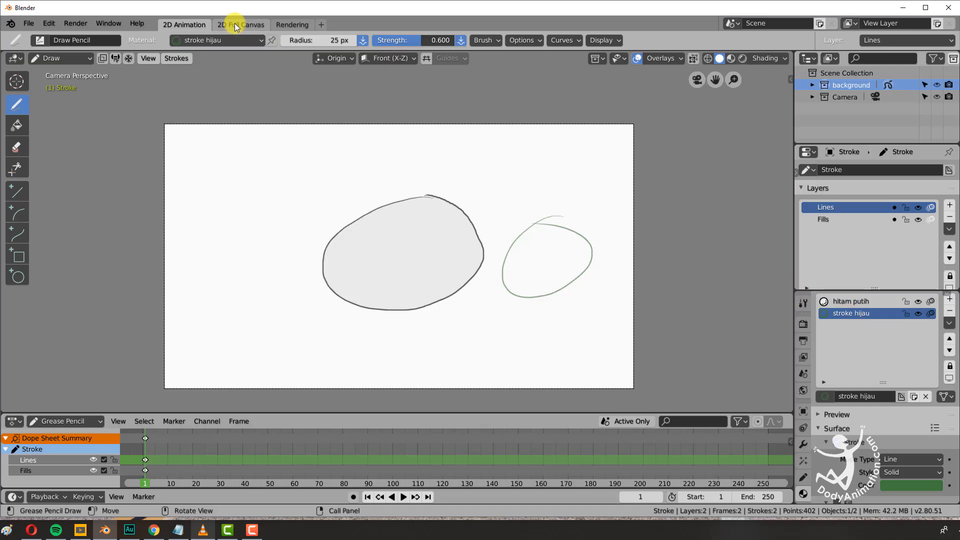
pyautogui.click(255, 40)
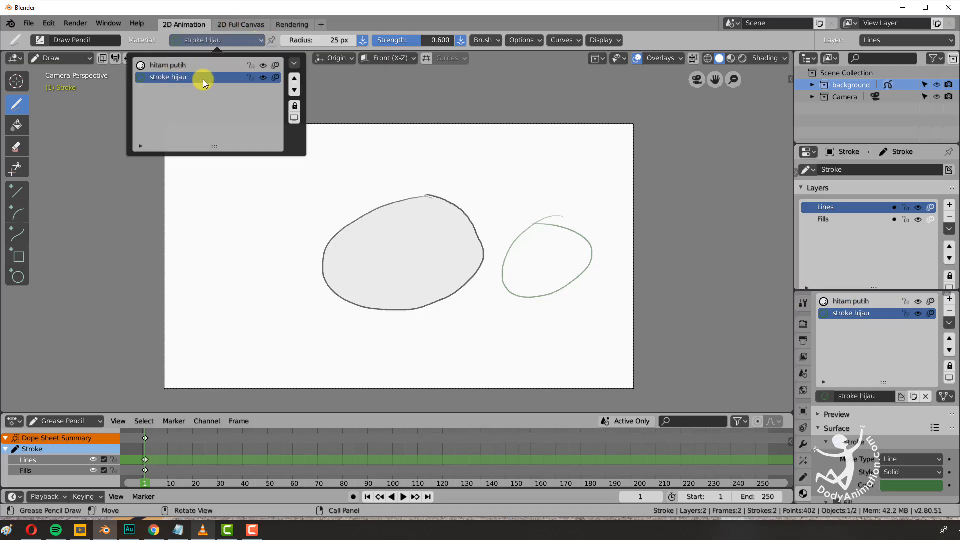
pyautogui.click(850, 301)
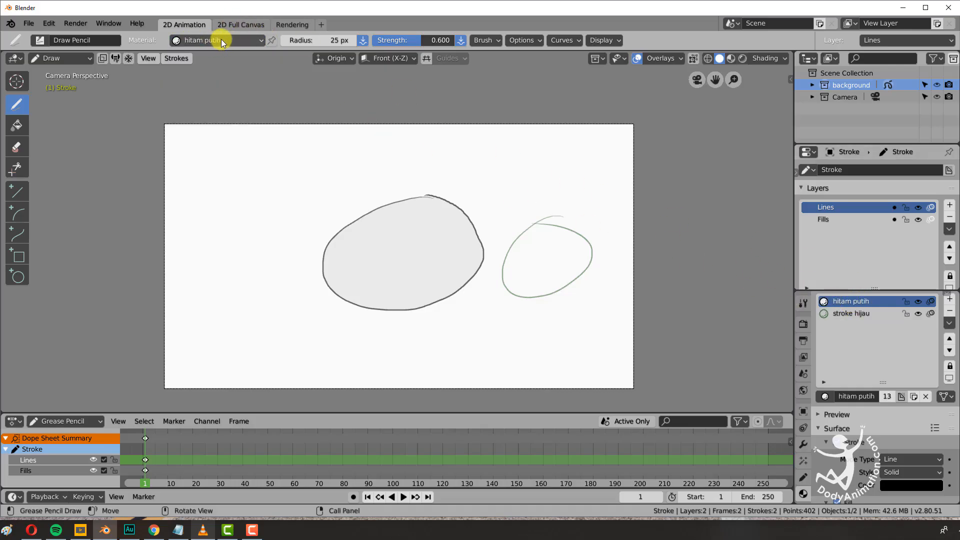
pyautogui.click(205, 40)
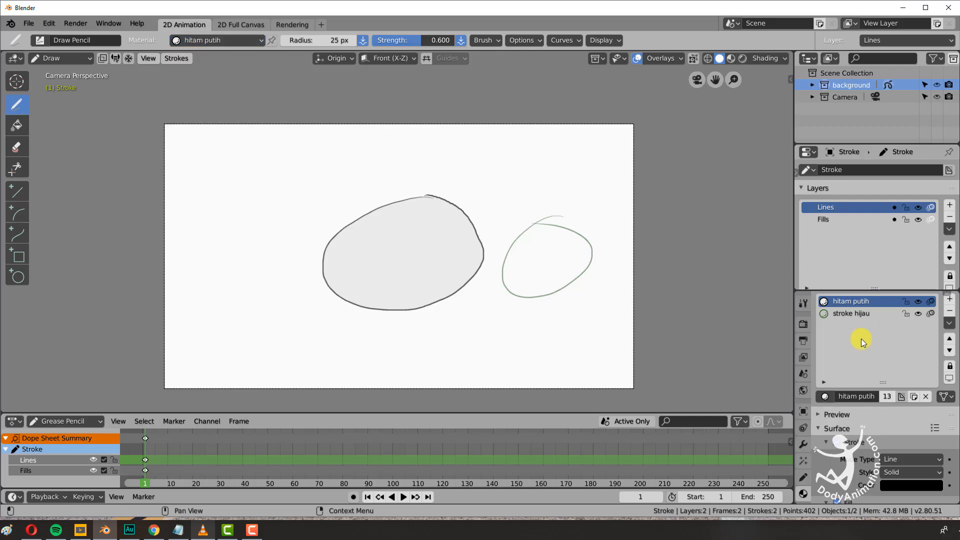
# Step: Add a third material slot with a new material named fill kuning
pyautogui.click(950, 298)
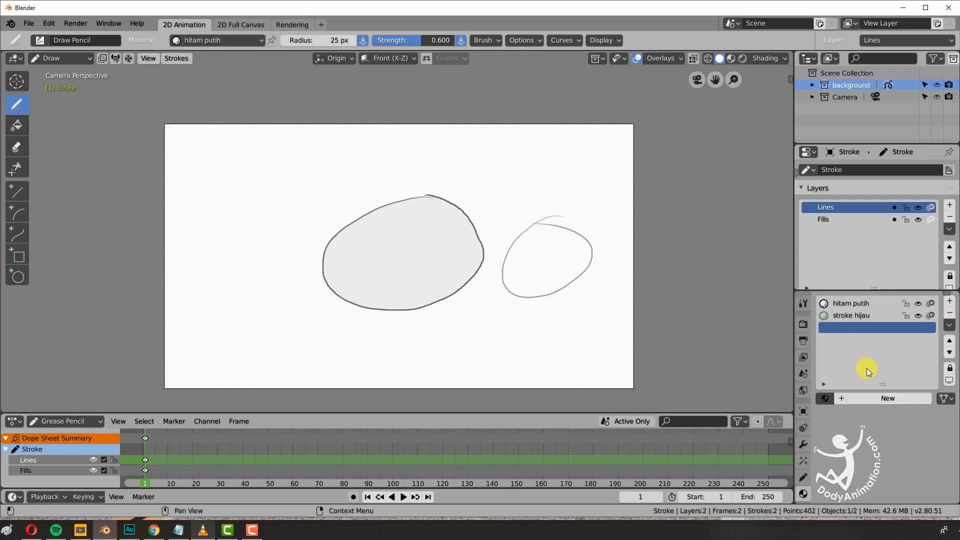
pyautogui.click(862, 399)
pyautogui.doubleClick(854, 398)
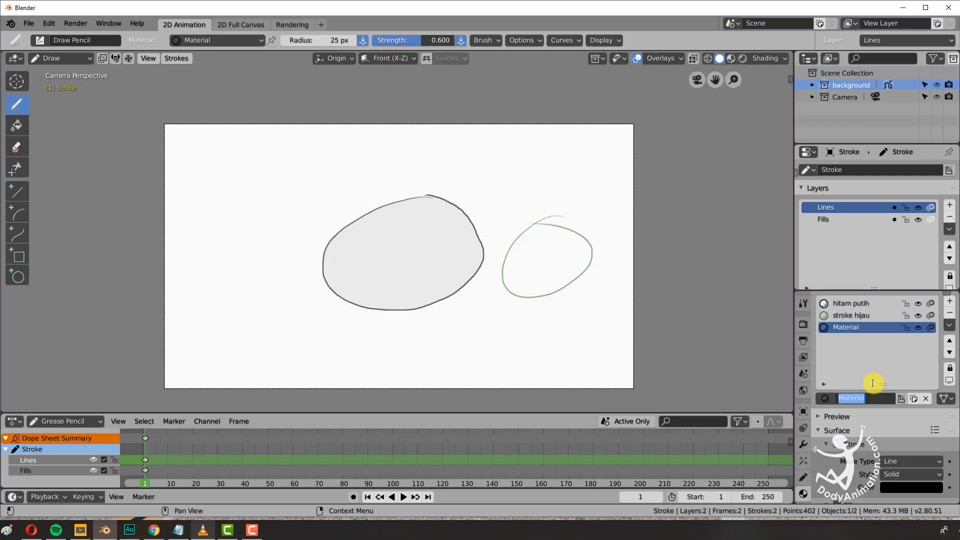
pyautogui.write('fill k')
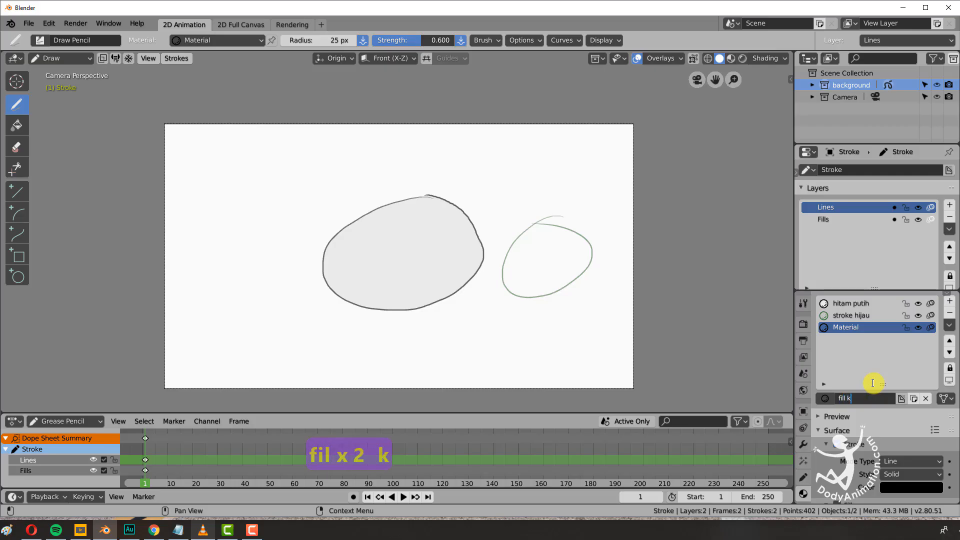
pyautogui.write('uning')
pyautogui.press('Return')
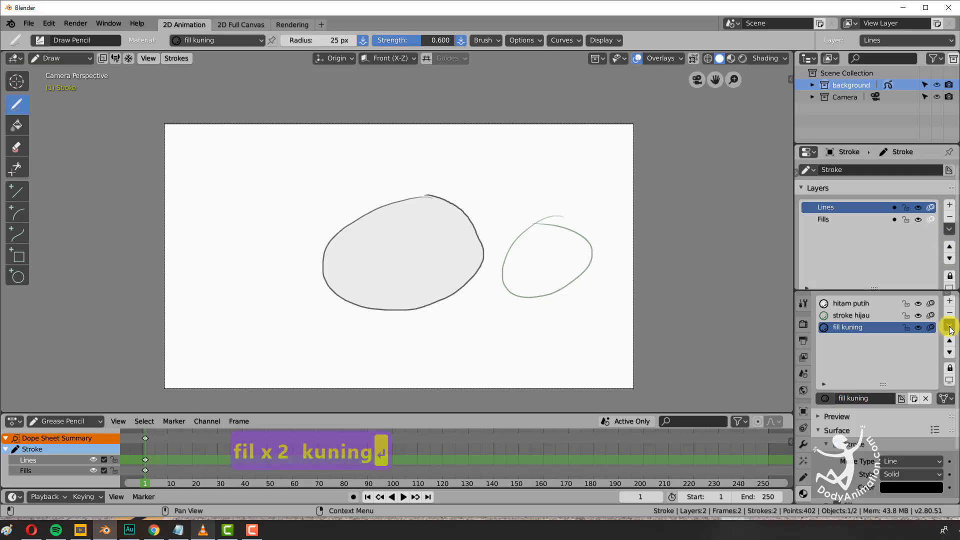
# Step: Turn off the fill kuning material's stroke and enable its fill in yellow
pyautogui.scroll(-1, 875, 405)
pyautogui.moveTo(875, 406); pyautogui.dragTo(872, 342, button='middle')
pyautogui.click(836, 373)
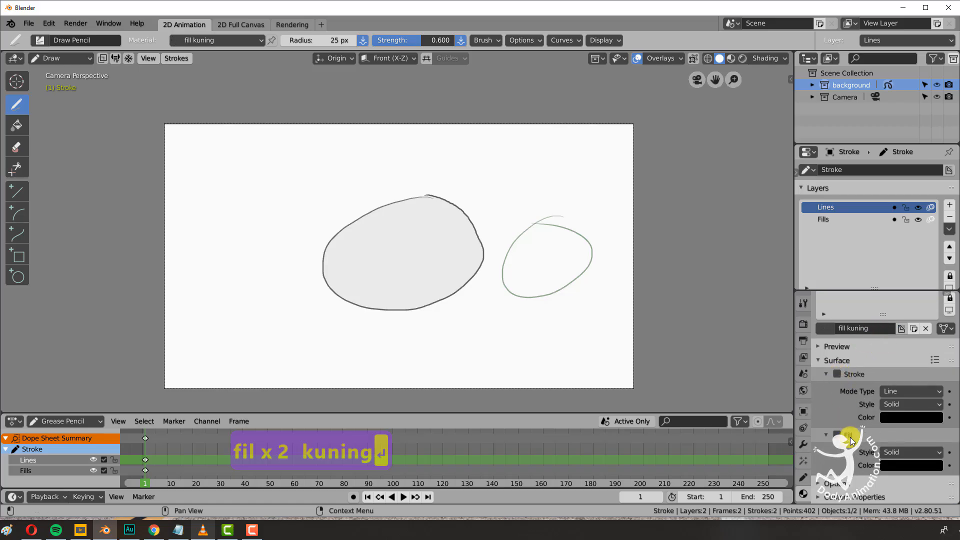
pyautogui.click(837, 434)
pyautogui.click(885, 463)
pyautogui.moveTo(930, 347); pyautogui.dragTo(924, 316)
pyautogui.moveTo(850, 350)
pyautogui.mouseDown()
pyautogui.moveTo(840, 353)
pyautogui.moveTo(847, 358)
pyautogui.mouseUp()
# Step: Draw two freehand yellow shapes with fill kuning: one left of the off-white oval and one over the green oval
pyautogui.scroll(4, 850, 341)
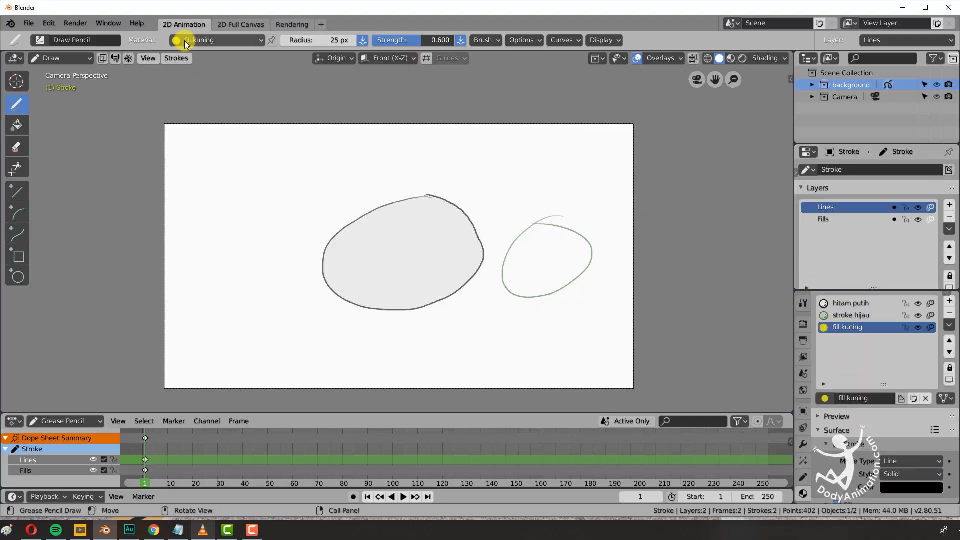
pyautogui.moveTo(269, 182)
pyautogui.mouseDown()
pyautogui.moveTo(214, 218)
pyautogui.moveTo(303, 212)
pyautogui.moveTo(270, 182)
pyautogui.mouseUp()
pyautogui.moveTo(518, 234)
pyautogui.mouseDown()
pyautogui.moveTo(518, 295)
pyautogui.moveTo(591, 241)
pyautogui.moveTo(522, 230)
pyautogui.mouseUp()
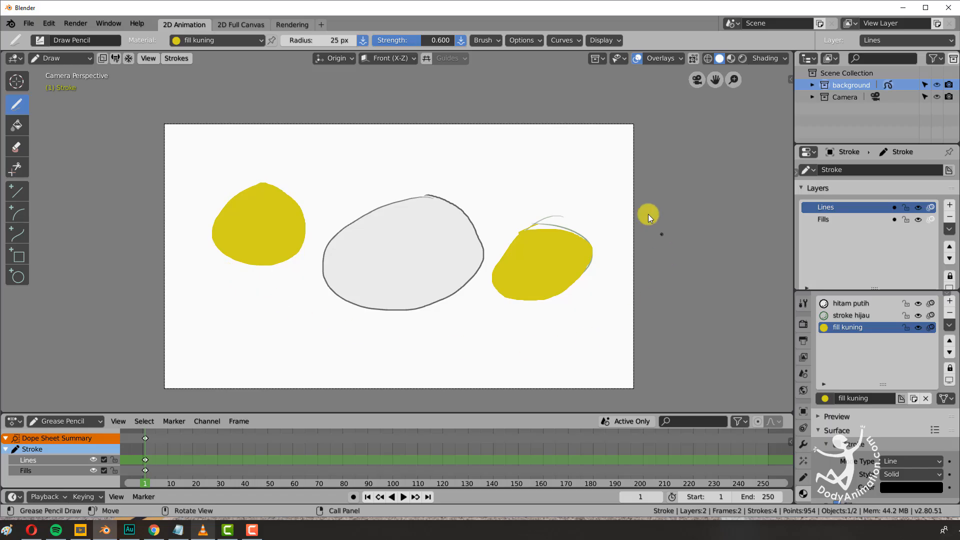
# Step: Toggle the Lines layer's visibility off and on, and switch the active layer to Fills and back to Lines
pyautogui.doubleClick(828, 207)
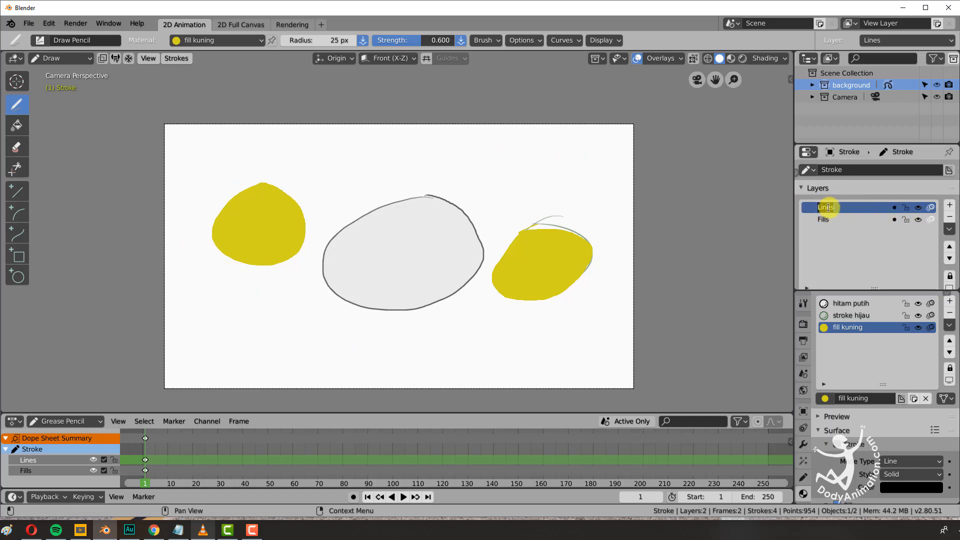
pyautogui.click(843, 220)
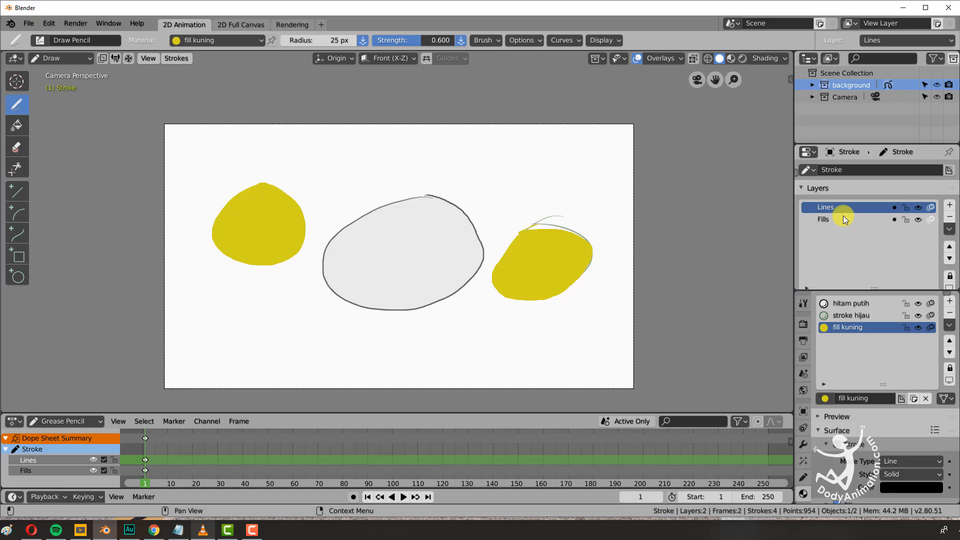
pyautogui.click(917, 207)
pyautogui.click(917, 208)
pyautogui.click(823, 220)
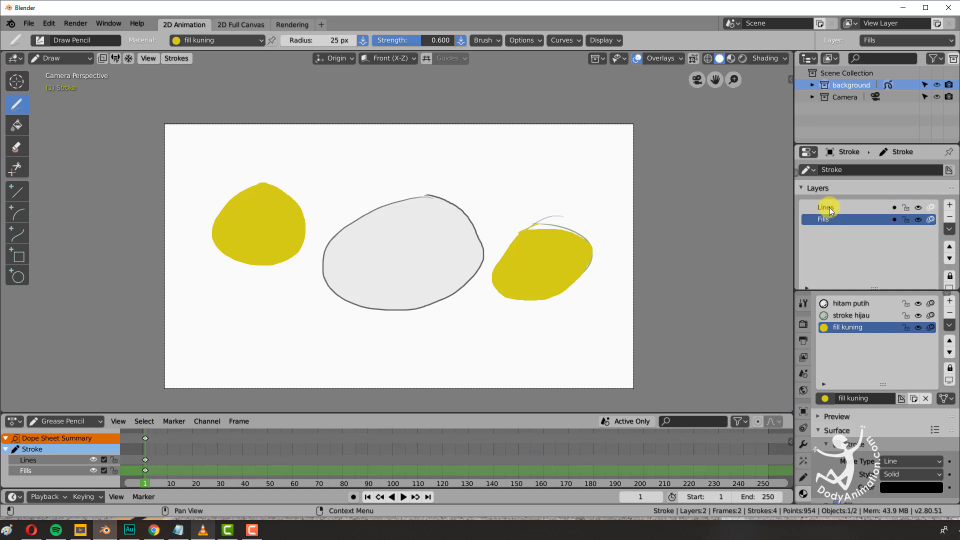
pyautogui.click(829, 207)
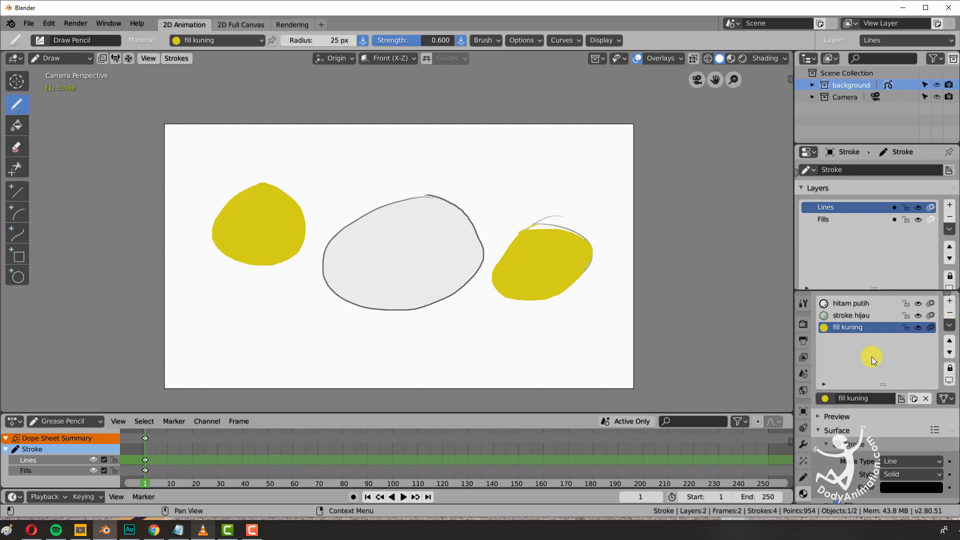
# Step: Append all materials from the Material folder of karakter alphabet.blend into the current file
pyautogui.click(27, 25)
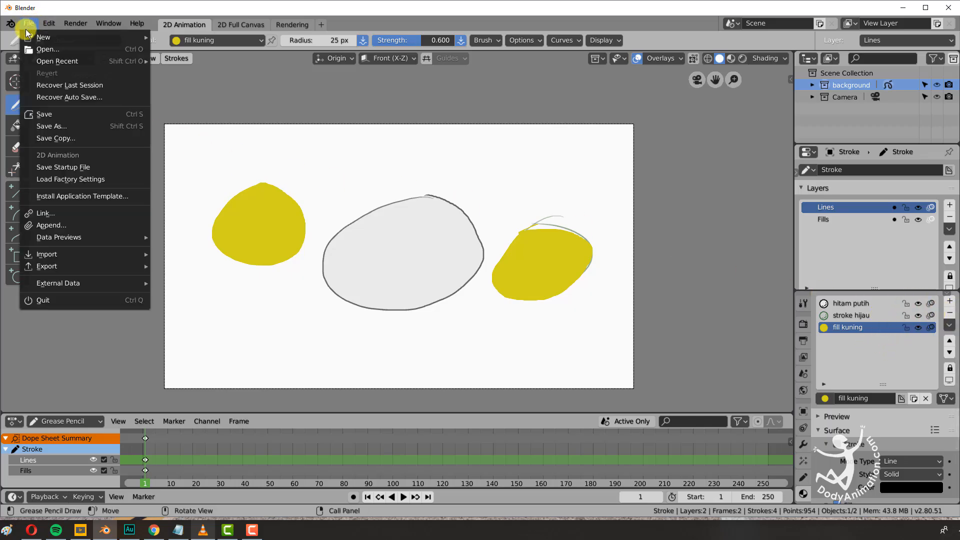
pyautogui.click(52, 226)
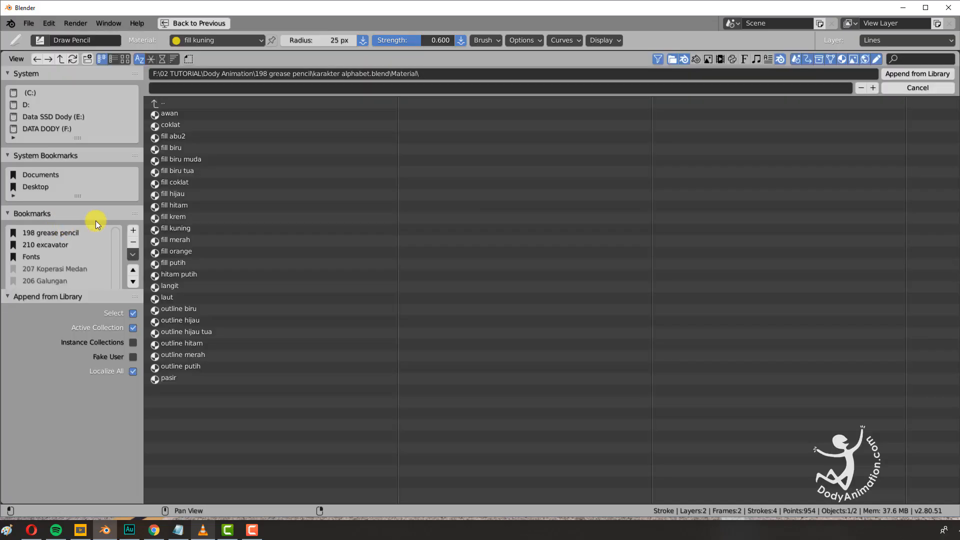
pyautogui.doubleClick(184, 104)
pyautogui.click(181, 103)
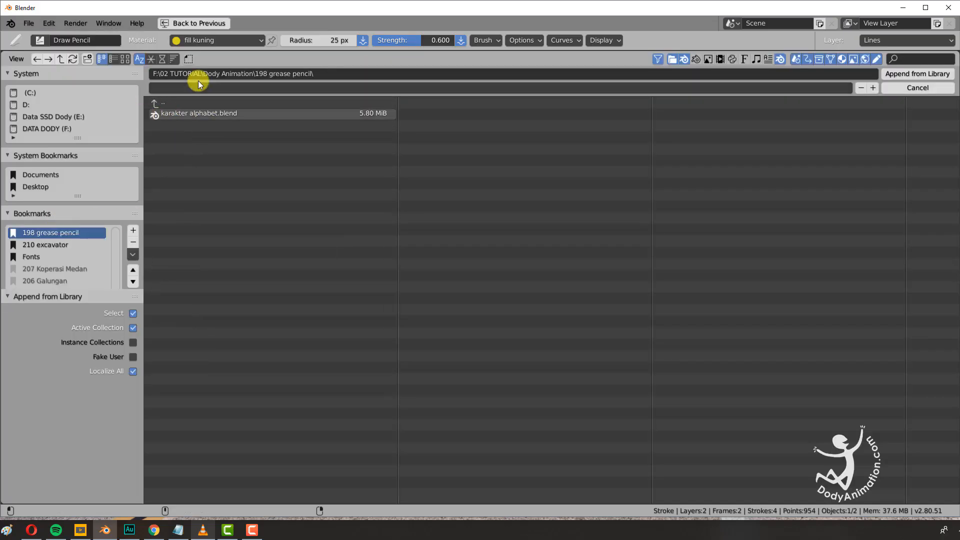
pyautogui.doubleClick(185, 113)
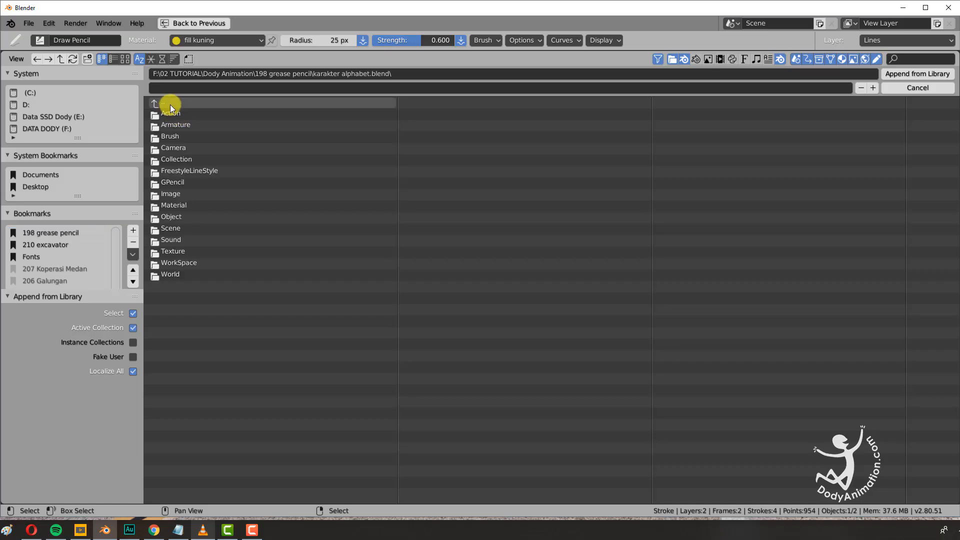
pyautogui.doubleClick(173, 204)
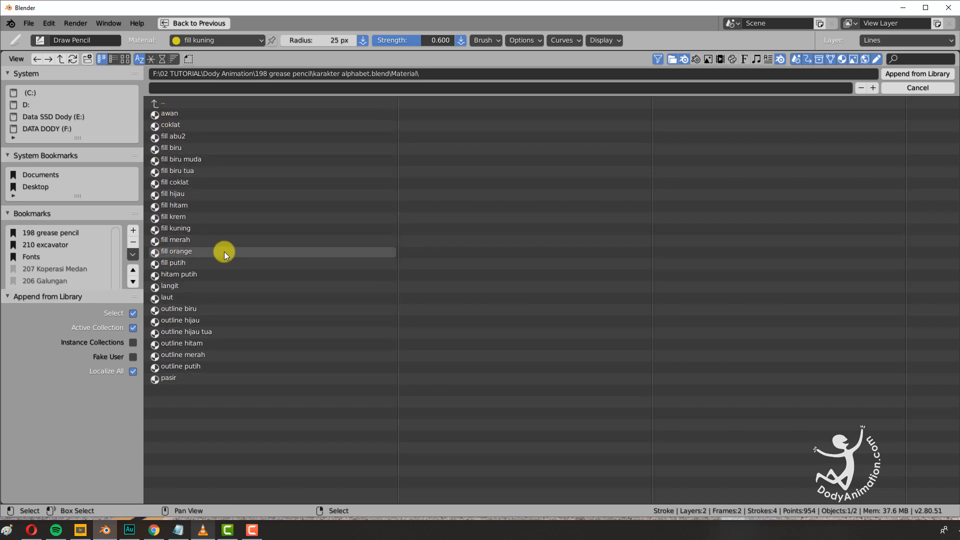
pyautogui.press('a')
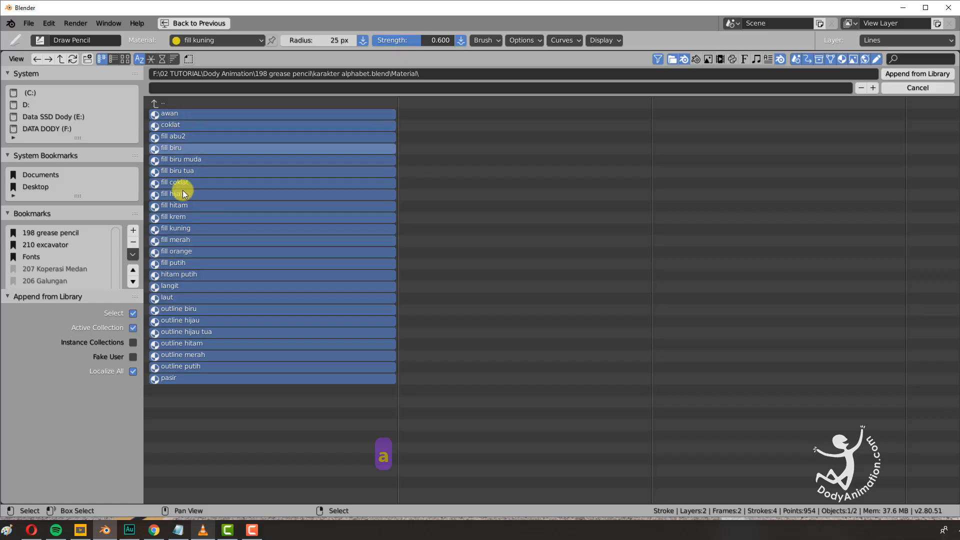
pyautogui.click(919, 74)
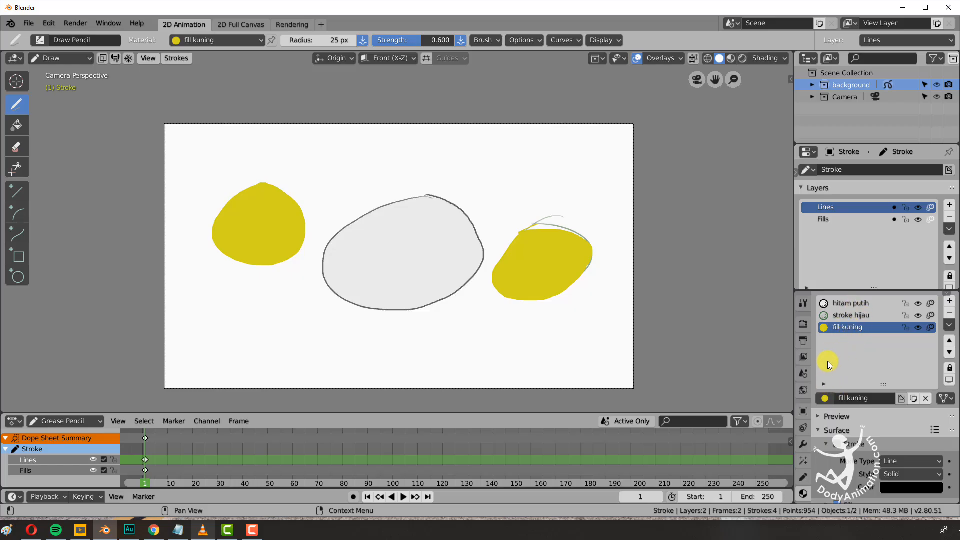
# Step: Add three material slots to the stroke object and assign the appended awan, coklat and fill abu2 materials to them
pyautogui.click(825, 400)
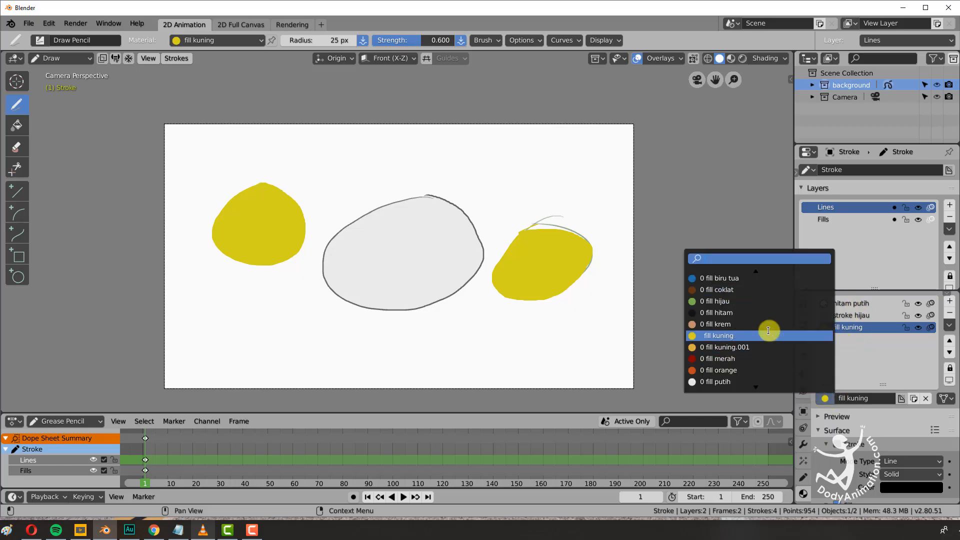
pyautogui.click(949, 301)
pyautogui.click(826, 397)
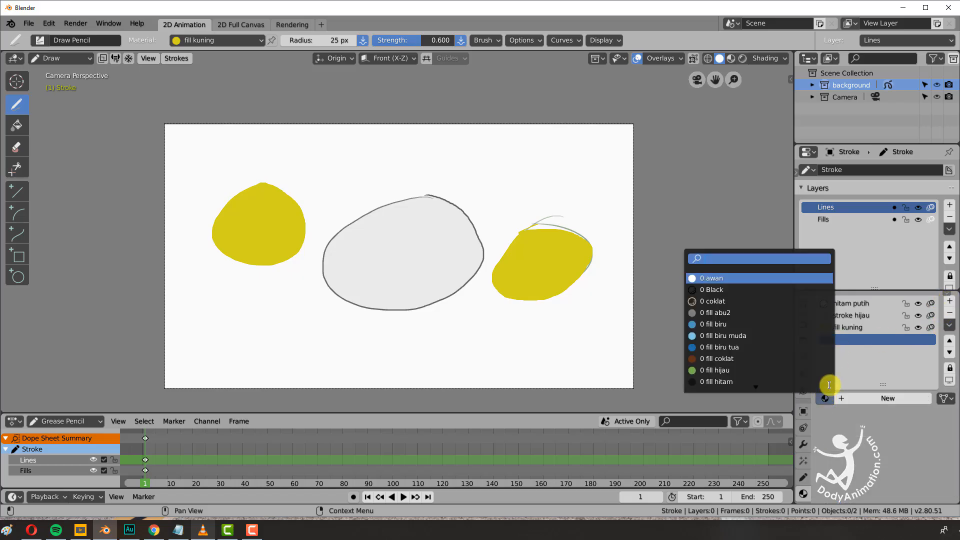
pyautogui.click(777, 278)
pyautogui.click(950, 301)
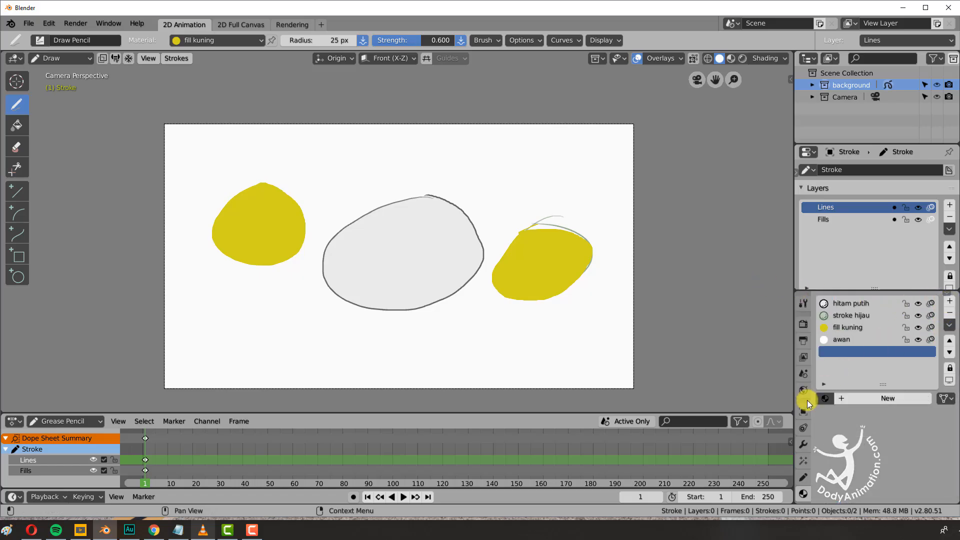
pyautogui.click(825, 398)
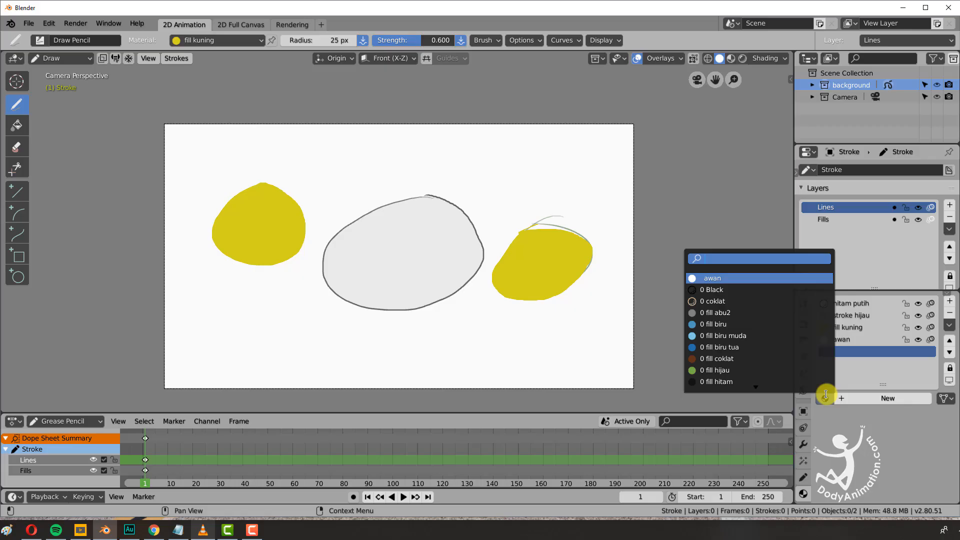
pyautogui.click(777, 301)
pyautogui.click(949, 300)
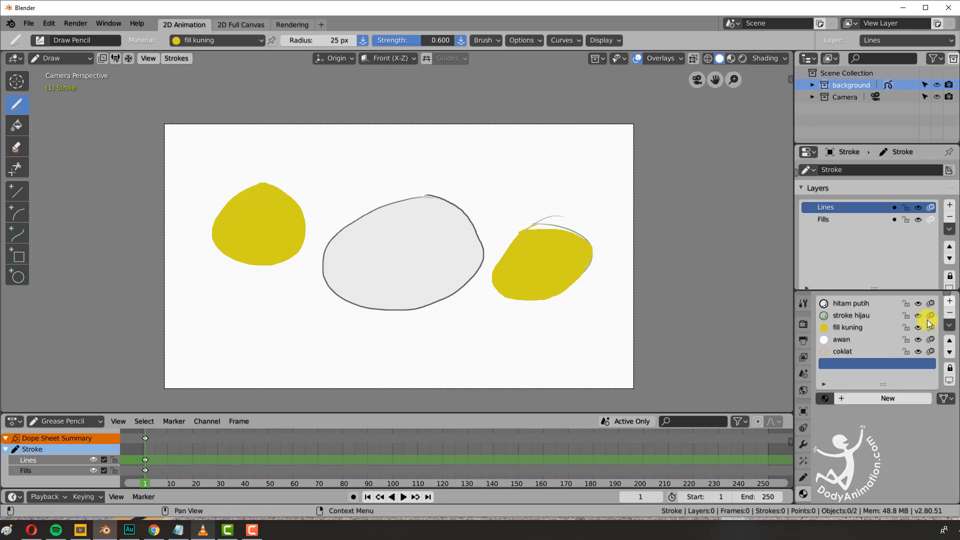
pyautogui.click(825, 399)
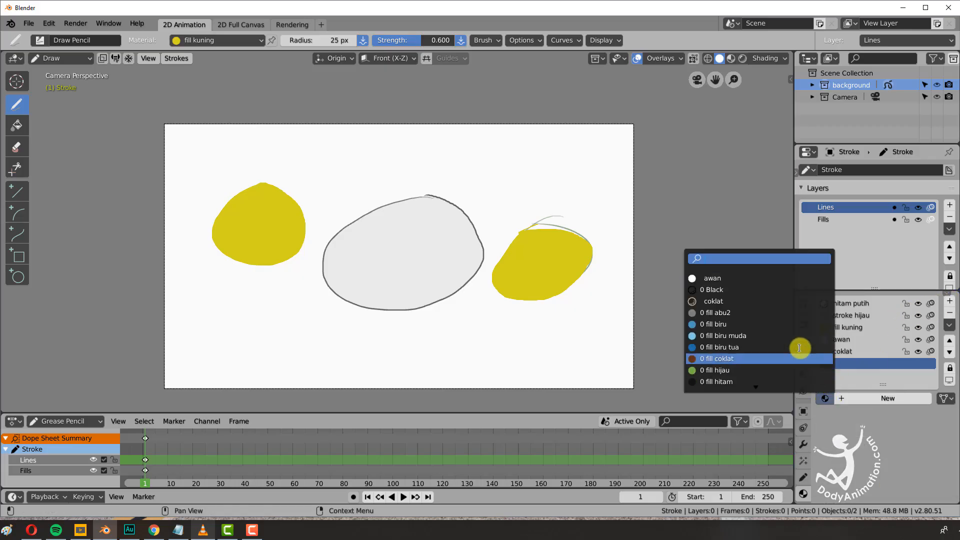
pyautogui.click(759, 313)
# Step: Add three more material slots for fill biru, fill biru muda and fill biru tua, and enlarge the slot list to show them all
pyautogui.click(949, 302)
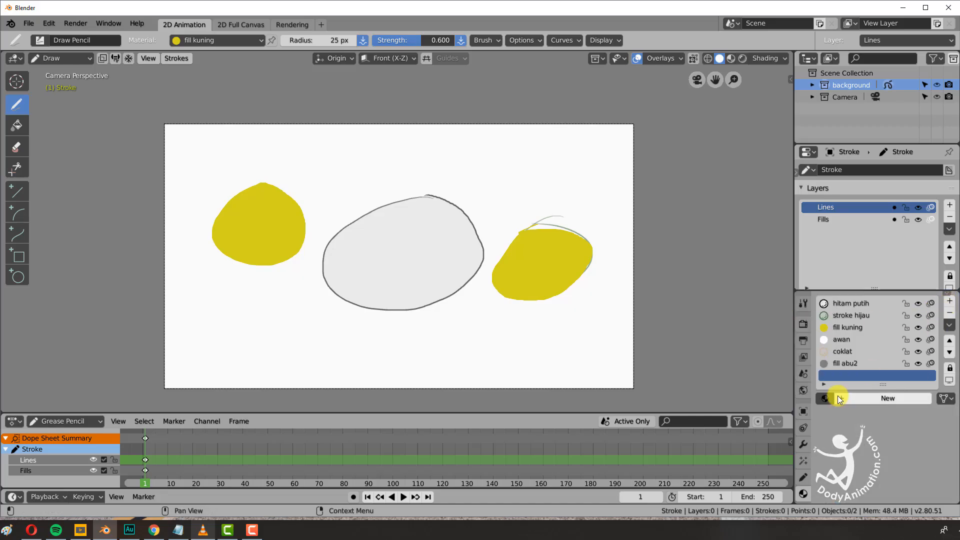
pyautogui.click(826, 398)
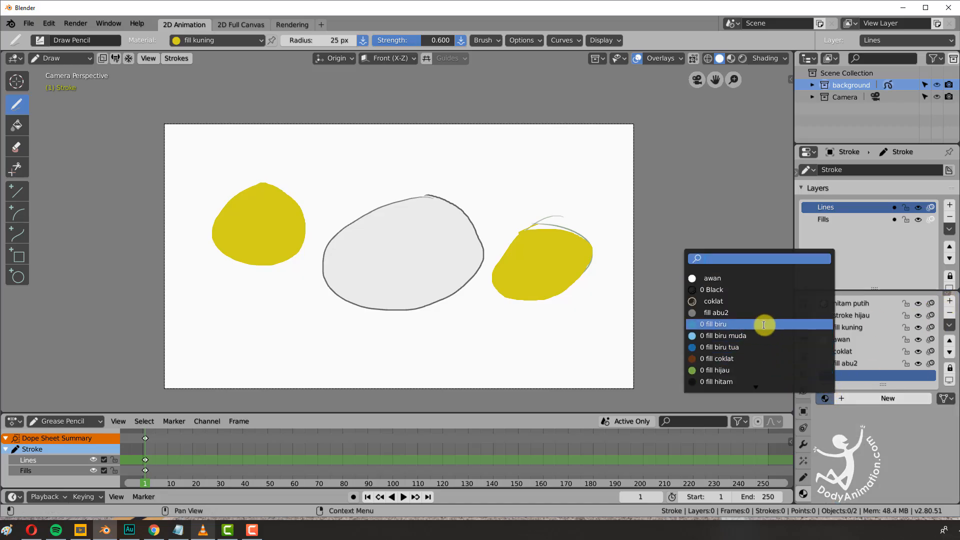
pyautogui.click(763, 323)
pyautogui.click(950, 302)
pyautogui.click(824, 397)
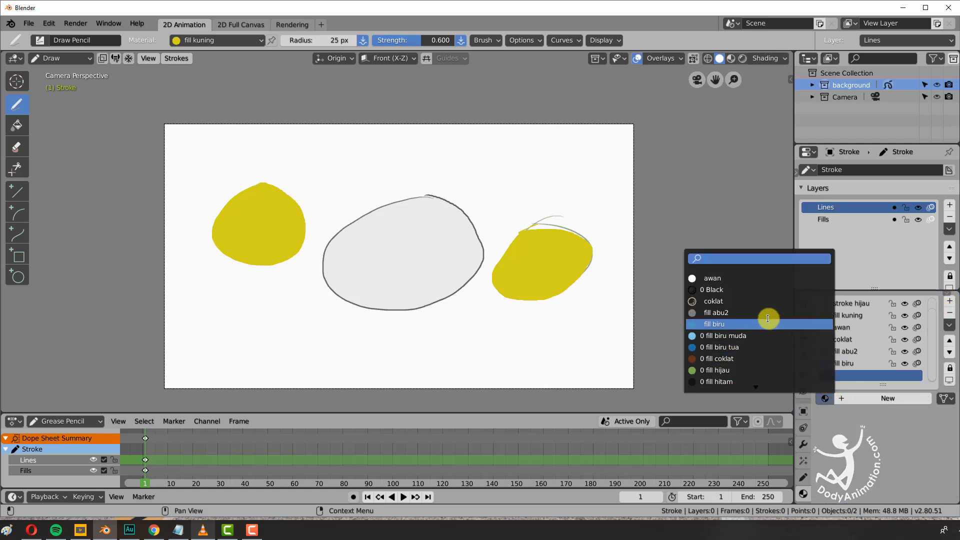
pyautogui.click(764, 335)
pyautogui.click(949, 302)
pyautogui.click(824, 398)
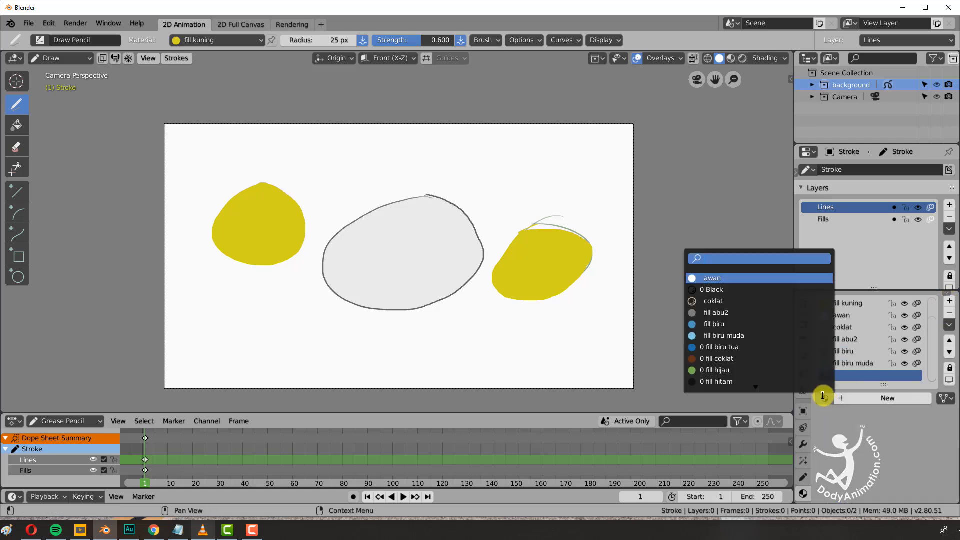
pyautogui.click(695, 345)
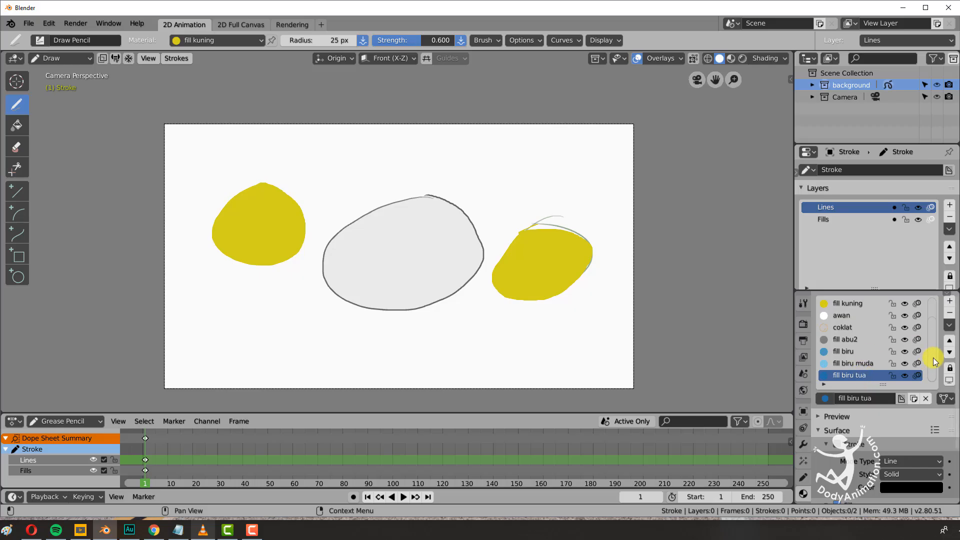
pyautogui.moveTo(882, 383); pyautogui.dragTo(874, 416)
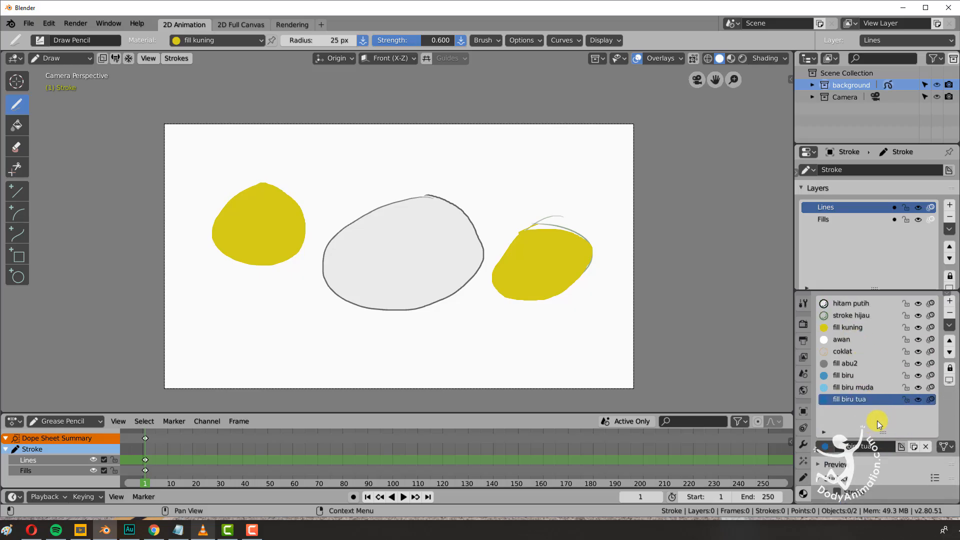
pyautogui.click(825, 446)
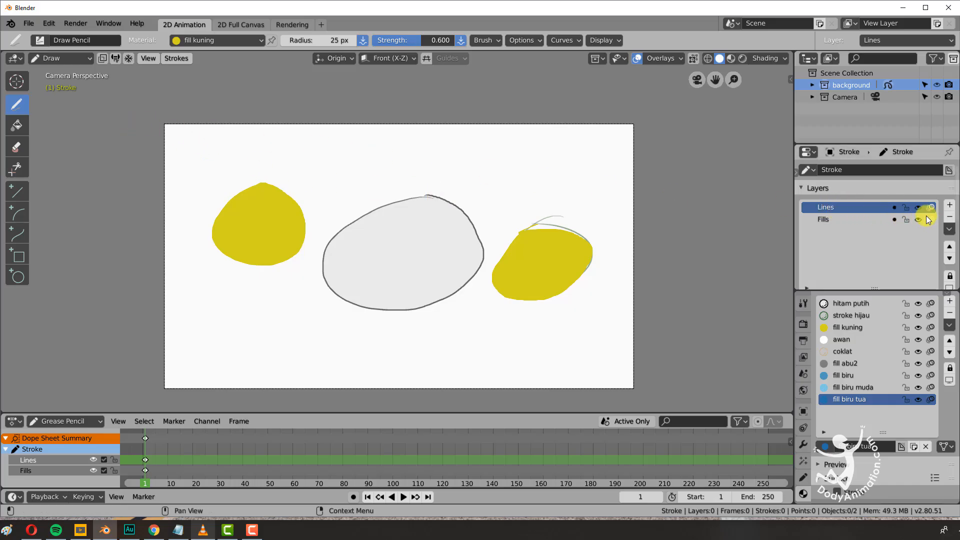
# Step: Delete the Lines layer and rename the remaining Fills layer as background
pyautogui.click(949, 220)
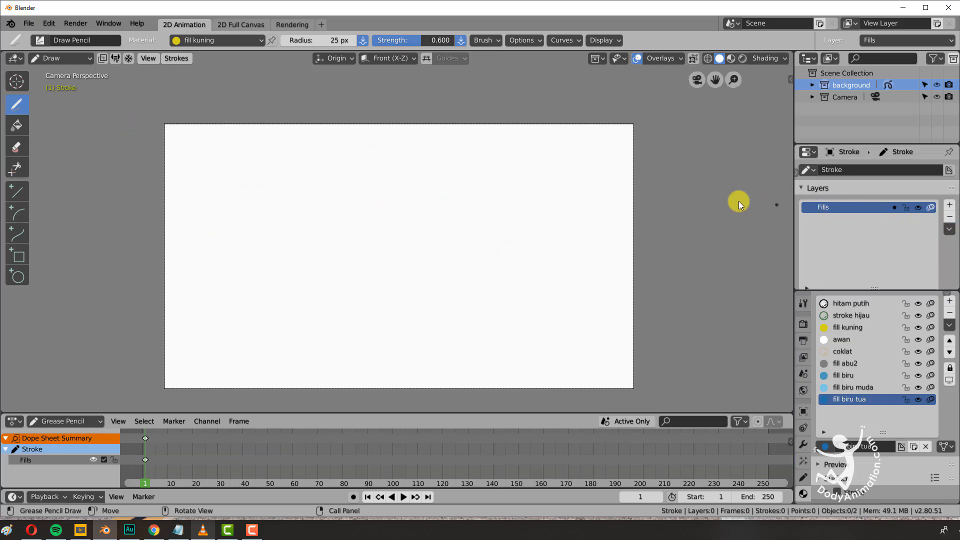
pyautogui.doubleClick(824, 208)
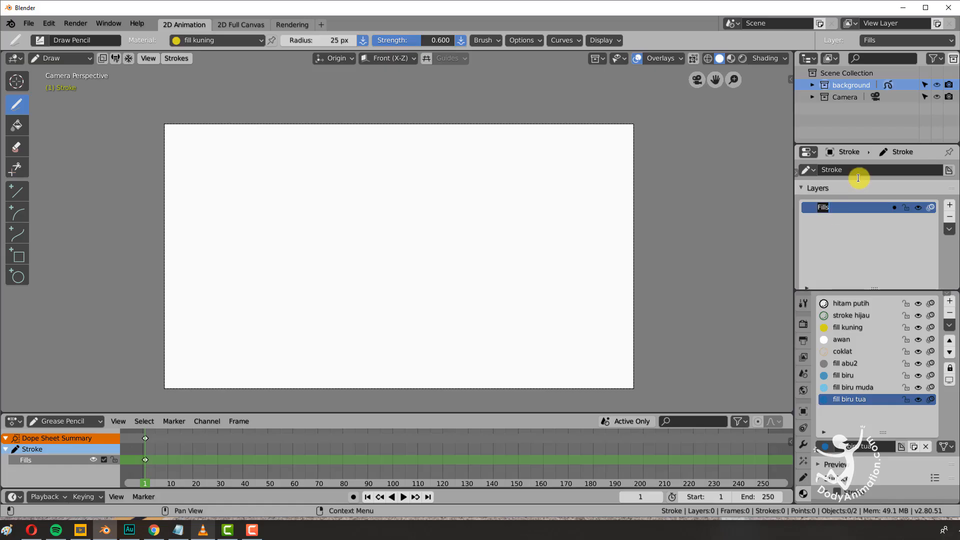
pyautogui.write('backgro')
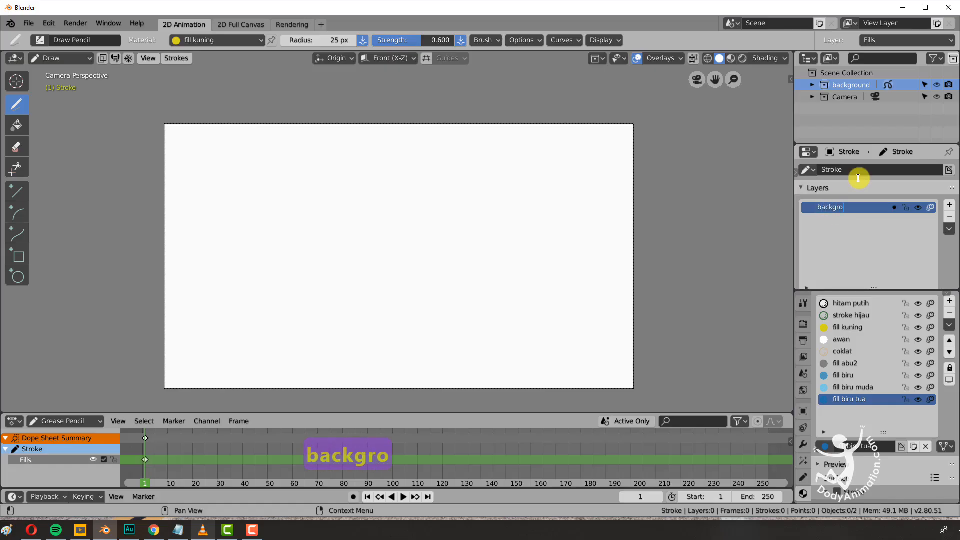
pyautogui.write('und')
pyautogui.press('Return')
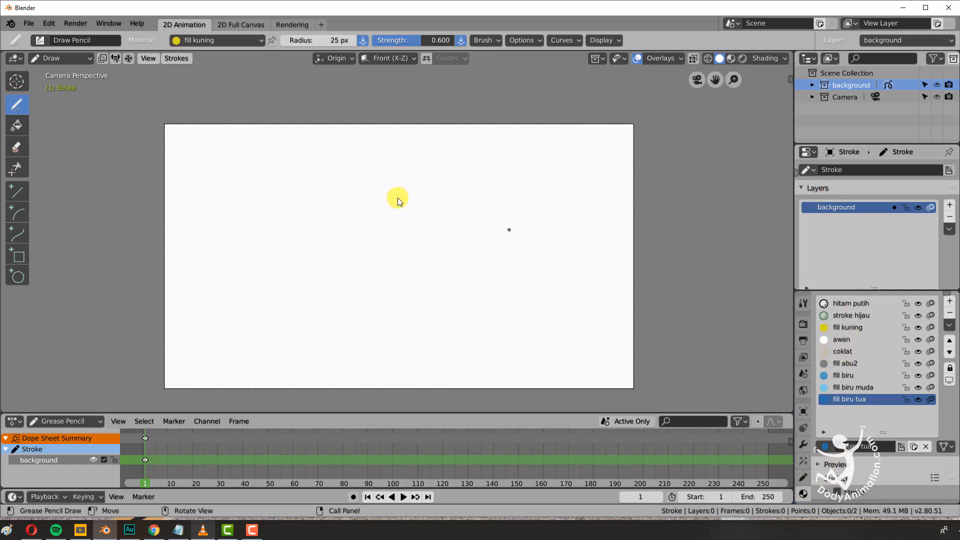
pyautogui.click(68, 60)
pyautogui.scroll(-2, 855, 221)
pyautogui.scroll(2, 854, 222)
pyautogui.click(57, 61)
pyautogui.click(55, 60)
pyautogui.click(60, 60)
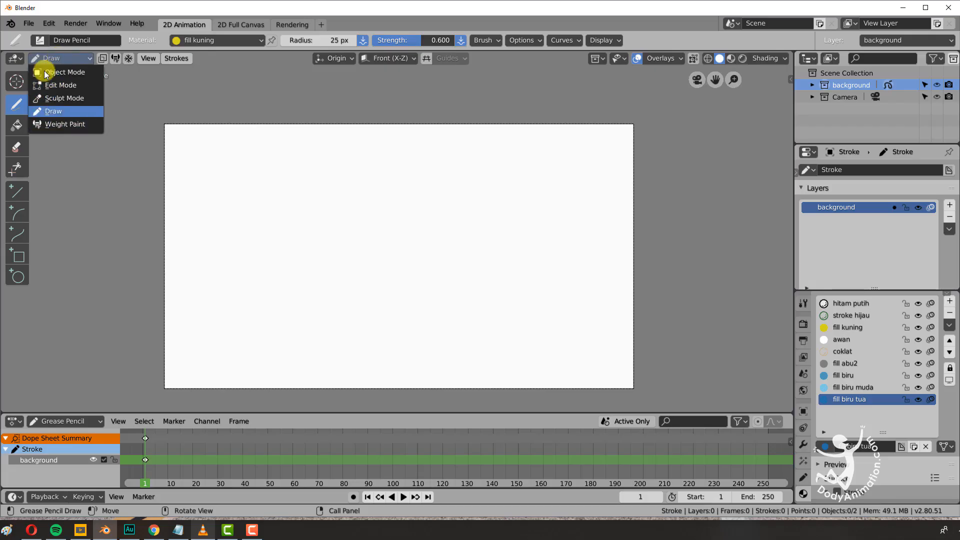
pyautogui.click(61, 58)
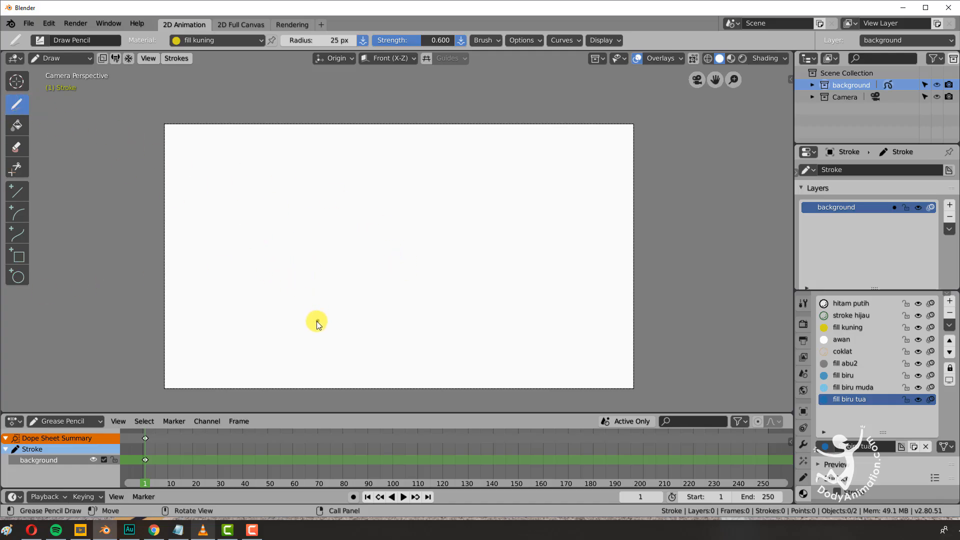
# Step: Switch the active drawing material to stroke hijau
pyautogui.click(210, 41)
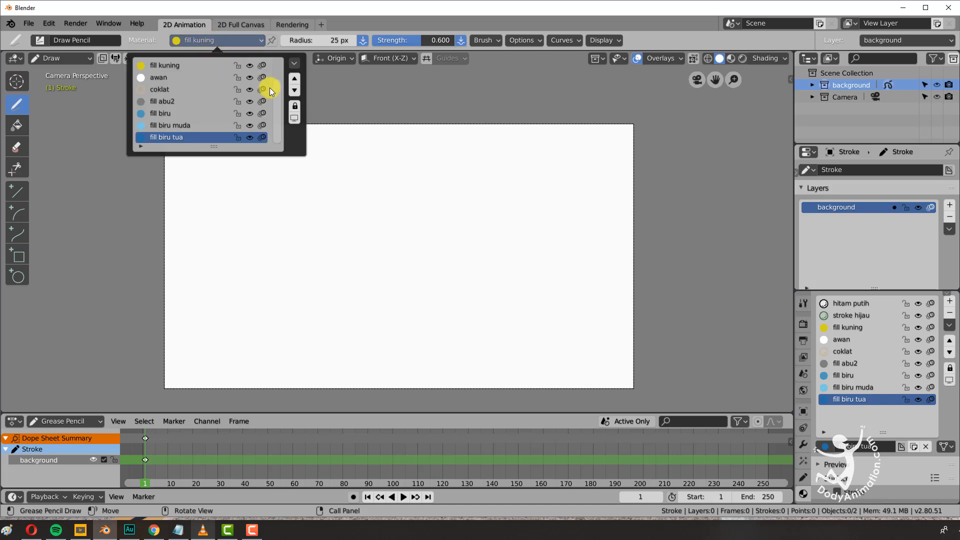
pyautogui.scroll(2, 265, 65)
pyautogui.click(175, 75)
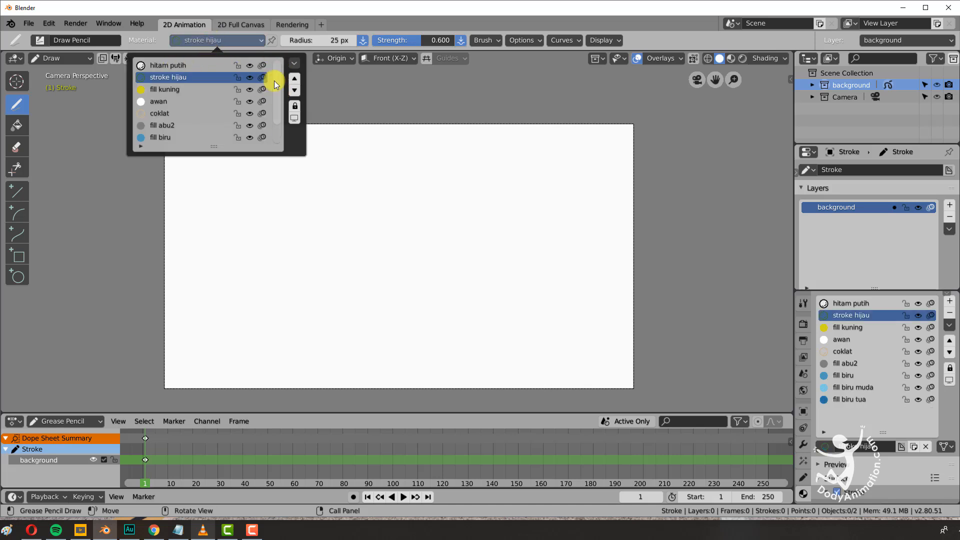
# Step: Add a new material slot and assign the appended pasir material to it
pyautogui.click(950, 305)
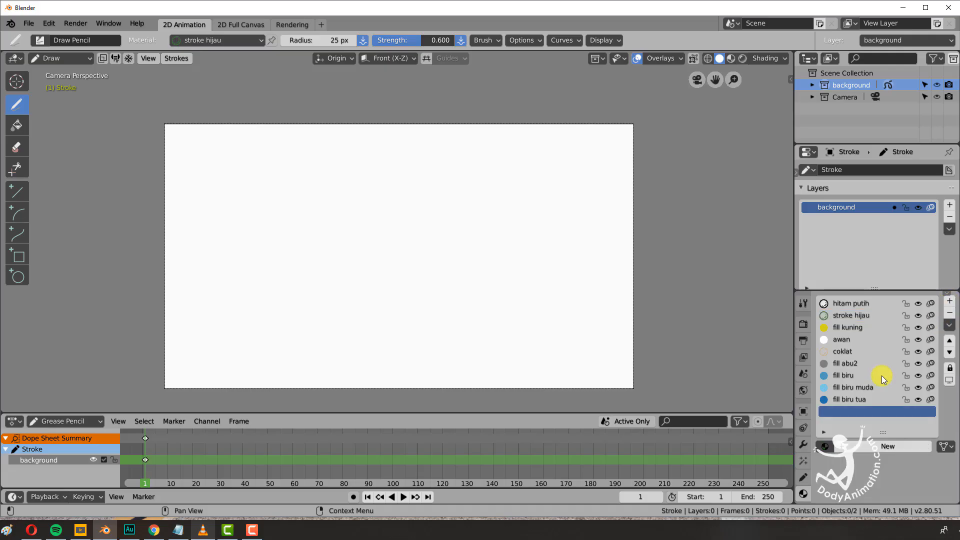
pyautogui.click(825, 446)
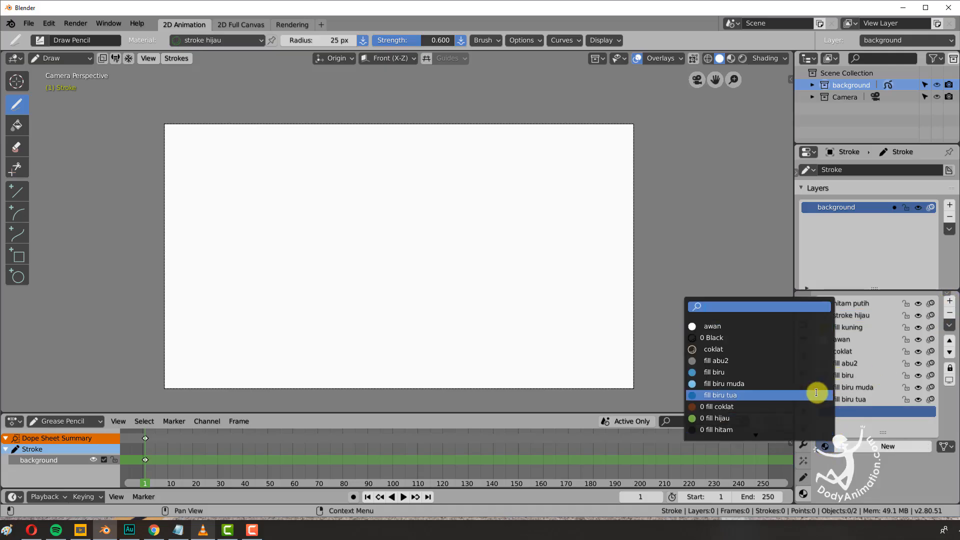
pyautogui.write('p')
pyautogui.click(712, 373)
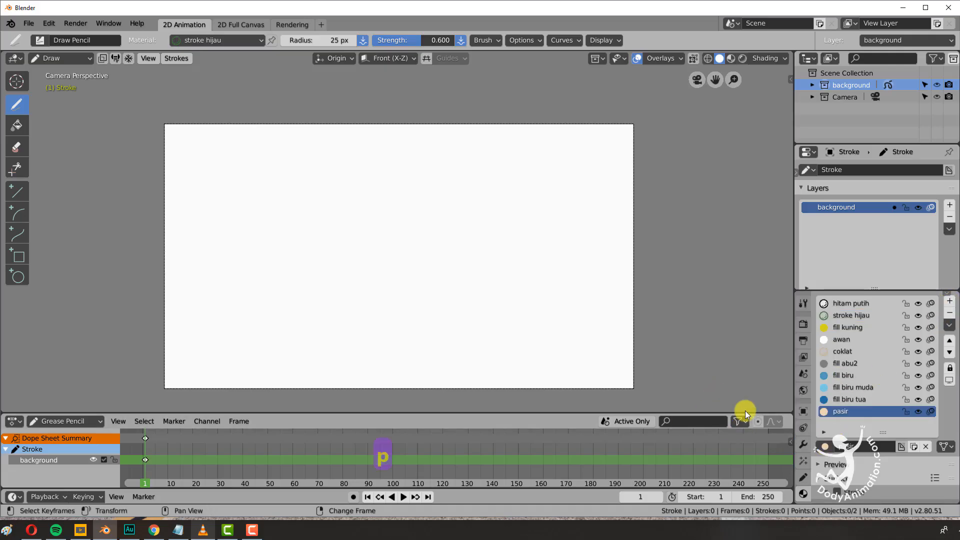
# Step: With the pasir material, draw a freehand sand ground shape across the lower third of the camera frame, extending past its side and bottom edges
pyautogui.click(241, 41)
pyautogui.click(140, 136)
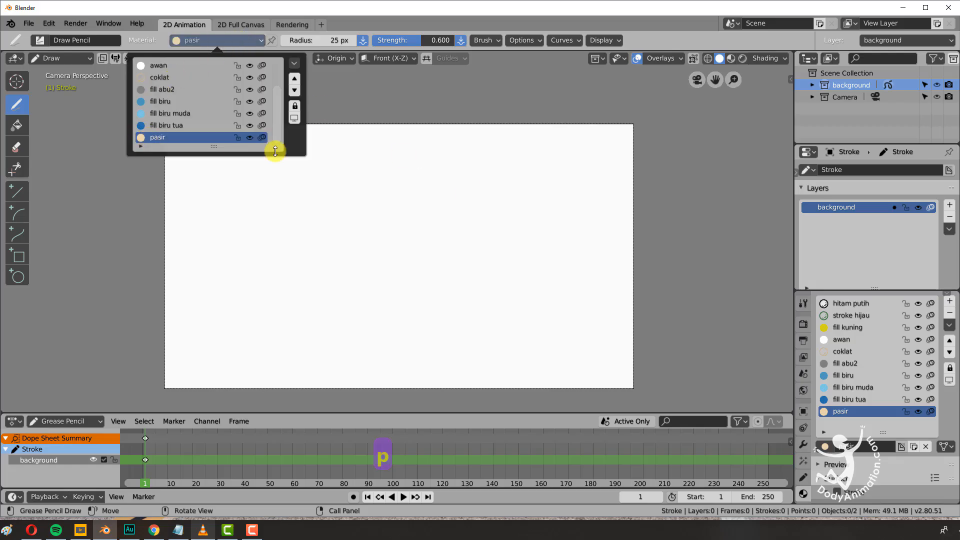
pyautogui.moveTo(158, 308)
pyautogui.mouseDown()
pyautogui.moveTo(306, 302)
pyautogui.moveTo(661, 328)
pyautogui.moveTo(643, 391)
pyautogui.moveTo(370, 398)
pyautogui.moveTo(135, 385)
pyautogui.moveTo(150, 316)
pyautogui.mouseUp()
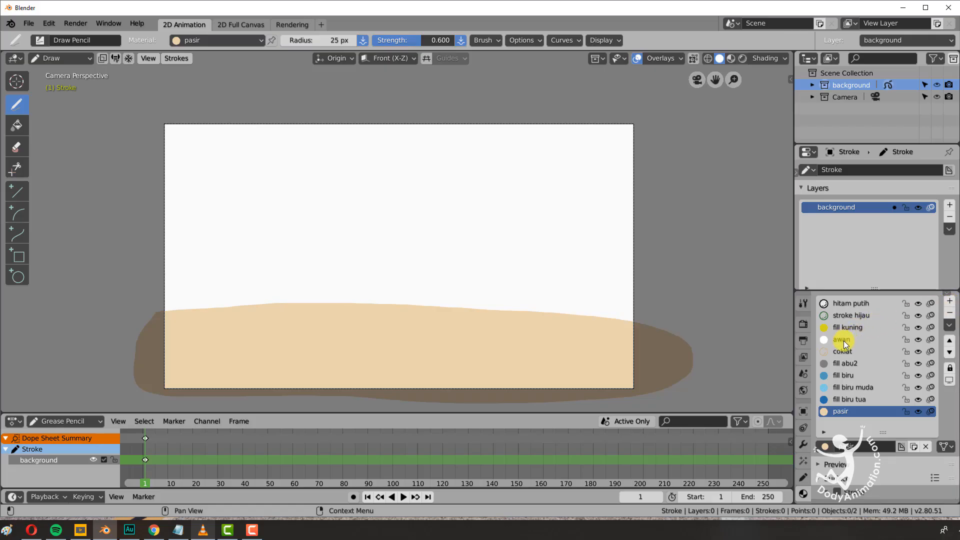
# Step: Add a new material slot and assign the appended langit material to it
pyautogui.click(949, 300)
pyautogui.click(824, 445)
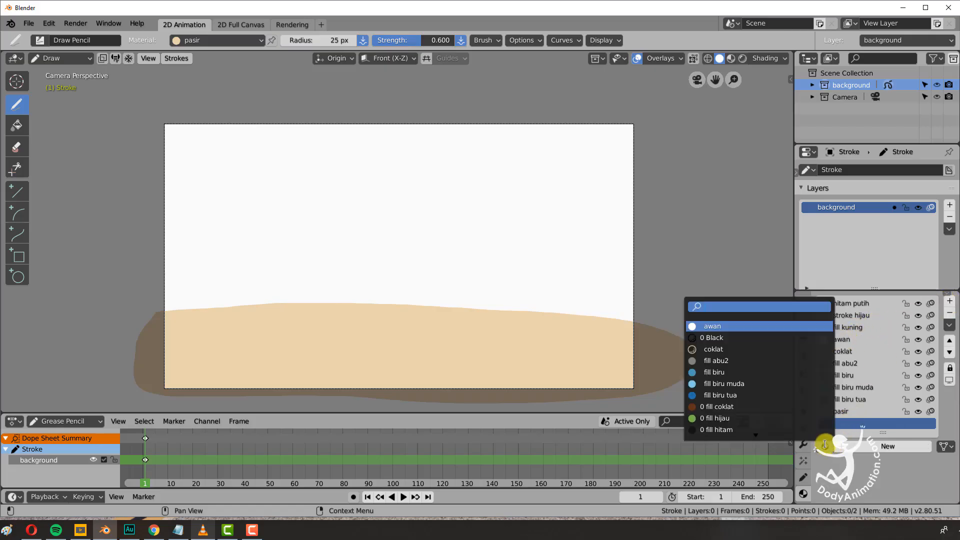
pyautogui.write('la')
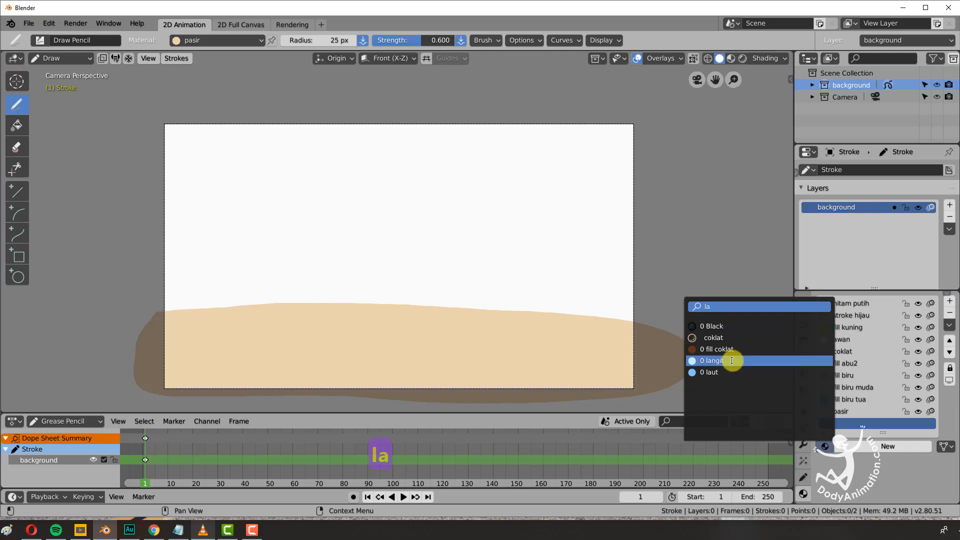
pyautogui.click(714, 360)
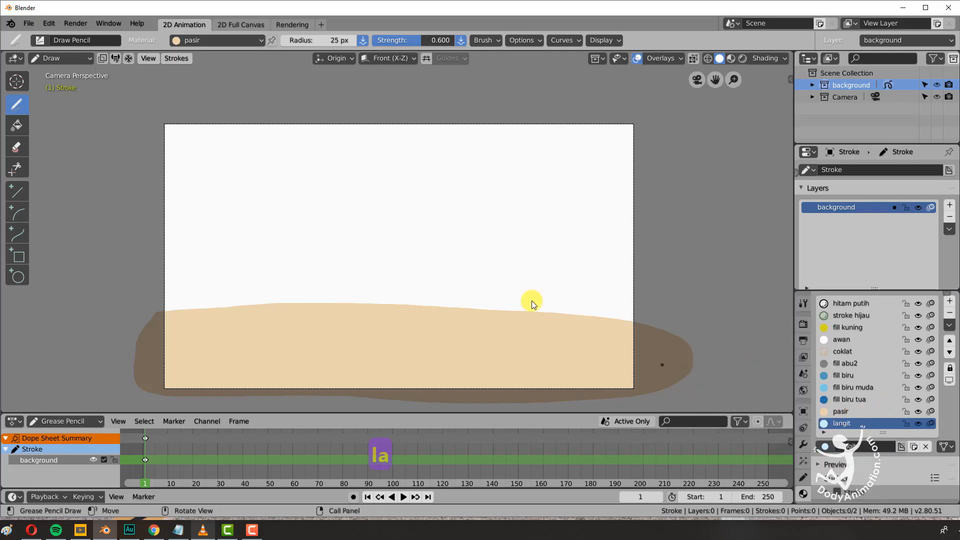
# Step: With the langit material, draw a freehand sky shape filling the camera frame above the sand, extending past the frame edges
pyautogui.click(209, 40)
pyautogui.click(155, 137)
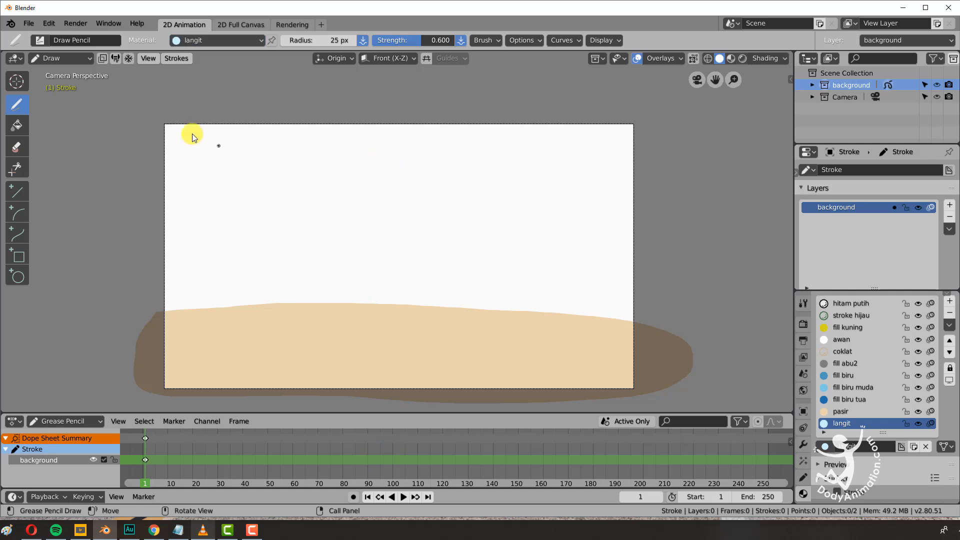
pyautogui.moveTo(178, 104)
pyautogui.mouseDown()
pyautogui.moveTo(514, 92)
pyautogui.moveTo(681, 152)
pyautogui.moveTo(634, 307)
pyautogui.moveTo(396, 353)
pyautogui.moveTo(112, 290)
pyautogui.moveTo(145, 123)
pyautogui.mouseUp()
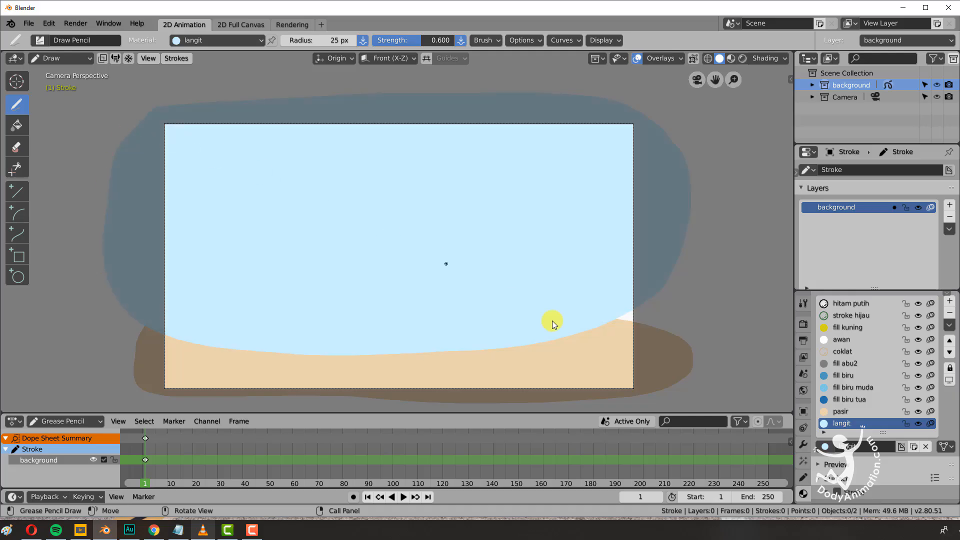
pyautogui.moveTo(559, 335)
pyautogui.mouseDown()
pyautogui.moveTo(645, 347)
pyautogui.moveTo(349, 305)
pyautogui.mouseUp()
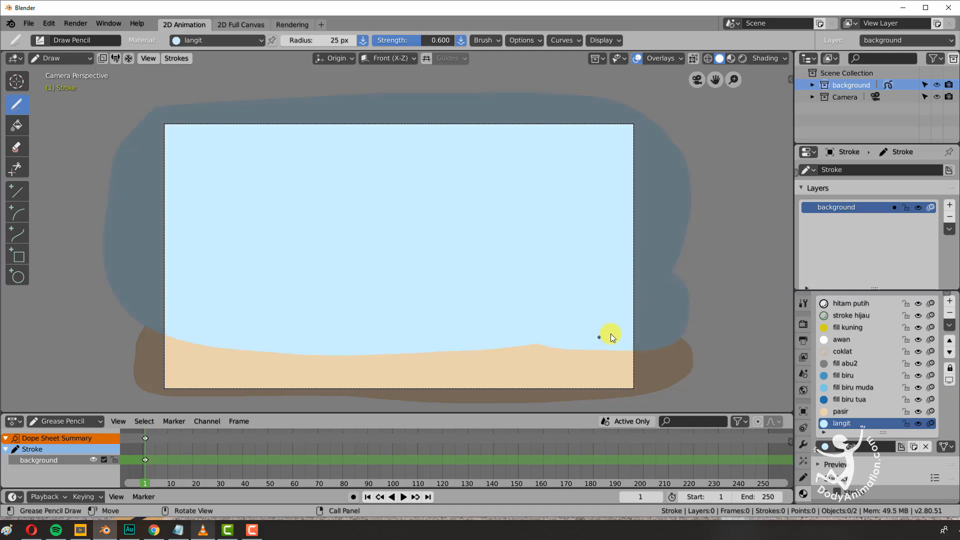
pyautogui.moveTo(611, 334)
pyautogui.mouseDown()
pyautogui.moveTo(461, 354)
pyautogui.moveTo(333, 319)
pyautogui.mouseUp()
# Step: With the pasir material, redraw the sand ground over the sky's lower part, extending past both sides of the camera frame
pyautogui.click(237, 40)
pyautogui.click(187, 140)
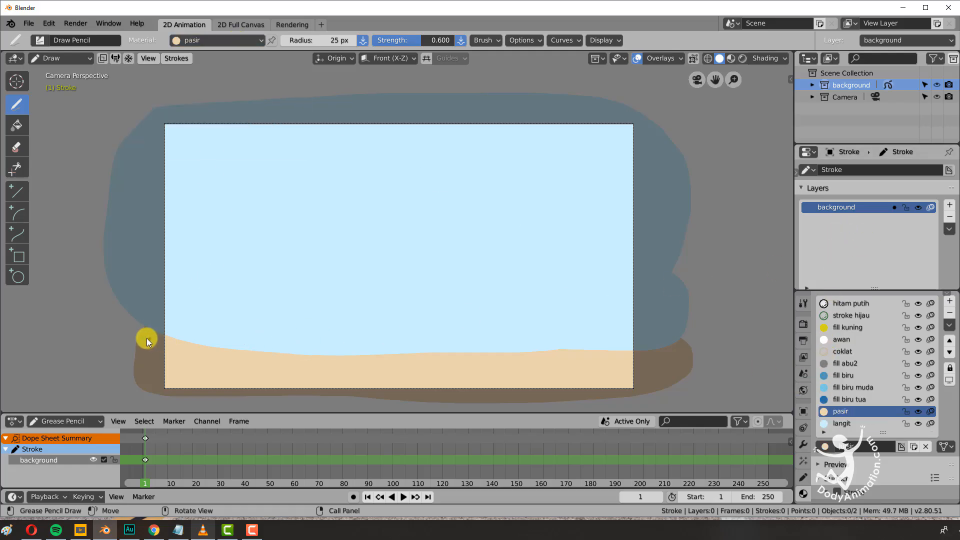
pyautogui.moveTo(146, 338)
pyautogui.mouseDown()
pyautogui.moveTo(217, 308)
pyautogui.moveTo(533, 294)
pyautogui.moveTo(698, 349)
pyautogui.moveTo(302, 388)
pyautogui.mouseUp()
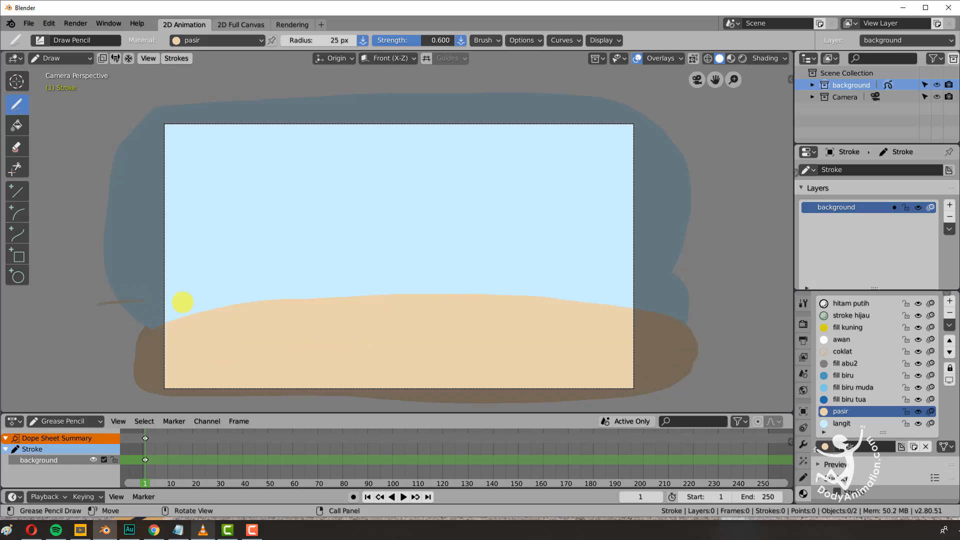
pyautogui.moveTo(183, 301)
pyautogui.mouseDown()
pyautogui.moveTo(120, 364)
pyautogui.moveTo(131, 370)
pyautogui.mouseUp()
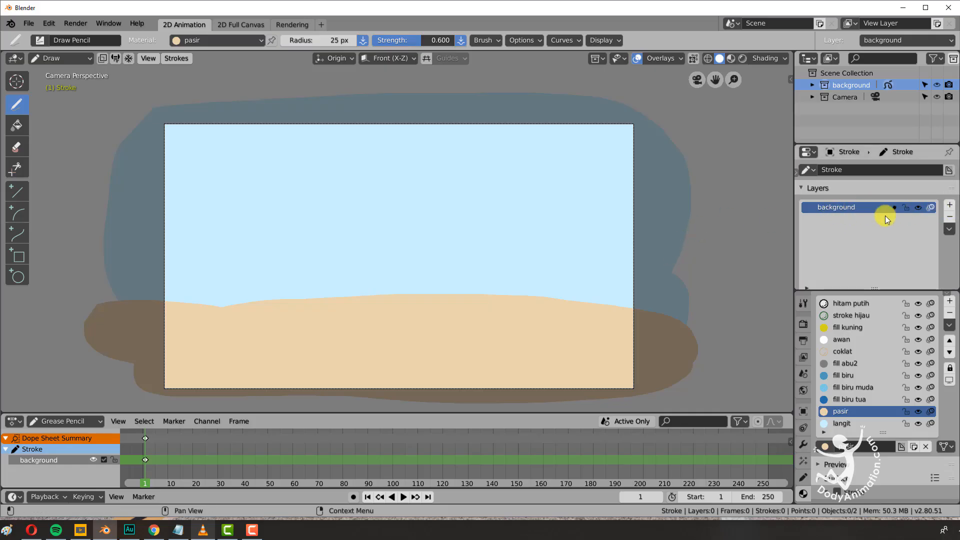
# Step: Add a new layer above the background layer and name it awan
pyautogui.click(949, 205)
pyautogui.doubleClick(842, 208)
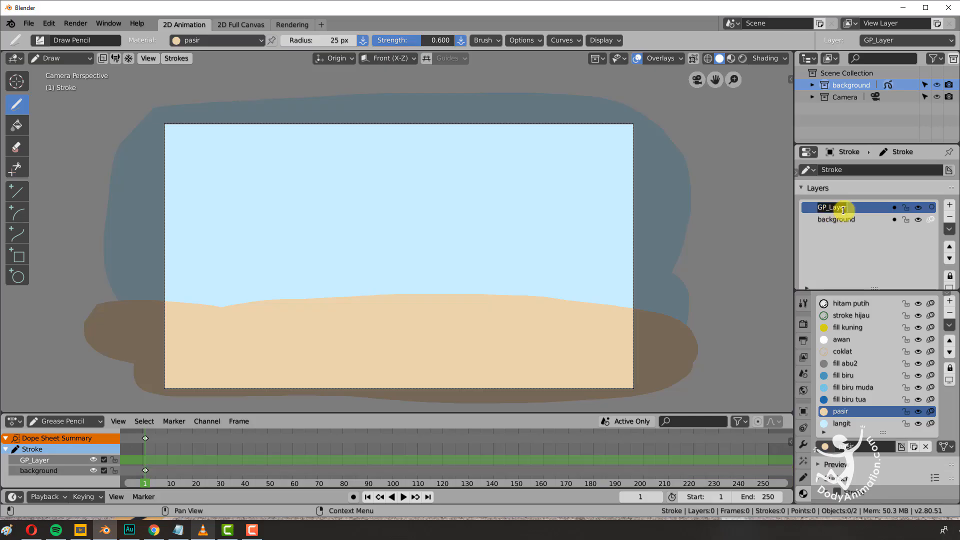
pyautogui.write('awan')
pyautogui.press('Return')
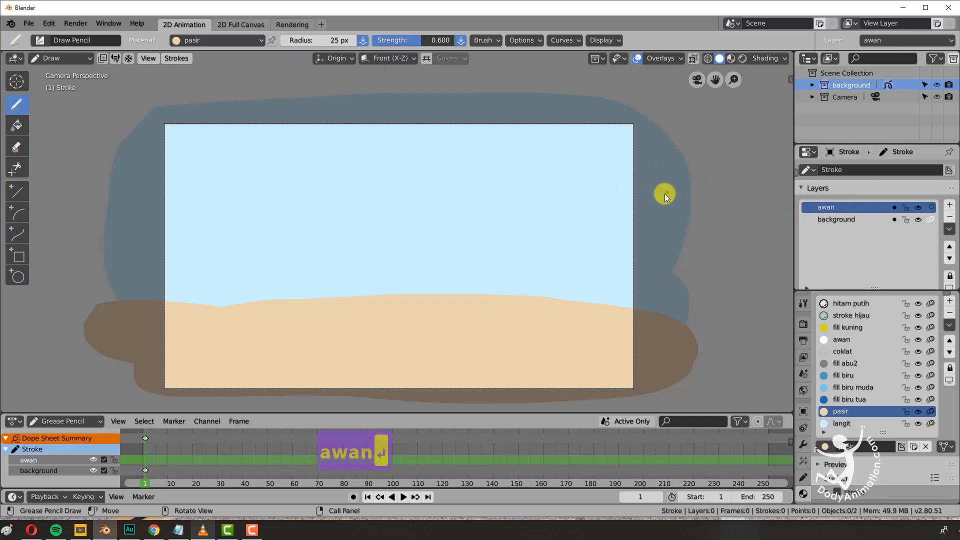
# Step: With the awan material, draw two freehand puffy clouds in the sky, one on each side of the camera frame
pyautogui.click(821, 339)
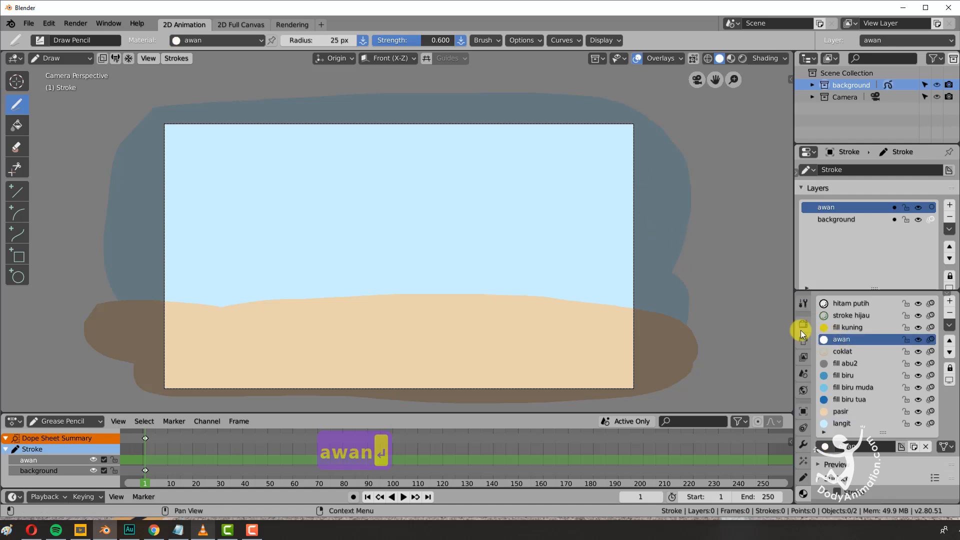
pyautogui.click(216, 40)
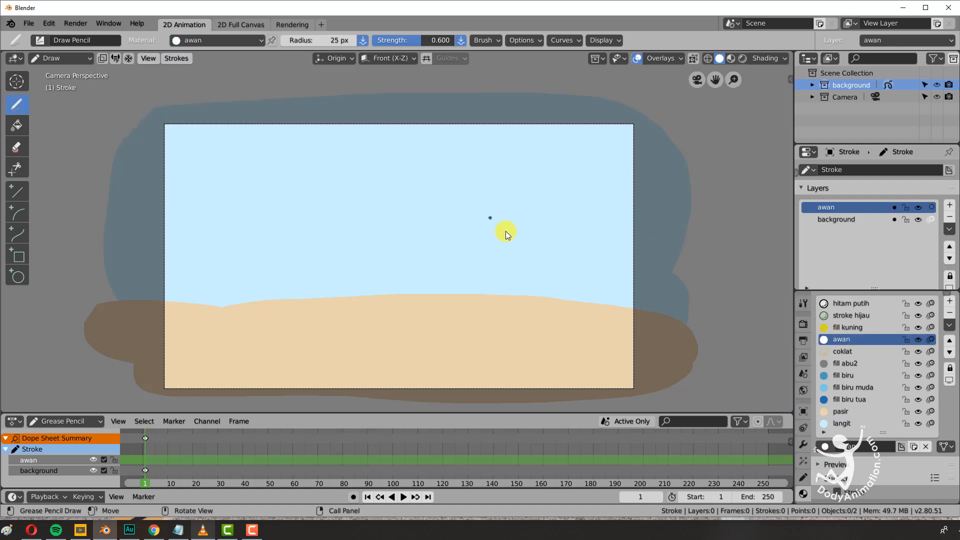
pyautogui.moveTo(506, 199)
pyautogui.mouseDown()
pyautogui.moveTo(553, 150)
pyautogui.moveTo(594, 189)
pyautogui.moveTo(531, 207)
pyautogui.moveTo(501, 193)
pyautogui.mouseUp()
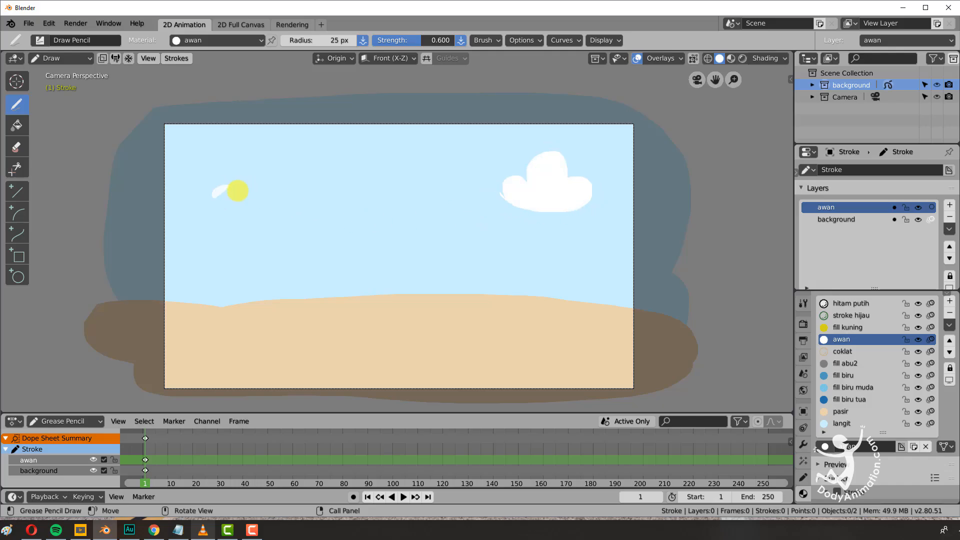
pyautogui.moveTo(237, 191)
pyautogui.mouseDown()
pyautogui.moveTo(274, 183)
pyautogui.moveTo(273, 207)
pyautogui.moveTo(213, 200)
pyautogui.mouseUp()
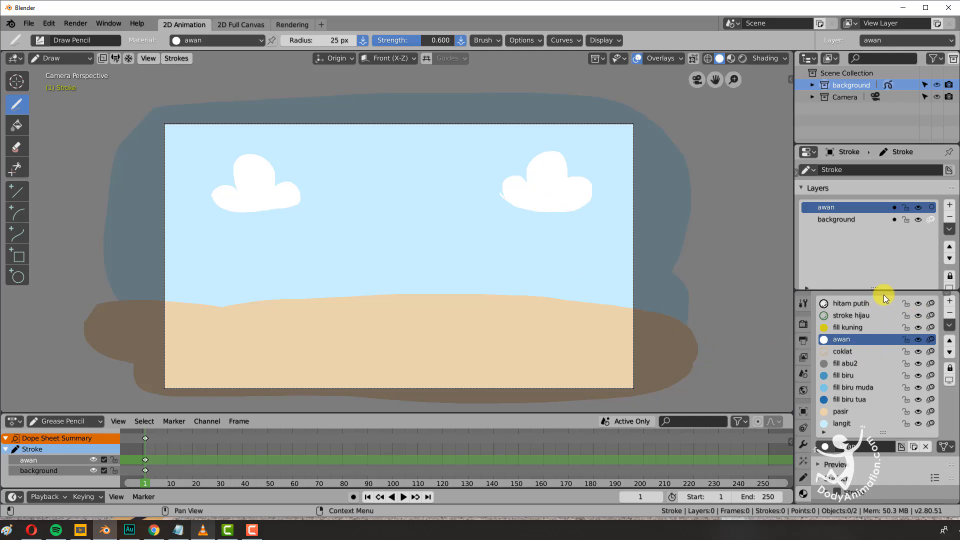
# Step: Add a new layer above the awan layer and name it pohon
pyautogui.click(950, 205)
pyautogui.doubleClick(855, 205)
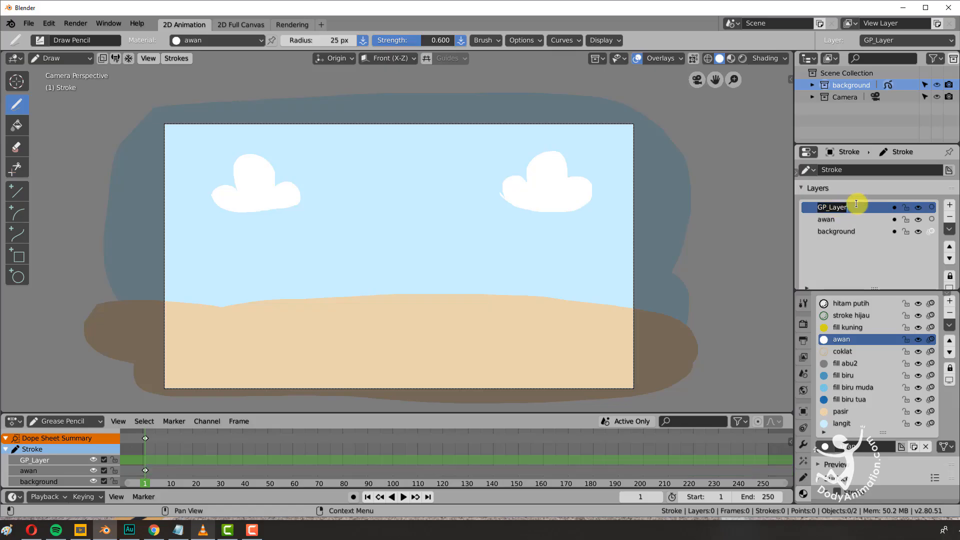
pyautogui.write('pohon')
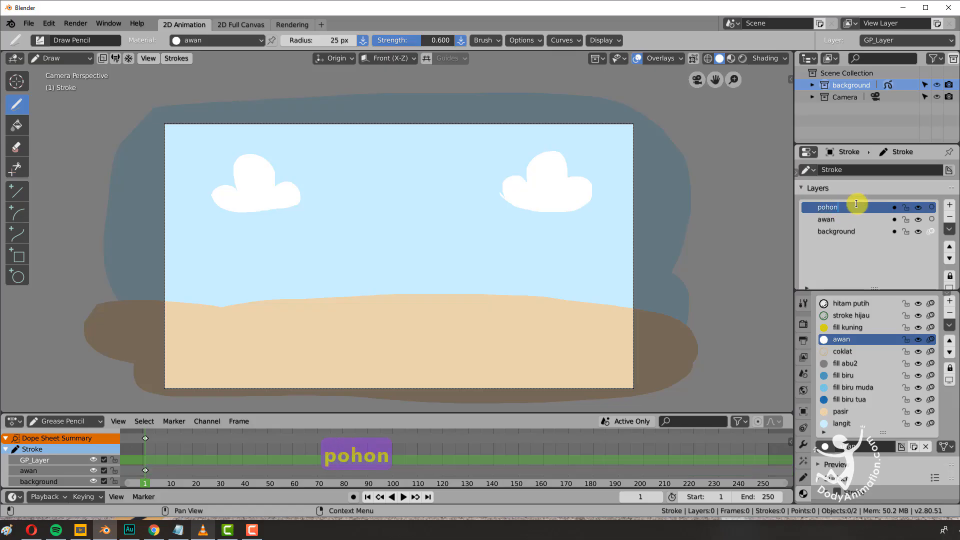
pyautogui.press('Return')
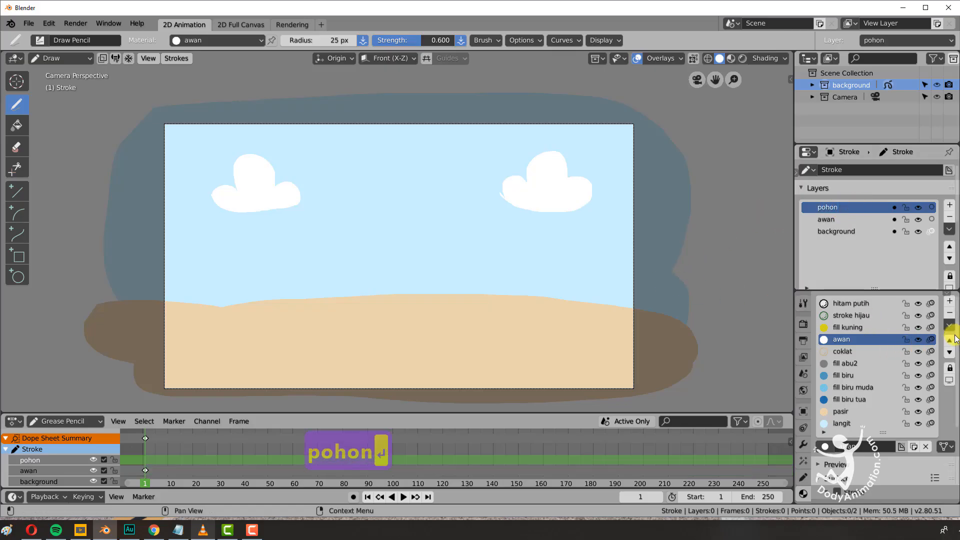
# Step: Add a new material slot and assign the appended fill hijau material to it
pyautogui.click(949, 300)
pyautogui.click(825, 446)
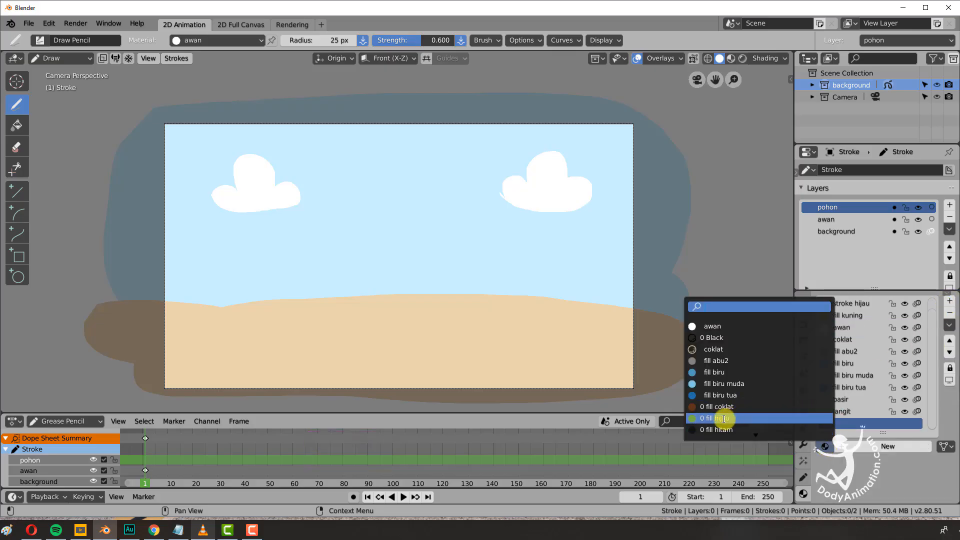
pyautogui.write('po')
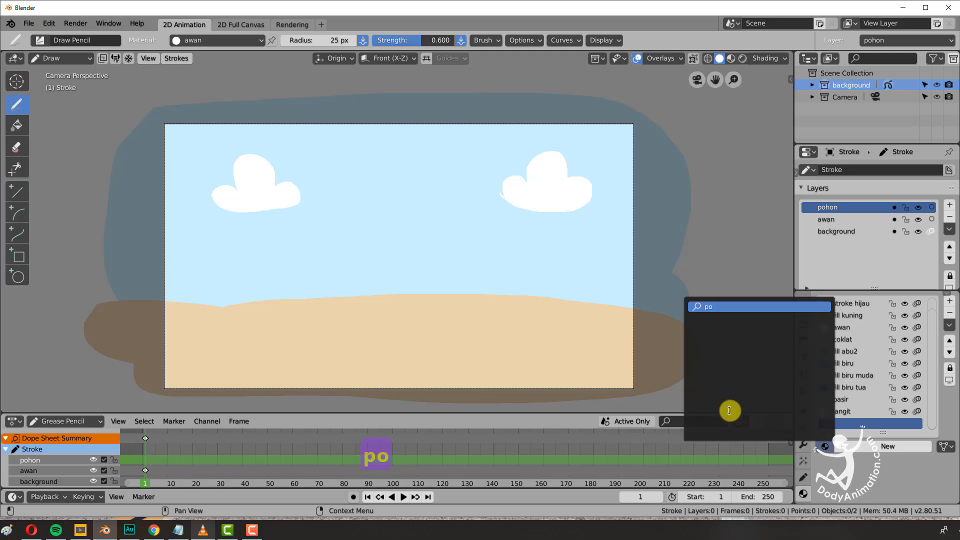
pyautogui.press('BackSpace')
pyautogui.press('BackSpace')
pyautogui.write('hi')
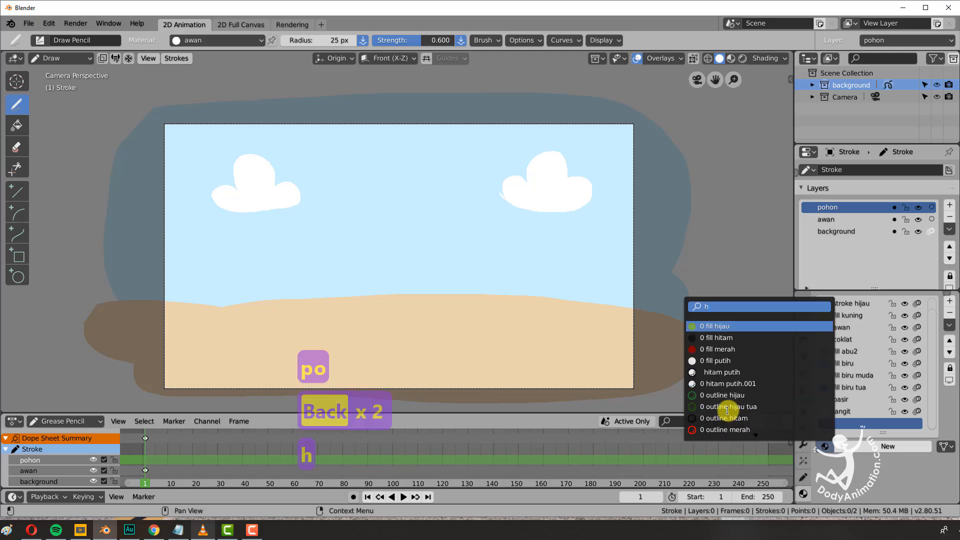
pyautogui.click(710, 326)
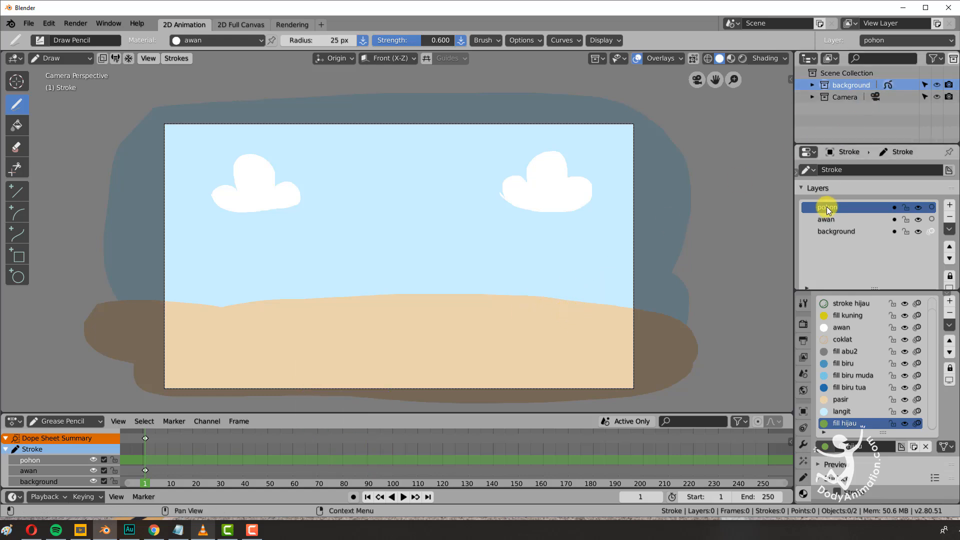
# Step: With the fill hijau material, draw a palm tree with a trunk and four leaves standing on the right side of the sand
pyautogui.moveTo(570, 315)
pyautogui.mouseDown()
pyautogui.moveTo(573, 250)
pyautogui.moveTo(602, 240)
pyautogui.moveTo(601, 231)
pyautogui.mouseUp()
pyautogui.hotkey('ctrl', 'z')
pyautogui.click(232, 40)
pyautogui.click(158, 133)
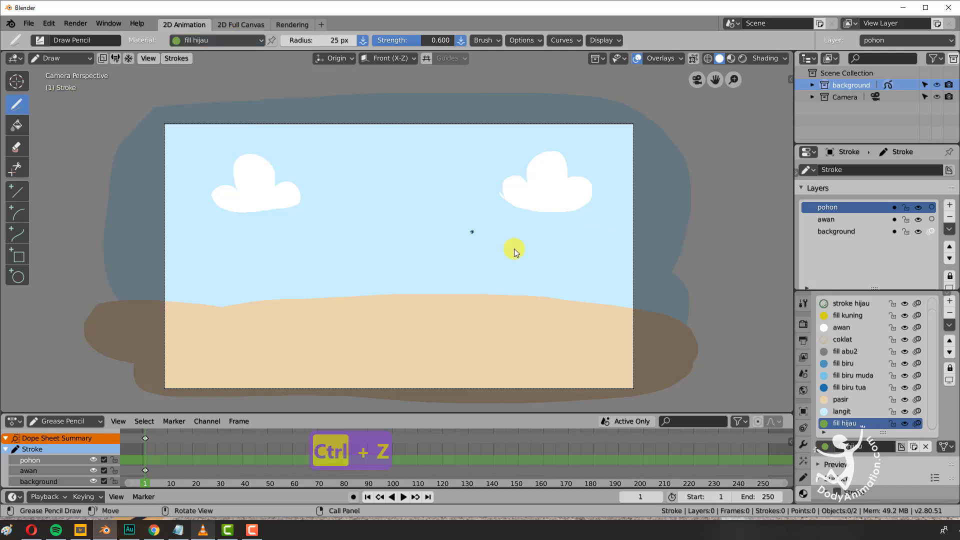
pyautogui.moveTo(568, 269)
pyautogui.mouseDown()
pyautogui.moveTo(591, 249)
pyautogui.moveTo(579, 331)
pyautogui.moveTo(557, 320)
pyautogui.moveTo(559, 328)
pyautogui.mouseUp()
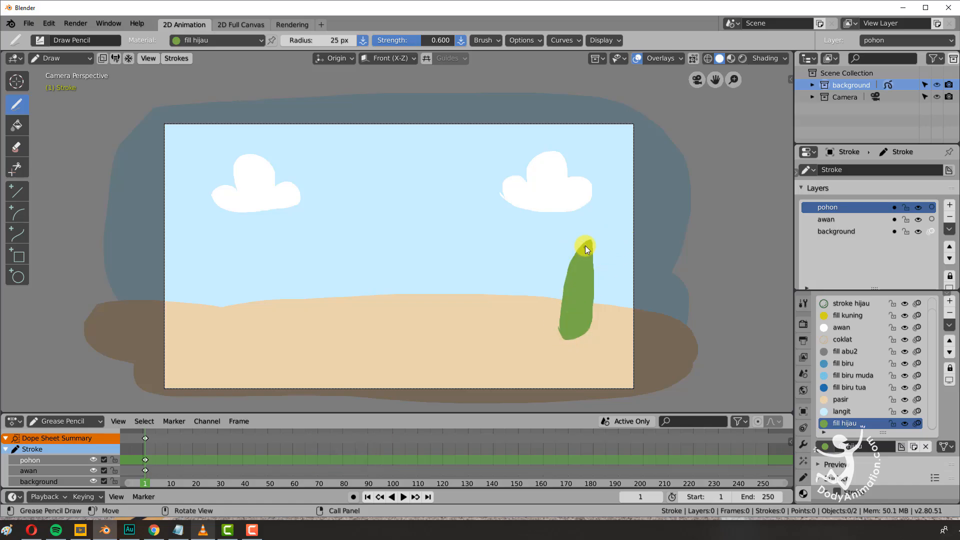
pyautogui.moveTo(588, 244)
pyautogui.mouseDown()
pyautogui.moveTo(540, 238)
pyautogui.moveTo(594, 244)
pyautogui.moveTo(582, 249)
pyautogui.moveTo(658, 232)
pyautogui.moveTo(625, 265)
pyautogui.moveTo(600, 236)
pyautogui.mouseUp()
pyautogui.hotkey('ctrl', 'z')
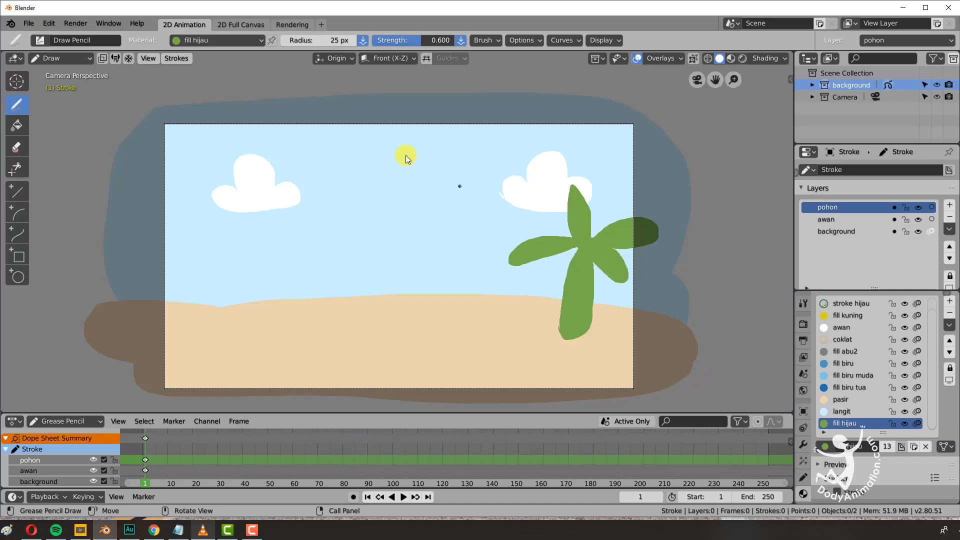
# Step: Switch the drawing material to stroke hijau and undo a trial stroke on the palm's left leaf
pyautogui.click(257, 39)
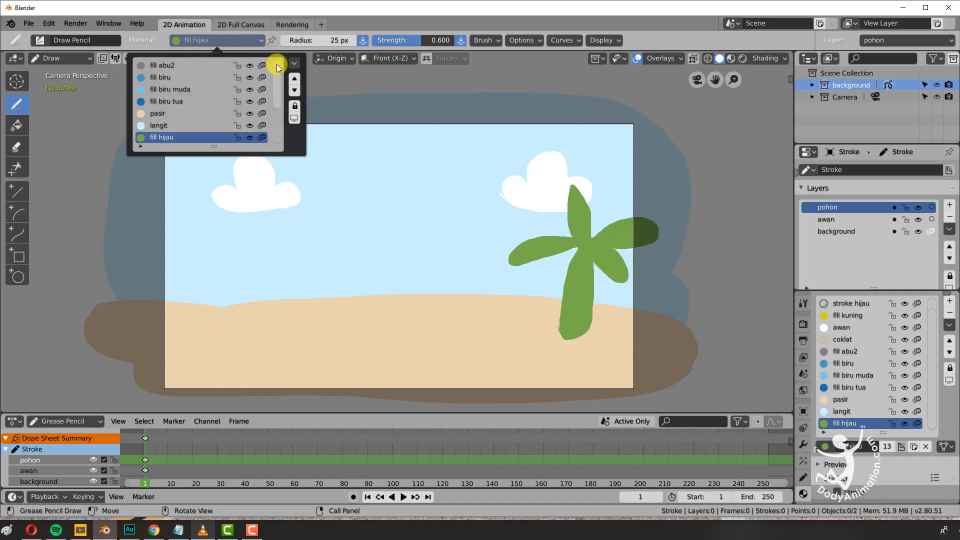
pyautogui.scroll(5, 277, 64)
pyautogui.click(175, 77)
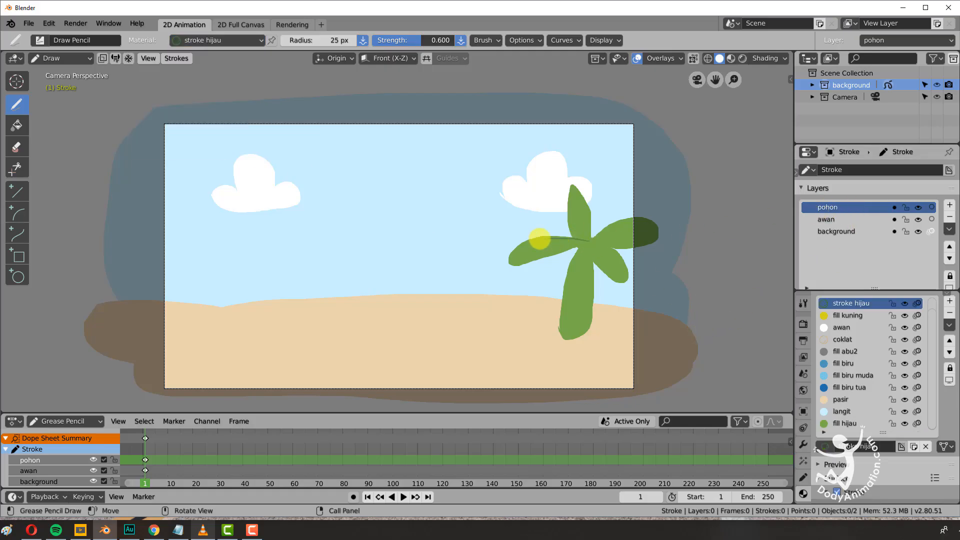
pyautogui.hotkey('ctrl', 'z')
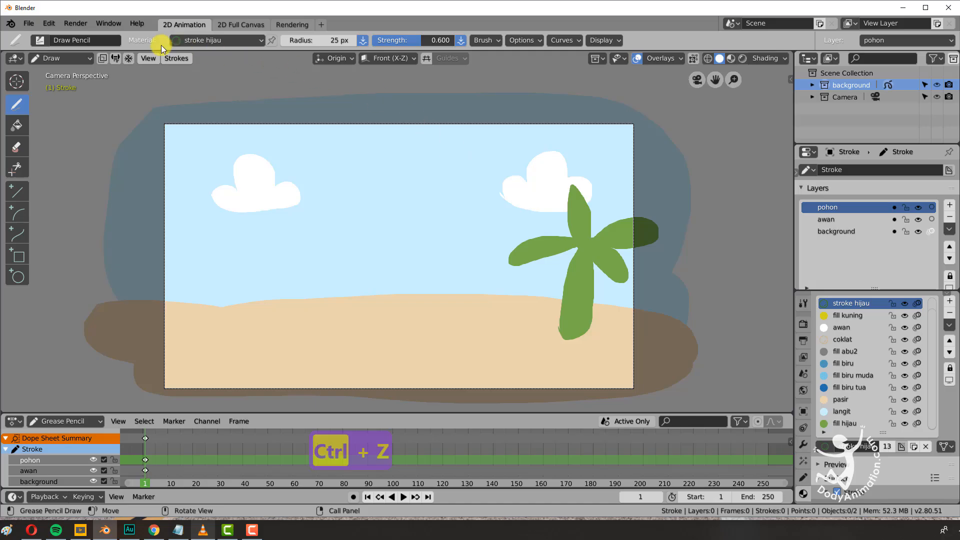
# Step: Change the drawing brush to Draw Ink
pyautogui.click(39, 41)
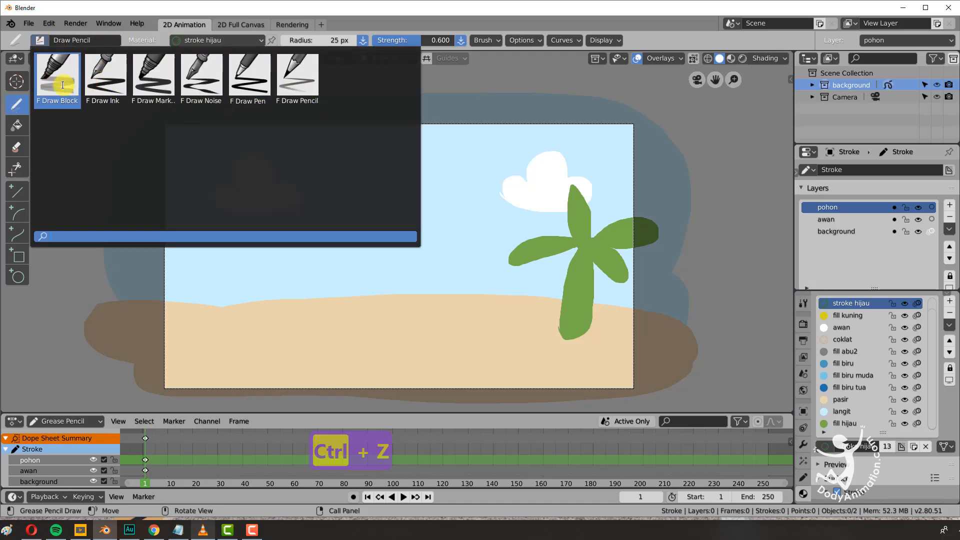
pyautogui.click(43, 42)
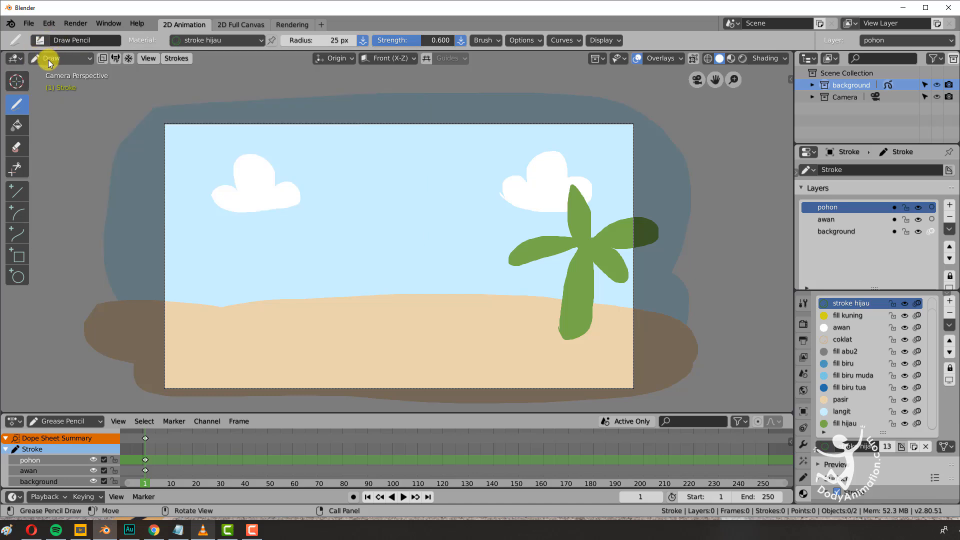
pyautogui.click(38, 41)
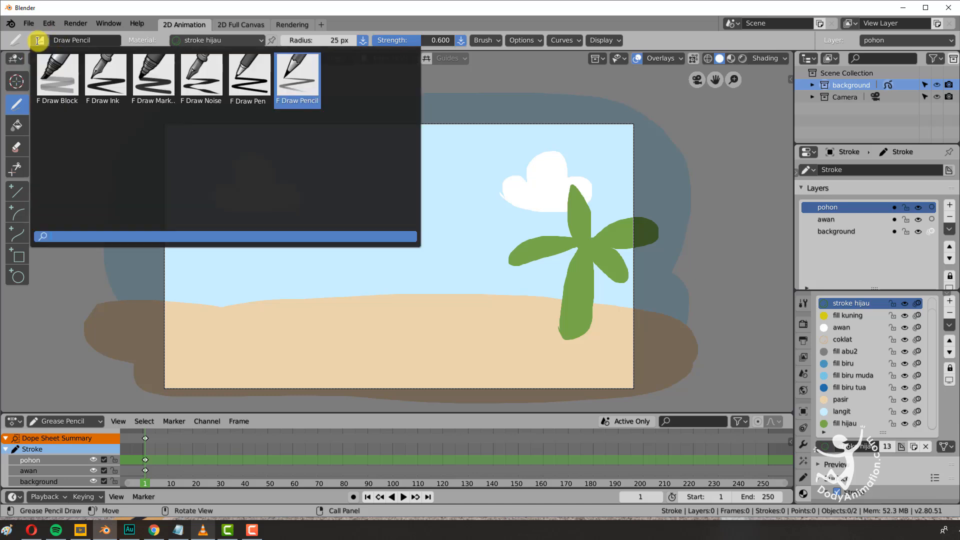
pyautogui.click(103, 79)
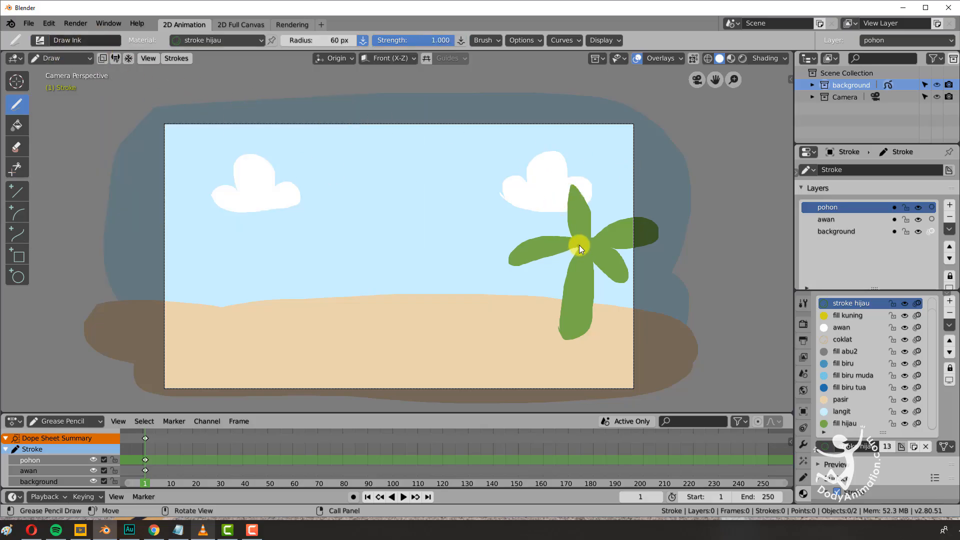
# Step: Try freehand Draw Ink strokes on the palm's left leaf and in the open sky, undoing each one
pyautogui.moveTo(586, 243); pyautogui.dragTo(510, 247)
pyautogui.hotkey('ctrl', 'z')
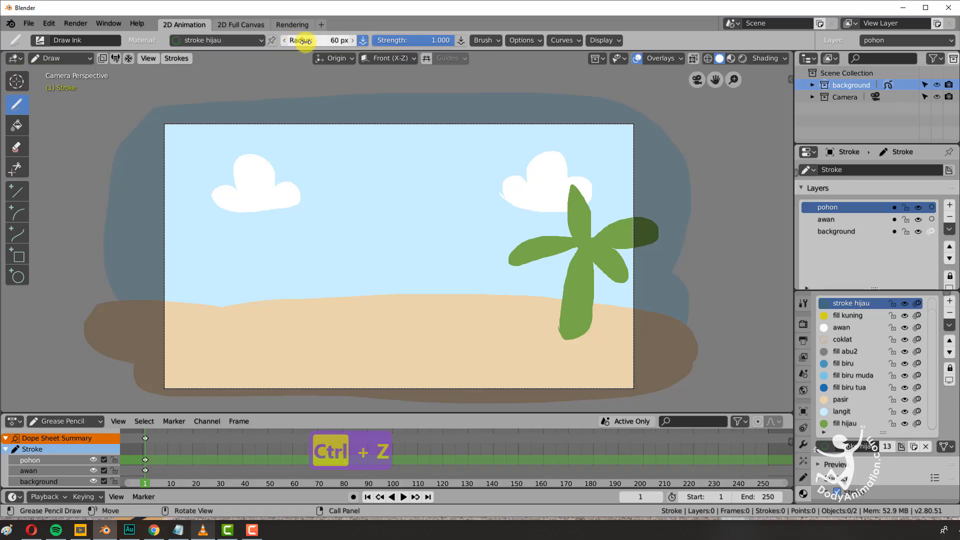
pyautogui.click(362, 41)
pyautogui.moveTo(474, 218); pyautogui.dragTo(435, 228)
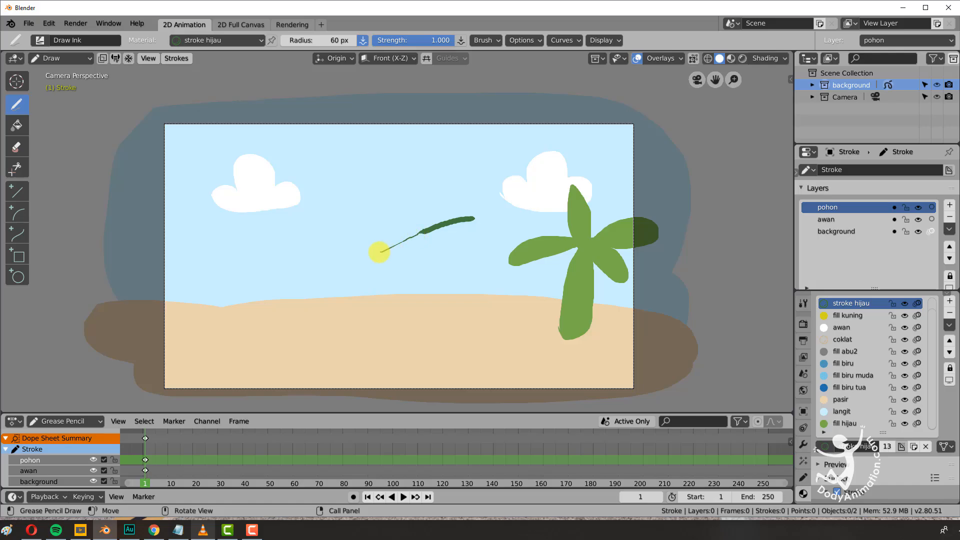
pyautogui.hotkey('ctrl', 'z')
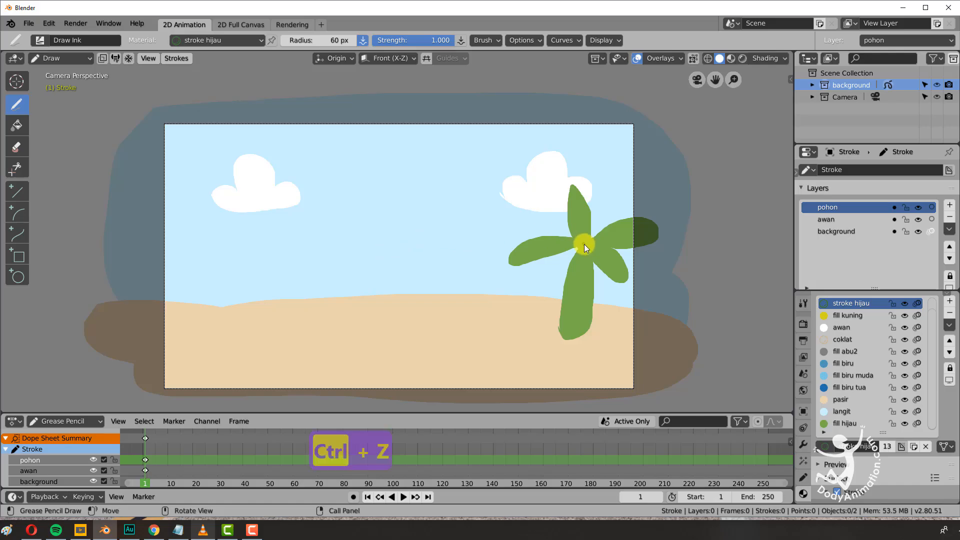
# Step: Draw dark green Draw Ink strokes along the edges of the palm's left, upper and right leaves, undoing unsatisfactory attempts
pyautogui.moveTo(585, 246); pyautogui.dragTo(519, 245)
pyautogui.hotkey('ctrl', 'z')
pyautogui.moveTo(581, 241)
pyautogui.mouseDown()
pyautogui.moveTo(533, 239)
pyautogui.moveTo(502, 263)
pyautogui.mouseUp()
pyautogui.moveTo(584, 243); pyautogui.dragTo(568, 188)
pyautogui.hotkey('ctrl', 'z')
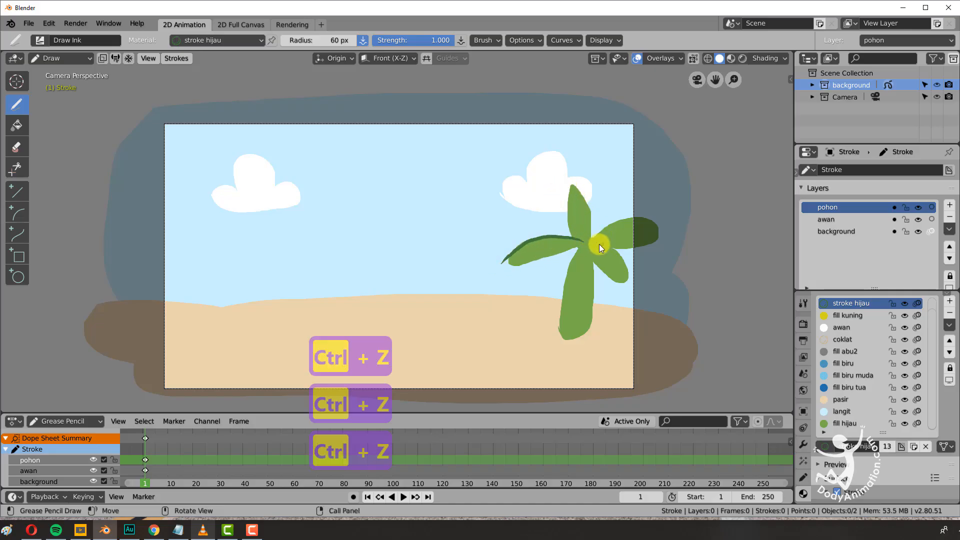
pyautogui.moveTo(591, 235)
pyautogui.mouseDown()
pyautogui.moveTo(574, 185)
pyautogui.moveTo(640, 220)
pyautogui.mouseUp()
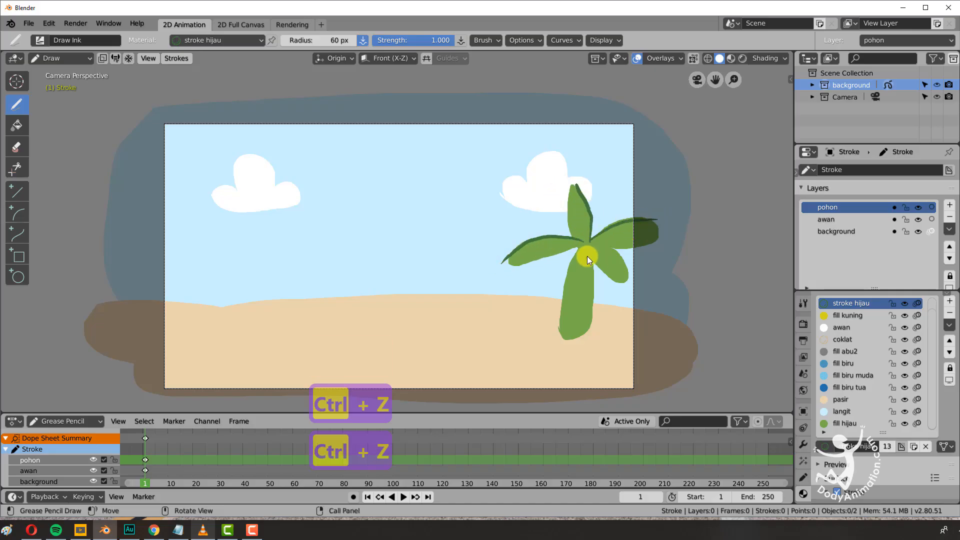
# Step: Outline the palm's lower-right leaf, then add ring lines across the trunk and short vein strokes on the leaves
pyautogui.moveTo(582, 244); pyautogui.dragTo(625, 266)
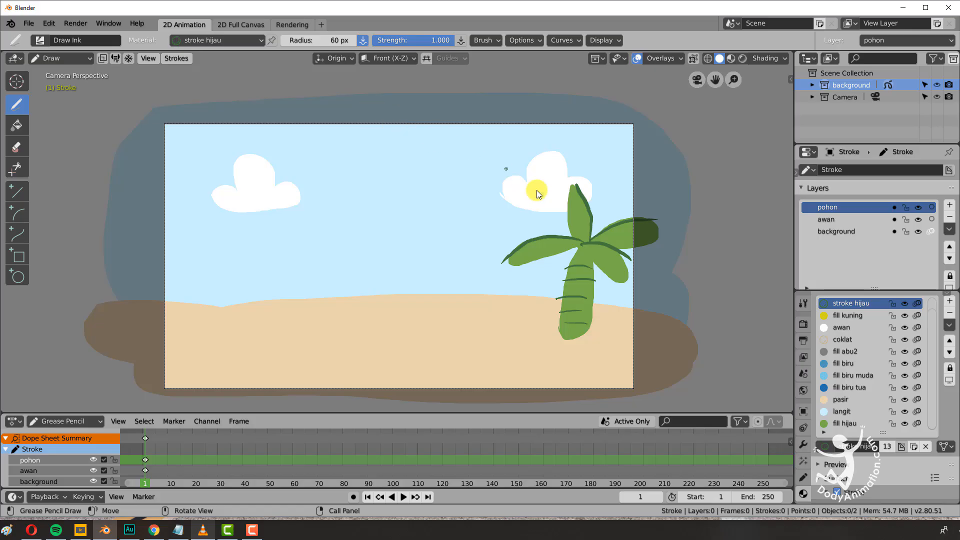
pyautogui.moveTo(522, 249); pyautogui.dragTo(537, 256)
pyautogui.moveTo(539, 244); pyautogui.dragTo(555, 250)
pyautogui.moveTo(631, 225)
pyautogui.mouseDown()
pyautogui.moveTo(638, 239)
pyautogui.moveTo(651, 236)
pyautogui.mouseUp()
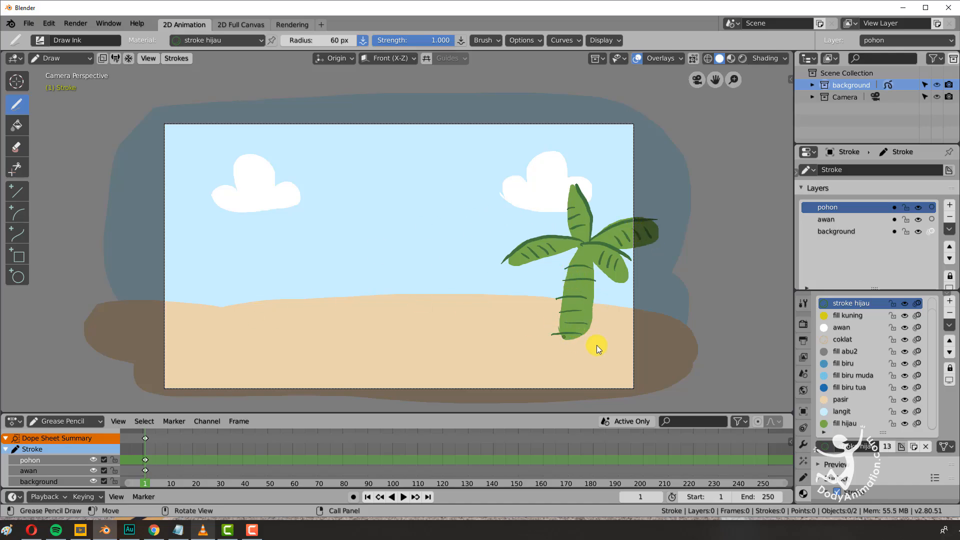
# Step: In Edit Mode, lock the awan and background layers and select all strokes of the pohon layer
pyautogui.click(82, 58)
pyautogui.click(64, 78)
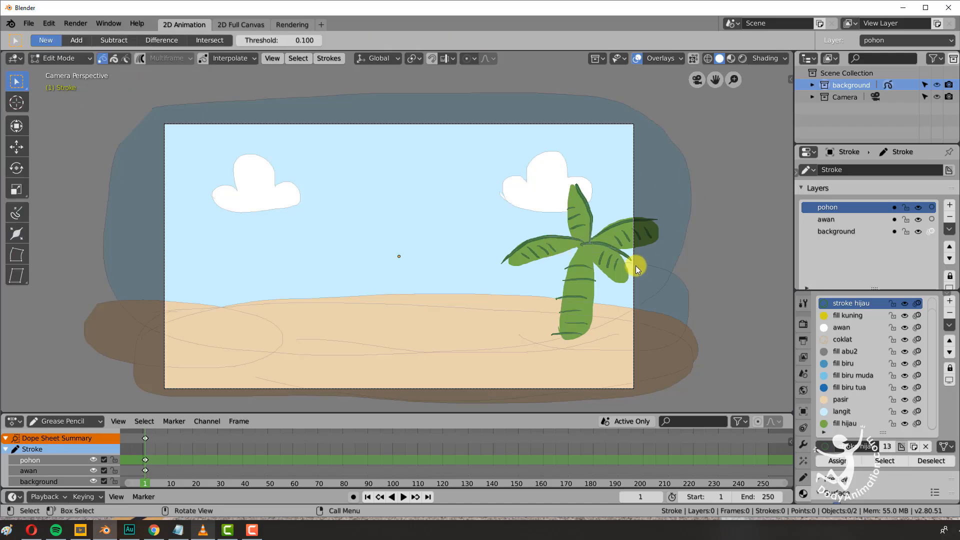
pyautogui.press('a')
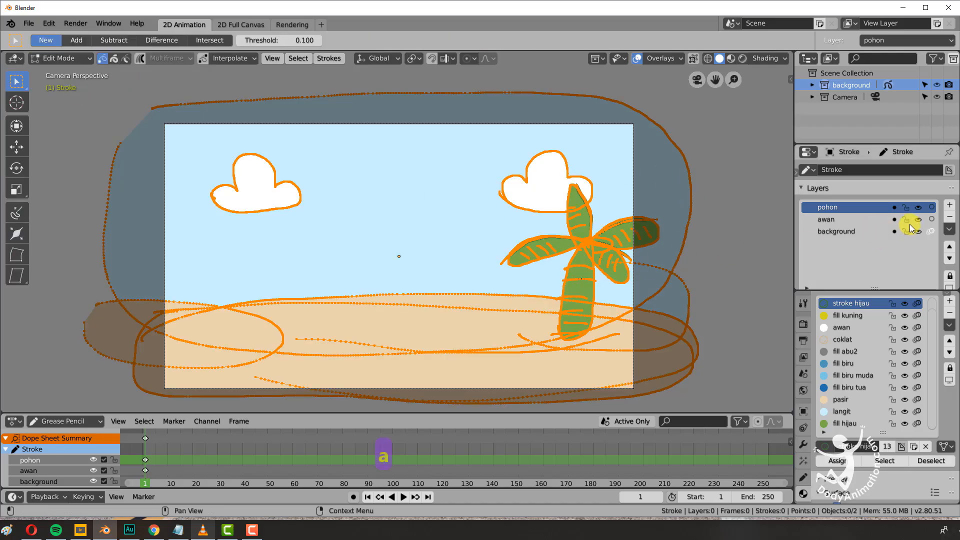
pyautogui.moveTo(913, 220); pyautogui.dragTo(905, 231)
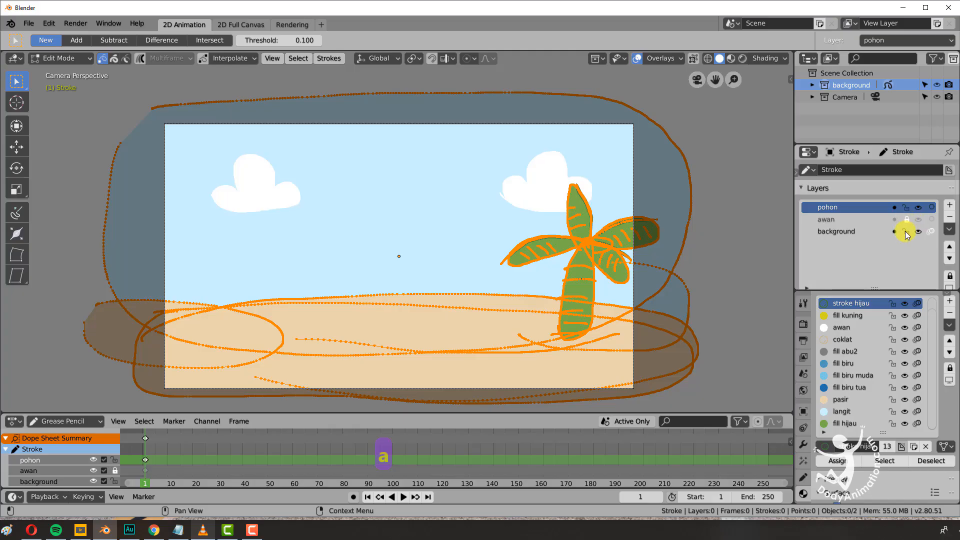
pyautogui.click(565, 271)
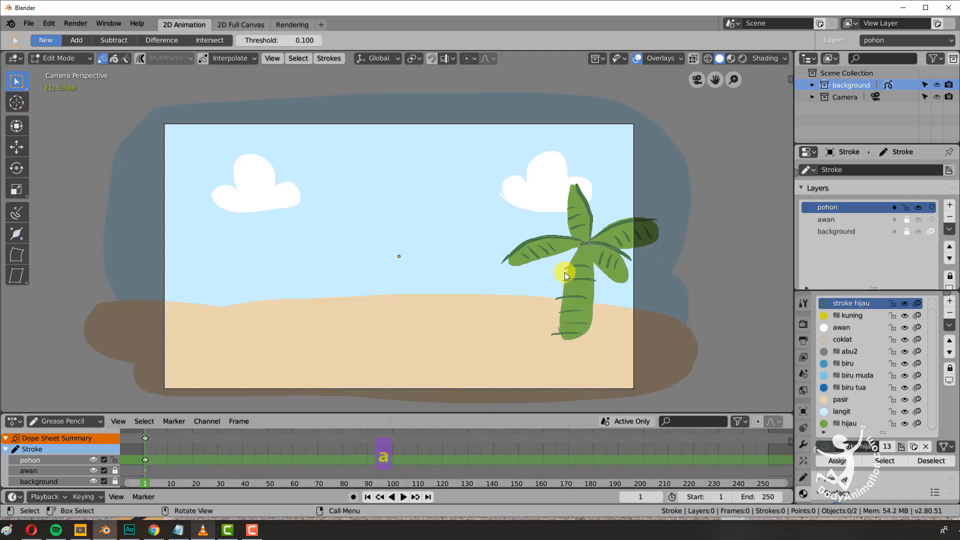
pyautogui.press('a')
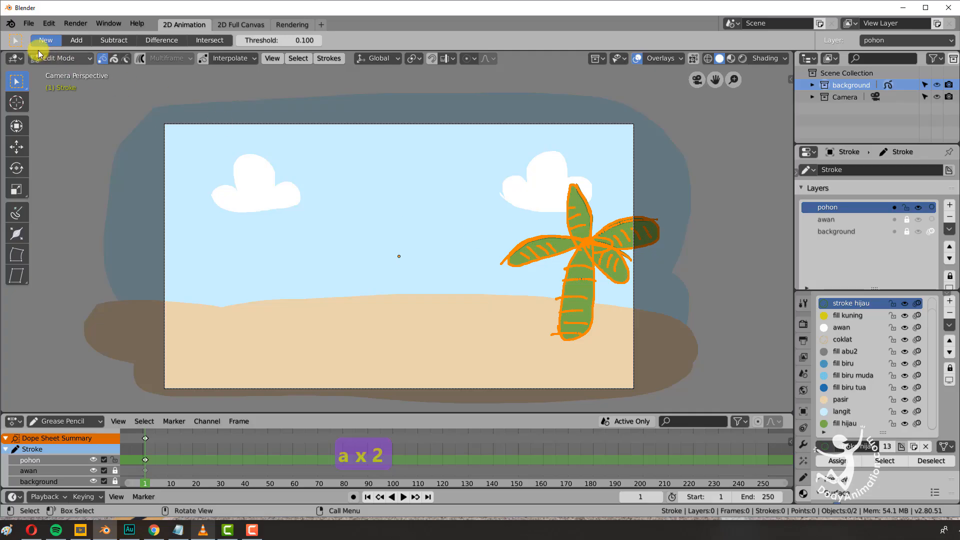
# Step: Check the Select All Toggles option in the Keymap preferences, save the preferences and close them
pyautogui.click(47, 23)
pyautogui.click(61, 180)
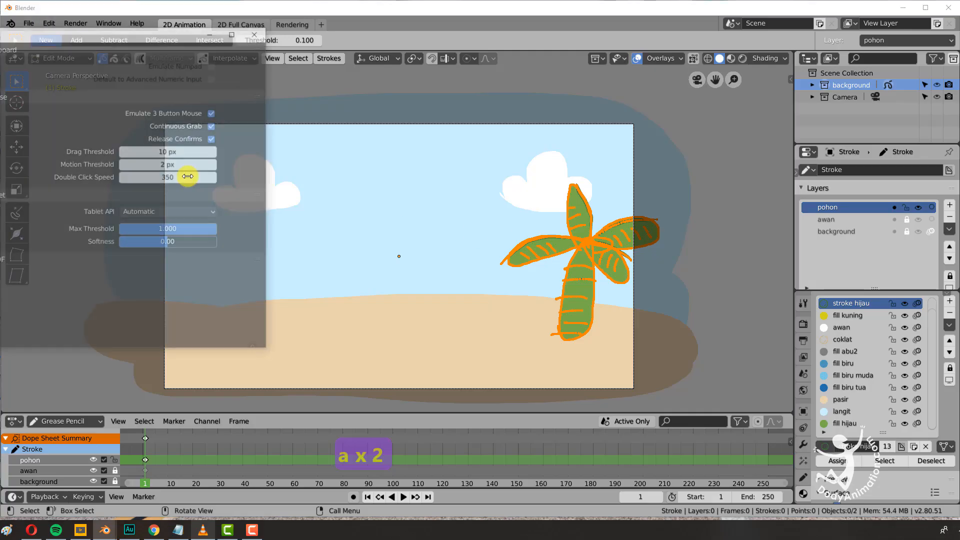
pyautogui.moveTo(146, 40); pyautogui.dragTo(394, 53)
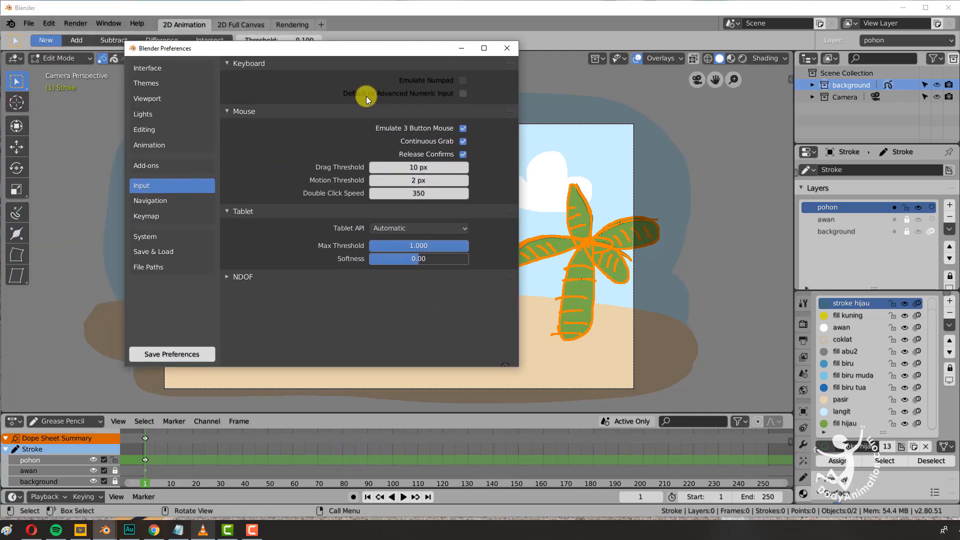
pyautogui.click(150, 218)
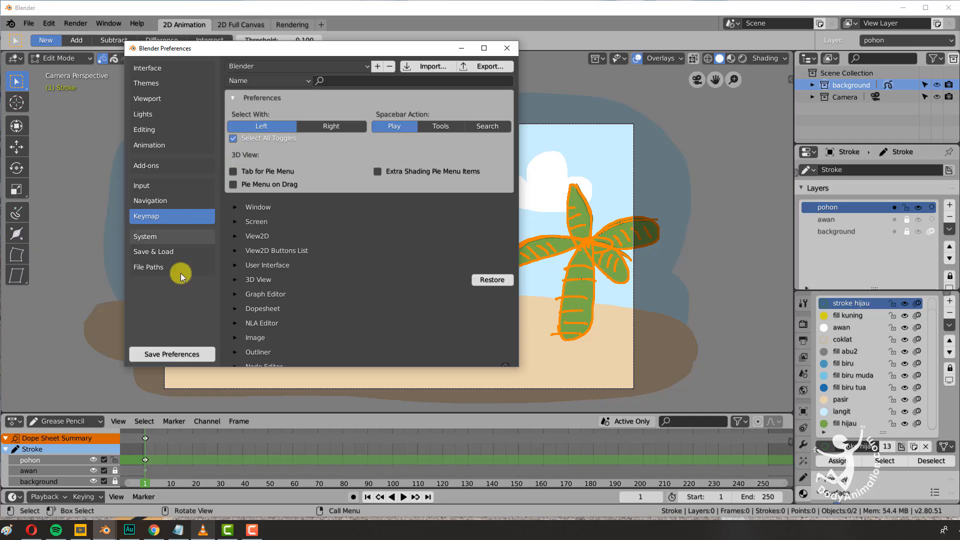
pyautogui.click(166, 352)
pyautogui.click(506, 48)
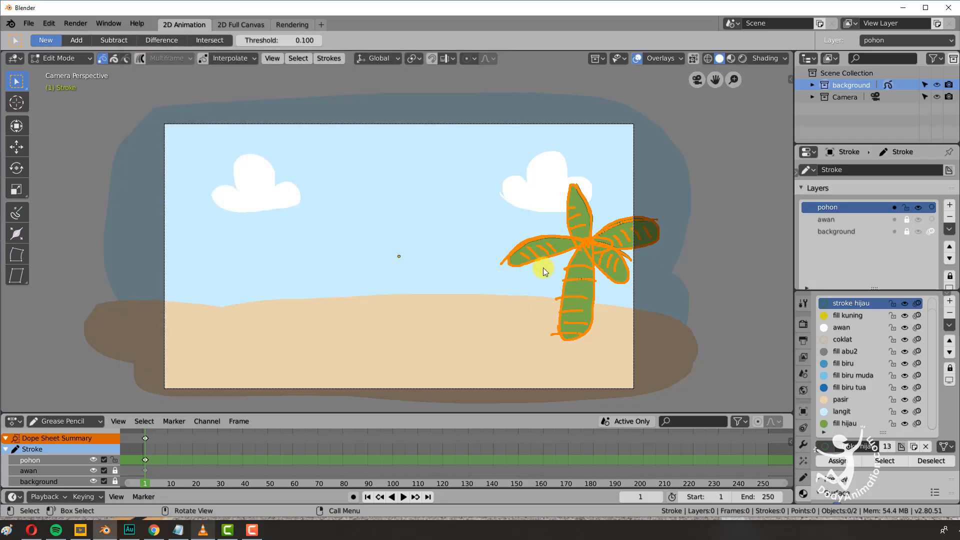
# Step: Toggle the selection of all palm strokes off and on twice, ending with everything selected
pyautogui.press('a')
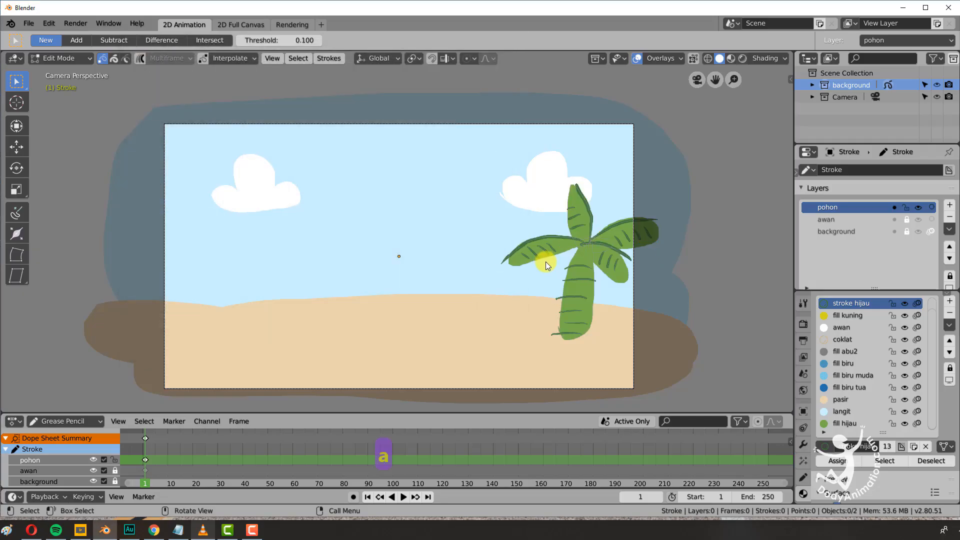
pyautogui.press('a')
pyautogui.press('a')
pyautogui.press('a')
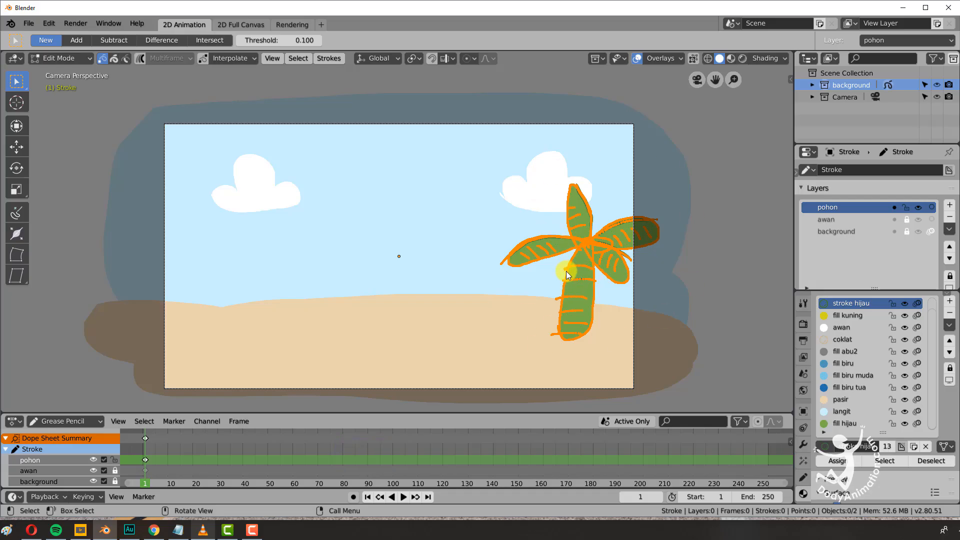
# Step: Duplicate the selected palm strokes, place the copy on the left part of the beach and adjust its rotation
pyautogui.hotkey('shift', 'd')
pyautogui.click(230, 278)
pyautogui.press('r')
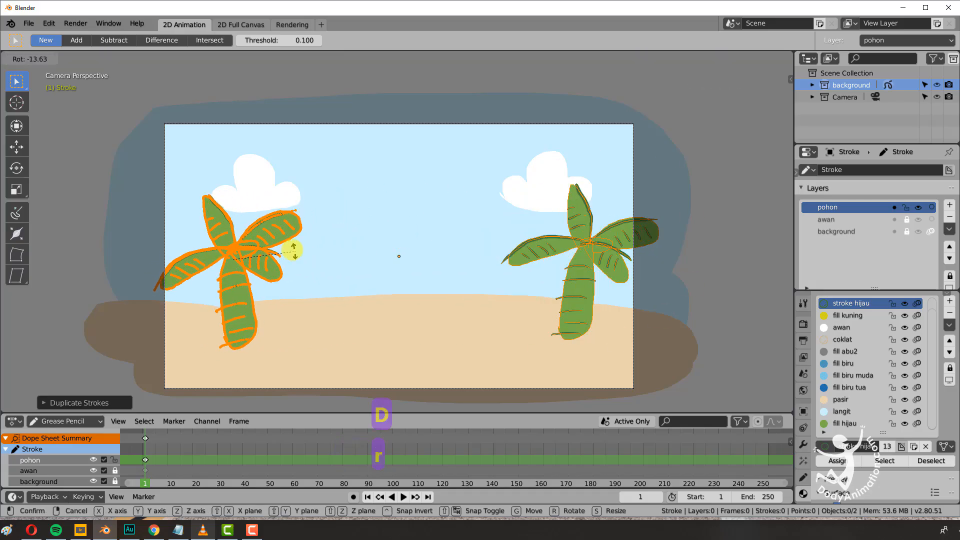
pyautogui.click(280, 250)
pyautogui.press('g')
pyautogui.click(269, 254)
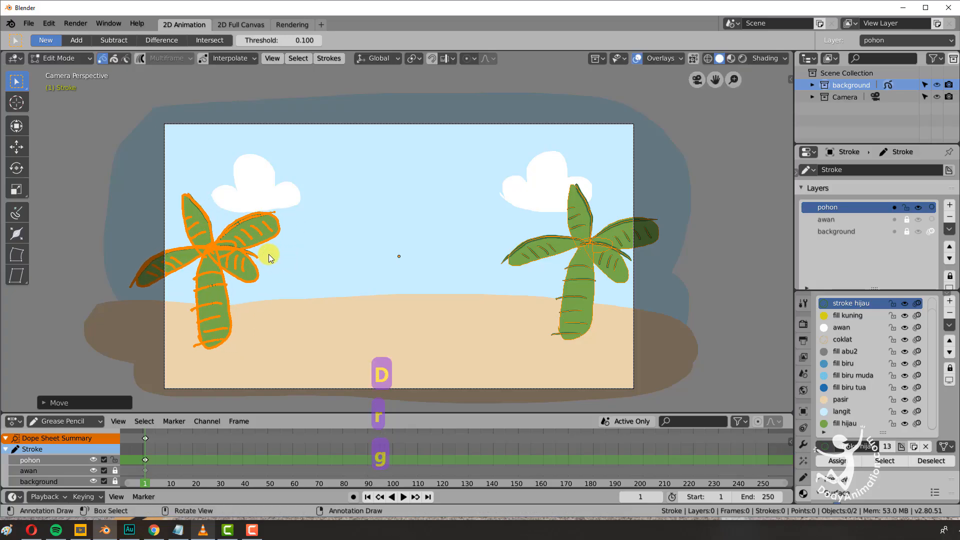
pyautogui.press('r')
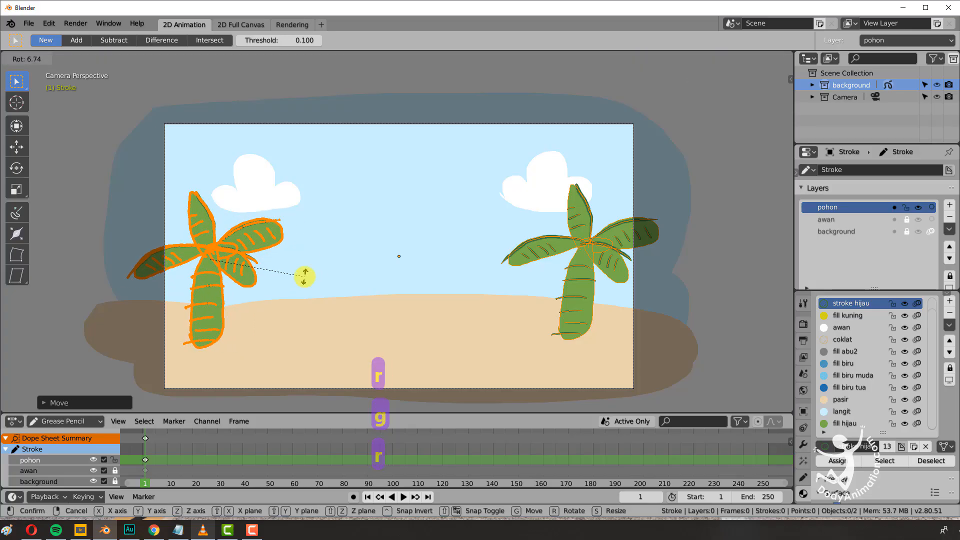
pyautogui.click(313, 281)
# Step: Mirror the copied palm by scaling it -1 along X, tilt it and reposition it at the beach's left edge
pyautogui.press('s')
pyautogui.press('x')
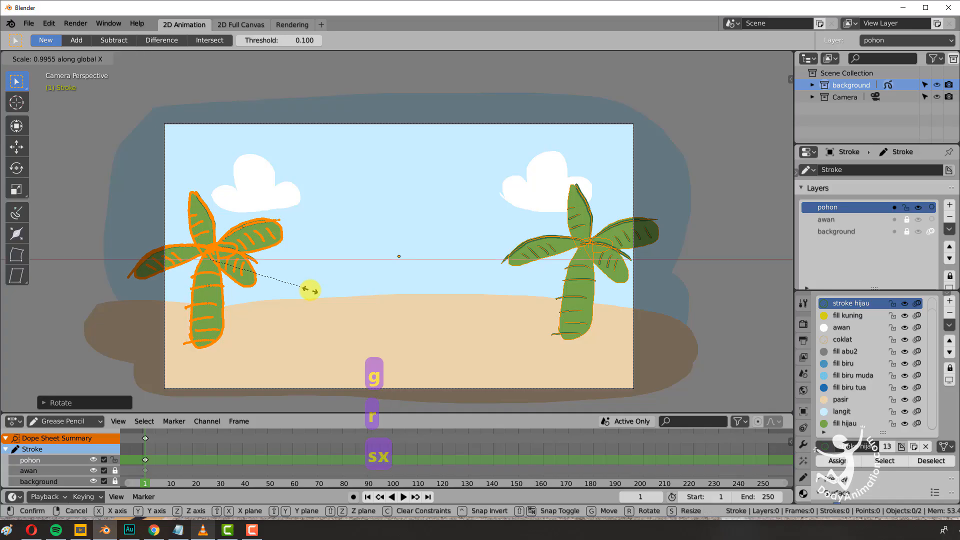
pyautogui.press('1')
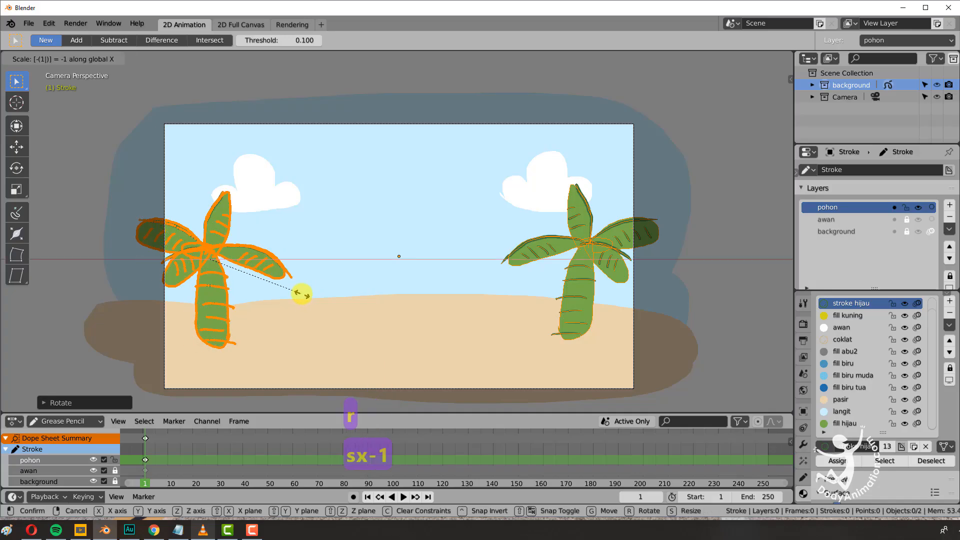
pyautogui.press('Return')
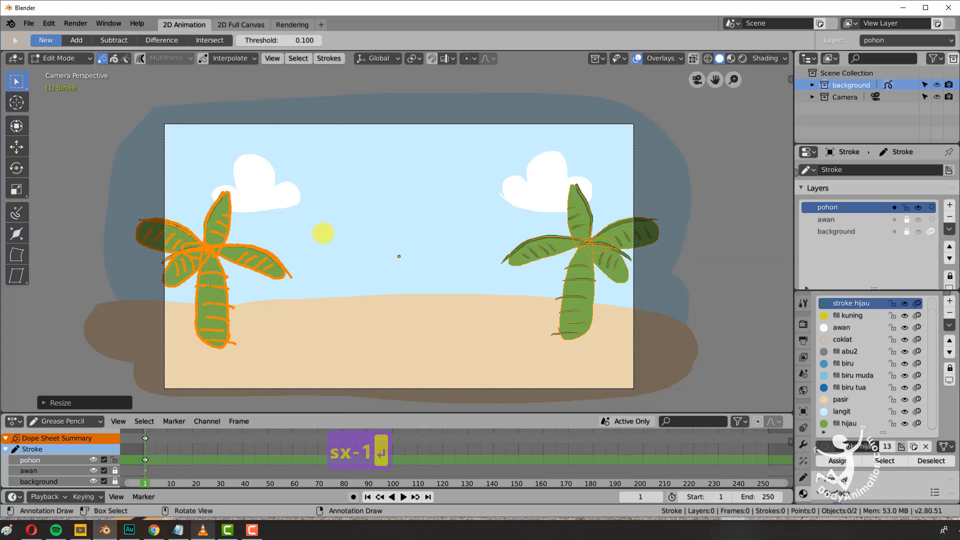
pyautogui.press('r')
pyautogui.click(334, 246)
pyautogui.press('g')
pyautogui.click(247, 199)
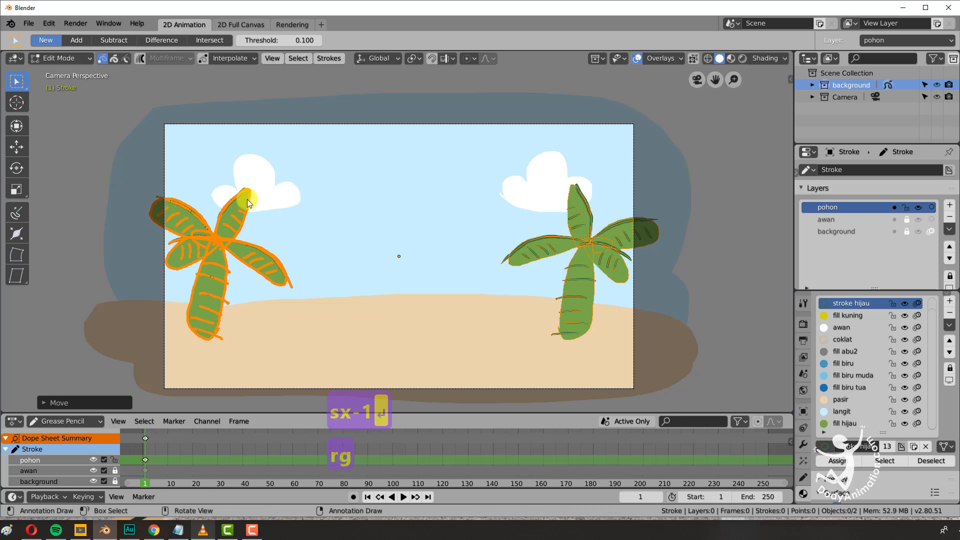
# Step: Switch to Sculpt Mode and enlarge the sculpt brush radius to 127 px
pyautogui.click(75, 59)
pyautogui.click(63, 98)
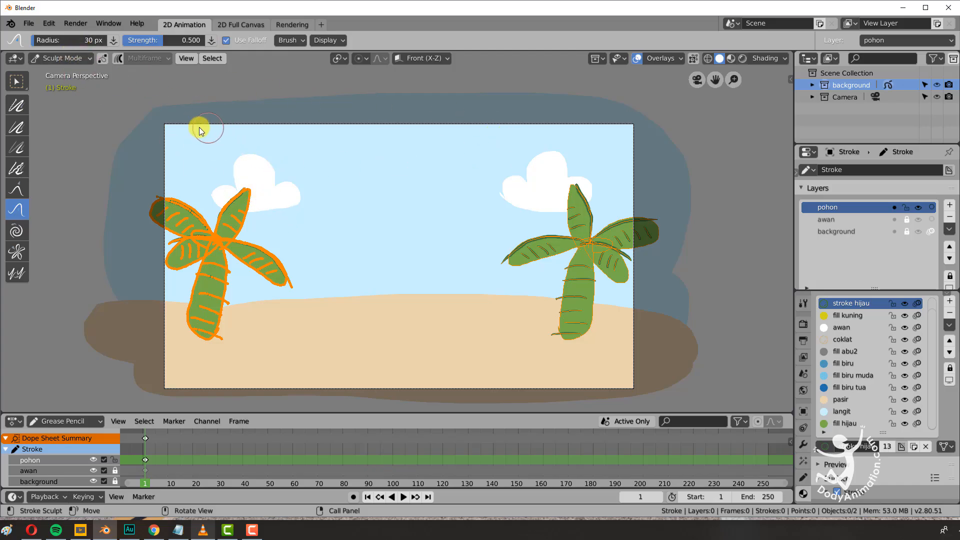
pyautogui.click(64, 57)
pyautogui.press('f')
pyautogui.click(304, 244)
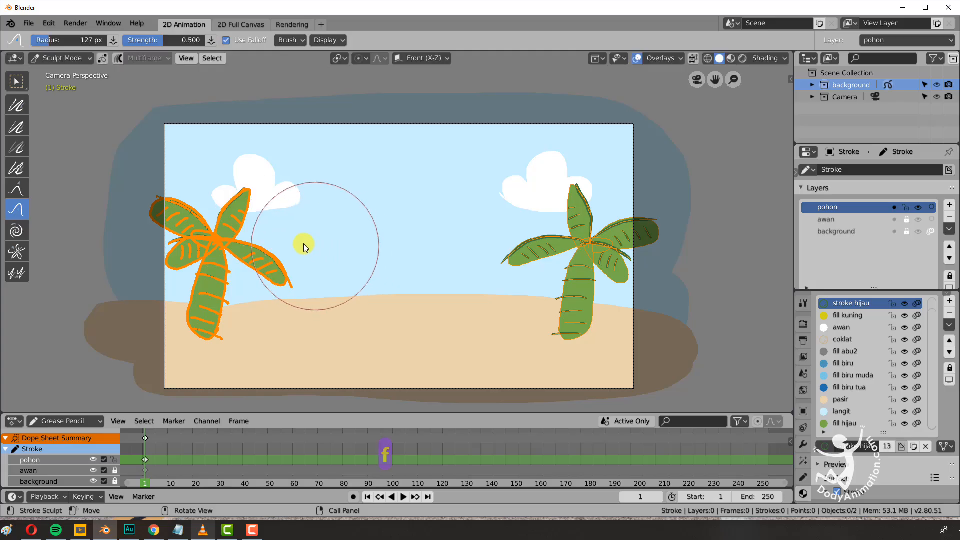
# Step: Reshape the left palm by sculpting its upper, left and right leaves outward and bending its trunk
pyautogui.moveTo(235, 228)
pyautogui.mouseDown()
pyautogui.moveTo(242, 205)
pyautogui.moveTo(258, 253)
pyautogui.moveTo(253, 193)
pyautogui.mouseUp()
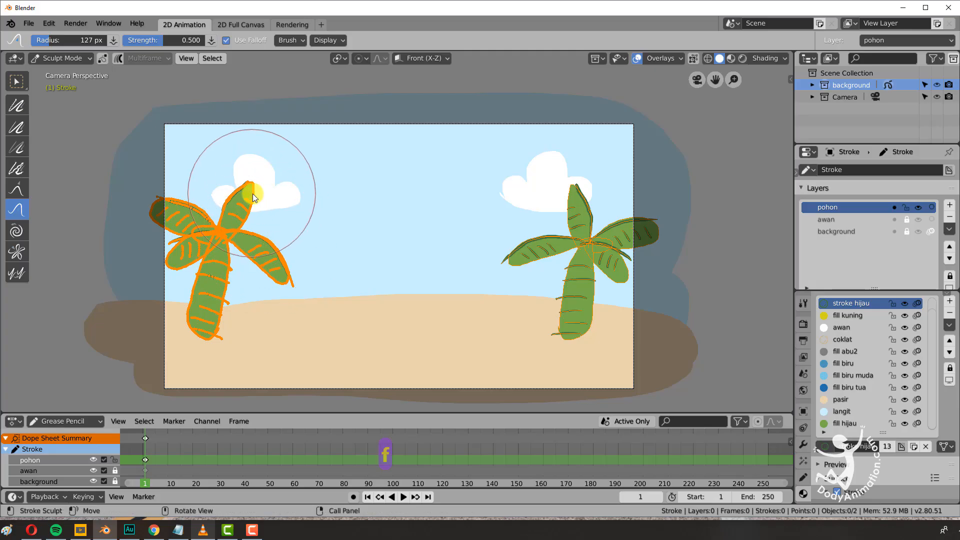
pyautogui.moveTo(172, 214); pyautogui.dragTo(166, 195)
pyautogui.moveTo(204, 283); pyautogui.dragTo(231, 297)
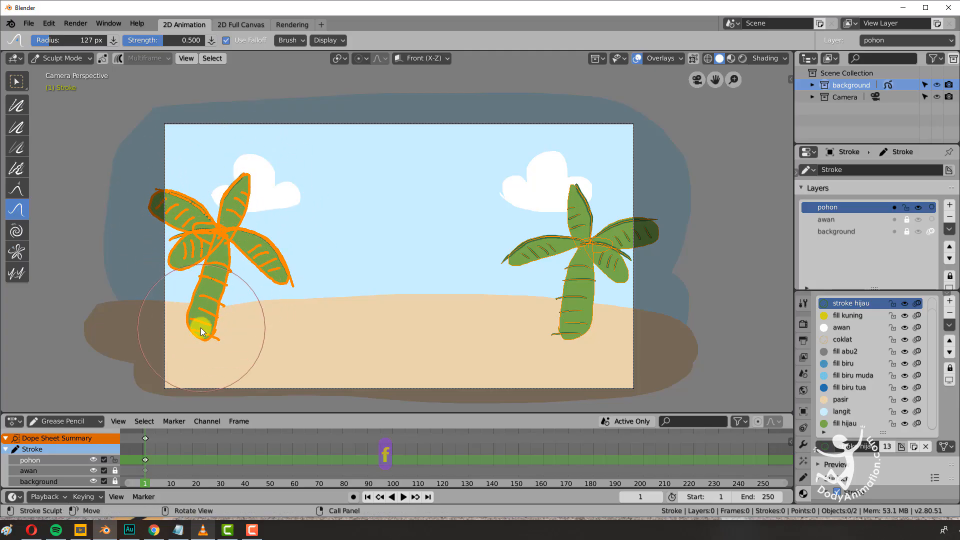
pyautogui.moveTo(200, 328); pyautogui.dragTo(182, 345)
pyautogui.moveTo(253, 268); pyautogui.dragTo(287, 288)
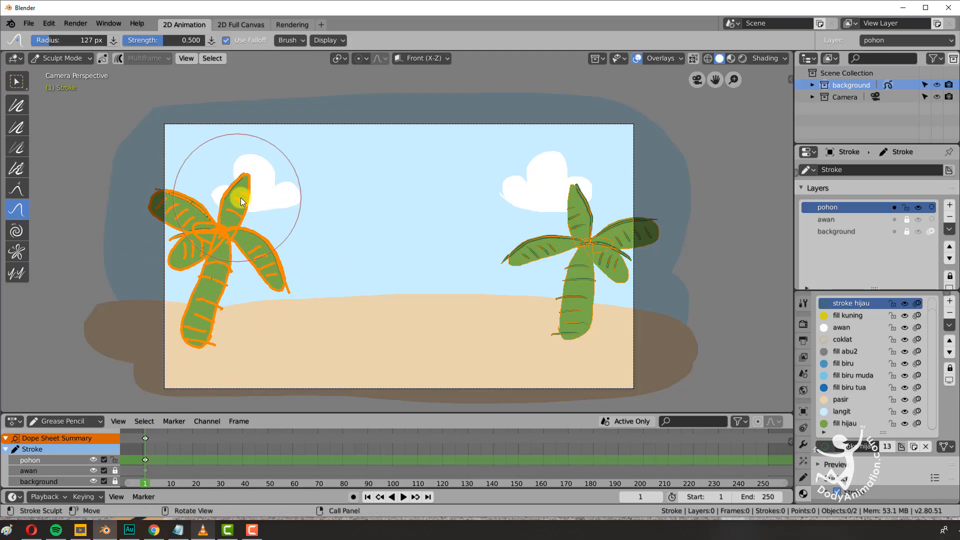
pyautogui.moveTo(241, 197)
pyautogui.mouseDown()
pyautogui.moveTo(254, 179)
pyautogui.moveTo(270, 183)
pyautogui.moveTo(265, 162)
pyautogui.mouseUp()
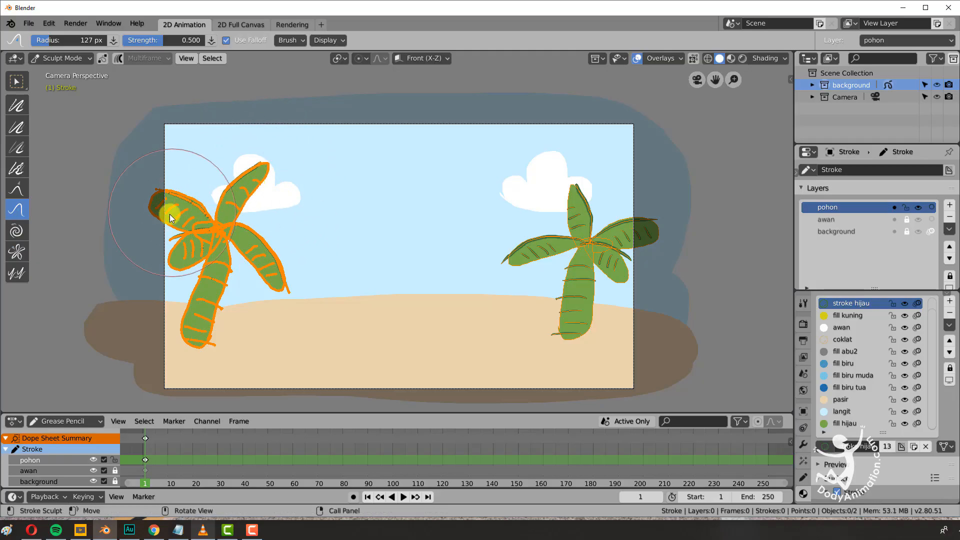
pyautogui.moveTo(171, 214); pyautogui.dragTo(153, 211)
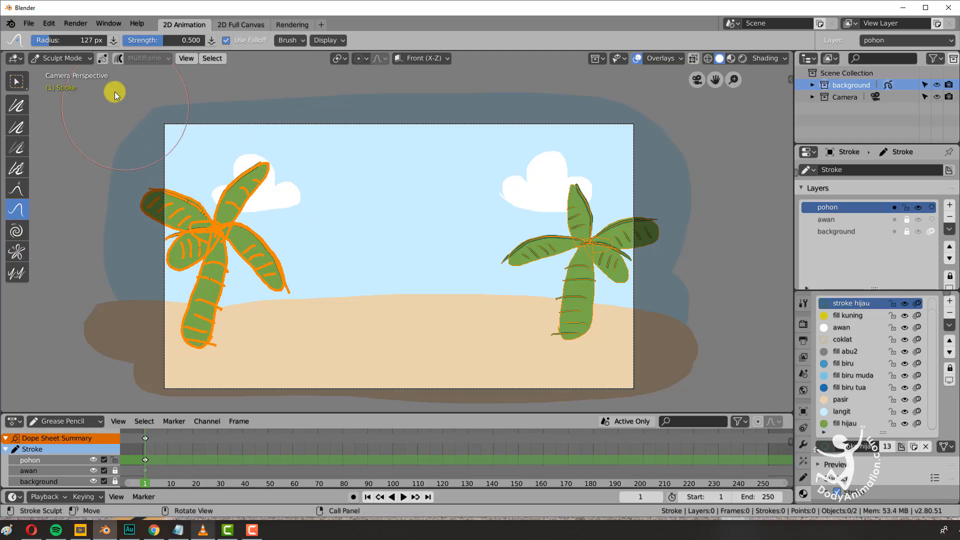
# Step: Return to Draw mode and unlock the awan and background layers
pyautogui.click(76, 59)
pyautogui.click(53, 111)
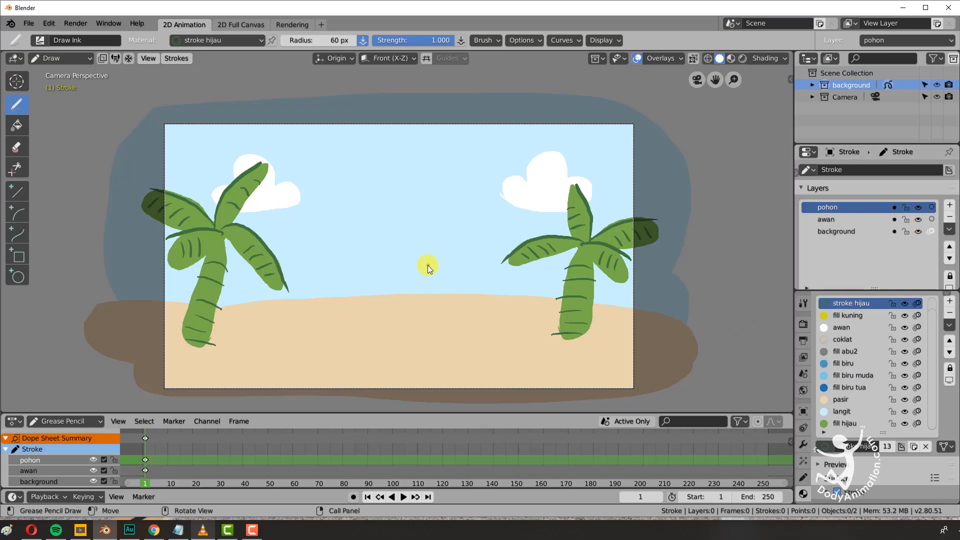
pyautogui.keyDown('ctrl'); pyautogui.moveTo(427, 265); pyautogui.dragTo(434, 259, button='middle'); pyautogui.keyUp('ctrl')
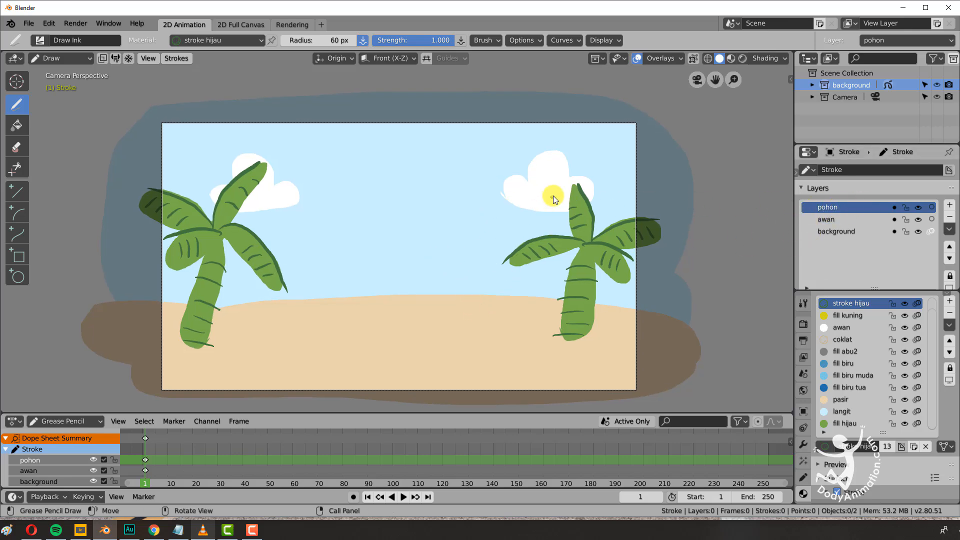
pyautogui.keyDown('shift'); pyautogui.moveTo(499, 295); pyautogui.dragTo(498, 286, button='middle'); pyautogui.keyUp('shift')
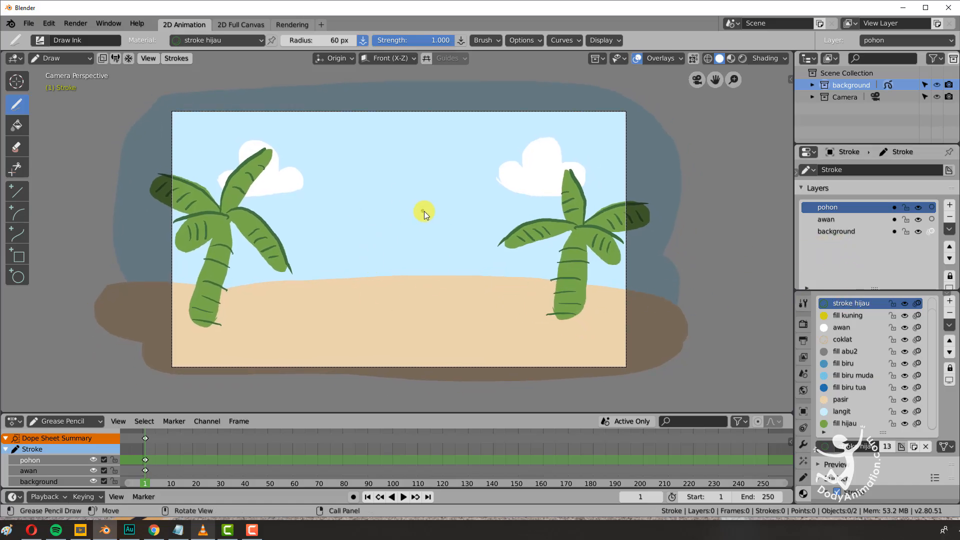
pyautogui.keyDown('shift'); pyautogui.moveTo(437, 203); pyautogui.dragTo(432, 217, button='middle'); pyautogui.keyUp('shift')
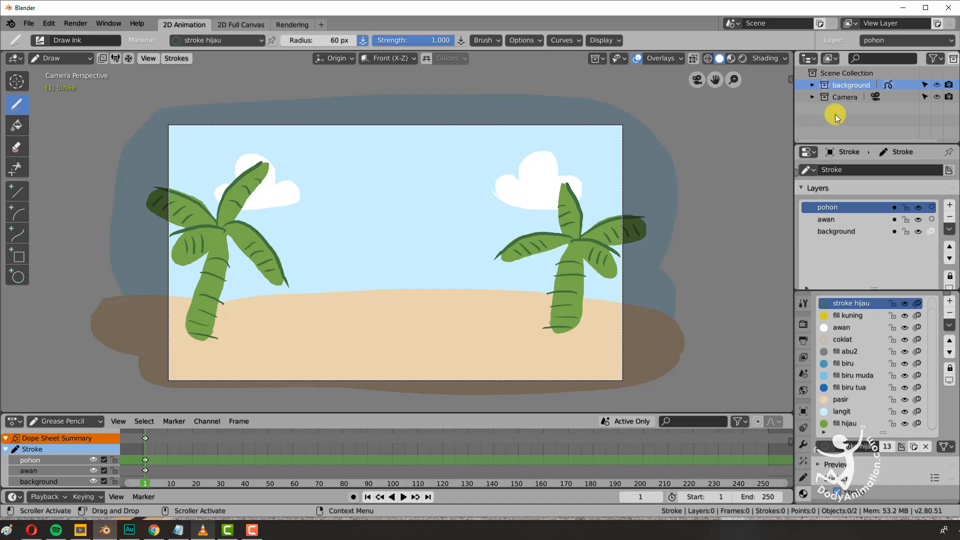
# Step: Create a new collection in the scene and name it karakter
pyautogui.rightClick(836, 116)
pyautogui.click(773, 116)
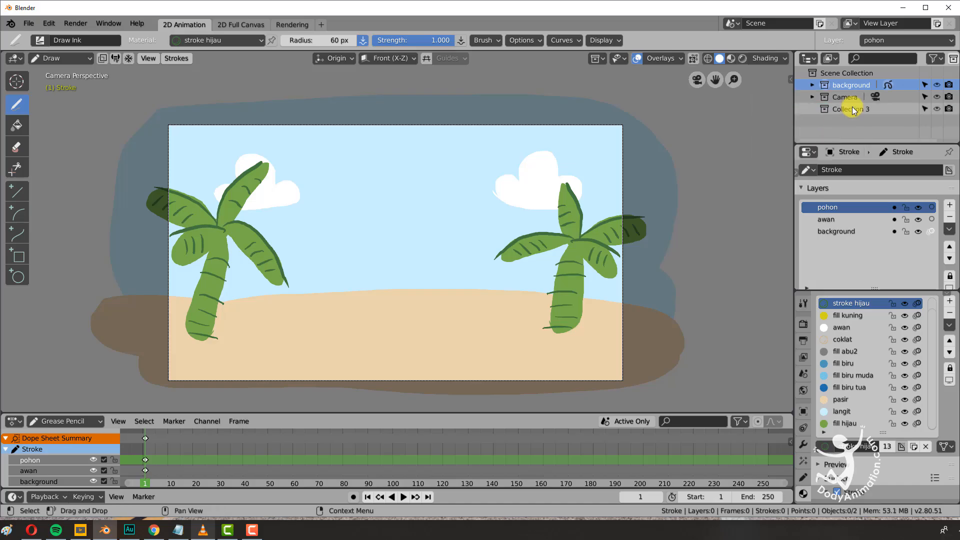
pyautogui.doubleClick(854, 108)
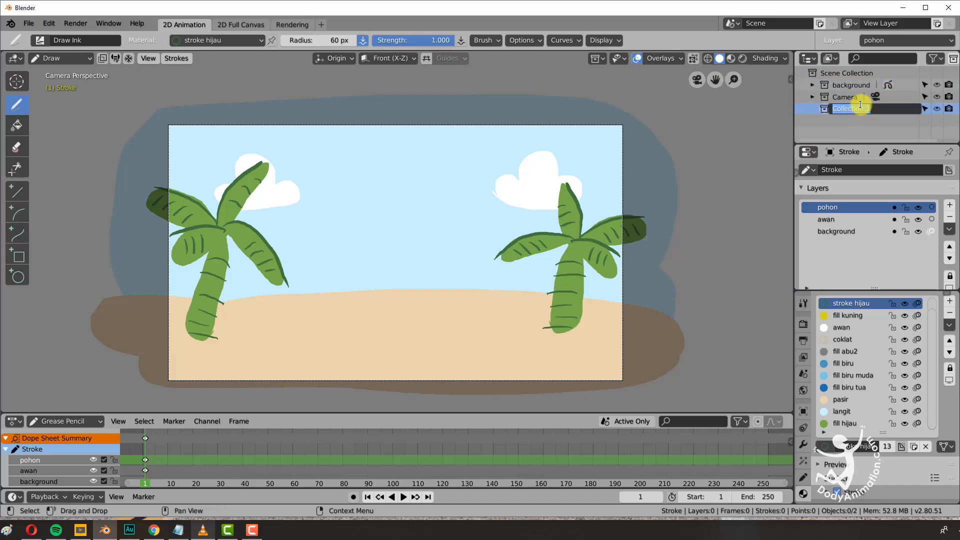
pyautogui.write('karakter')
pyautogui.press('Return')
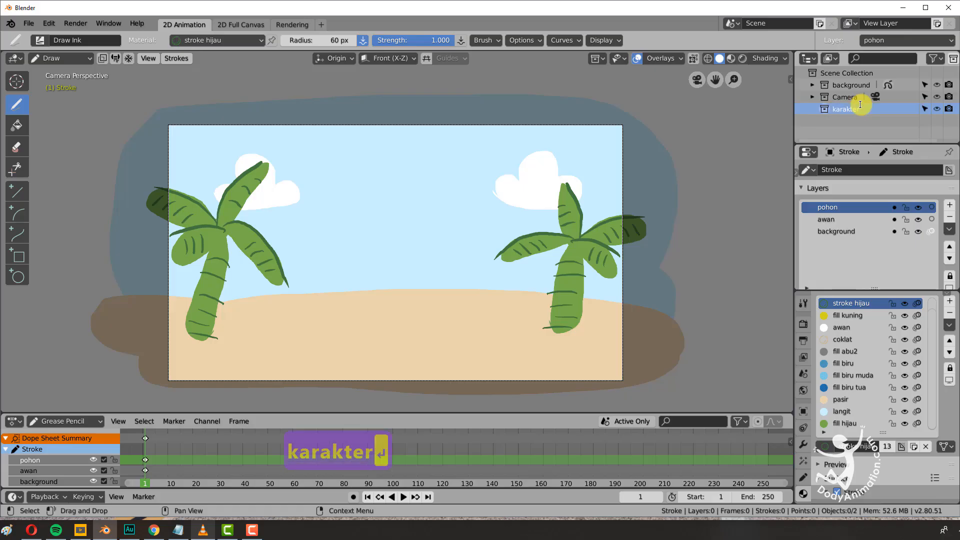
# Step: Switch to Object Mode and add a blank Grease Pencil object to the karakter collection
pyautogui.click(60, 58)
pyautogui.click(55, 69)
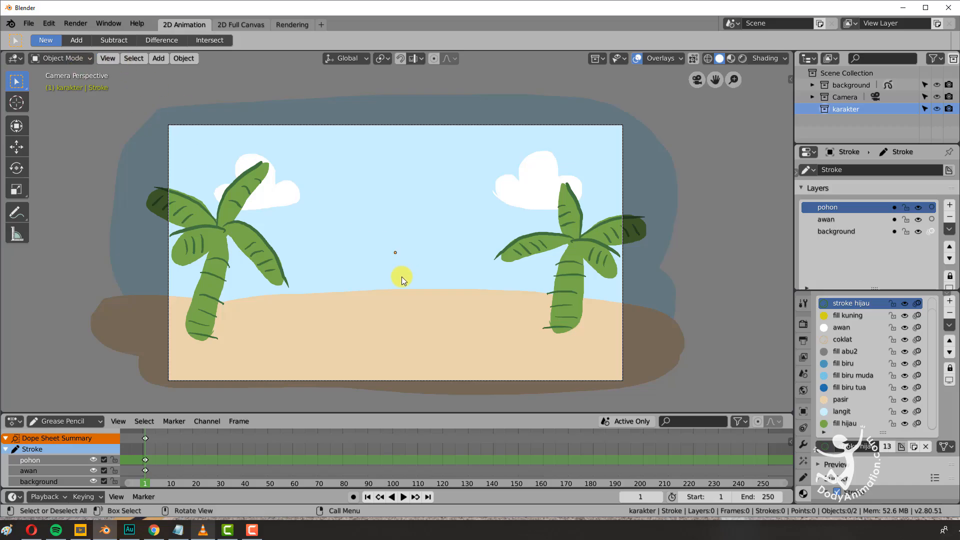
pyautogui.hotkey('shift', 'a')
pyautogui.moveTo(401, 278)
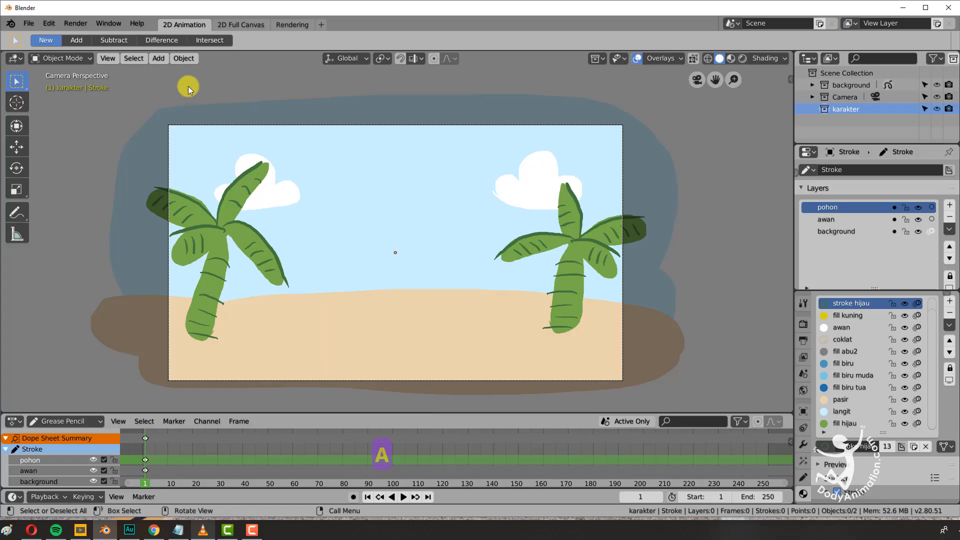
pyautogui.click(159, 59)
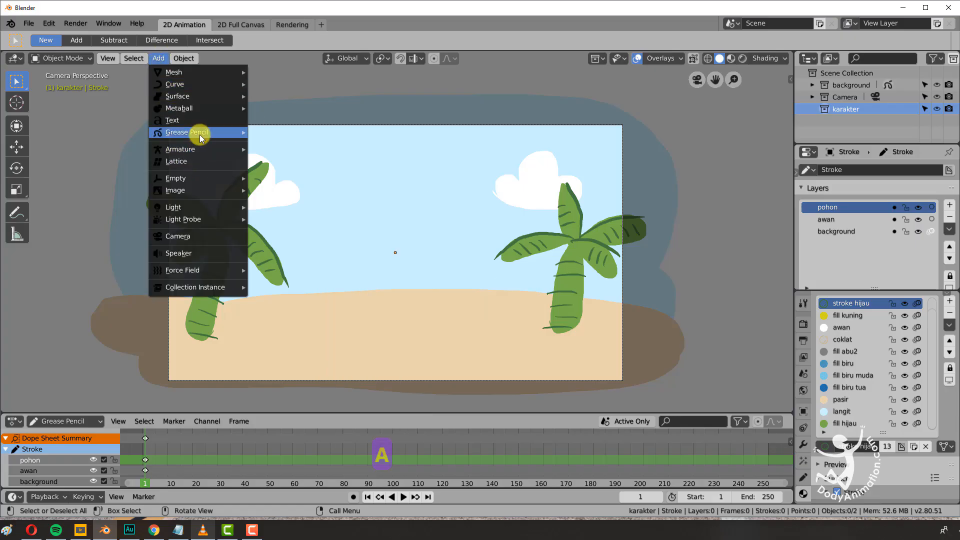
pyautogui.moveTo(200, 133)
pyautogui.click(276, 131)
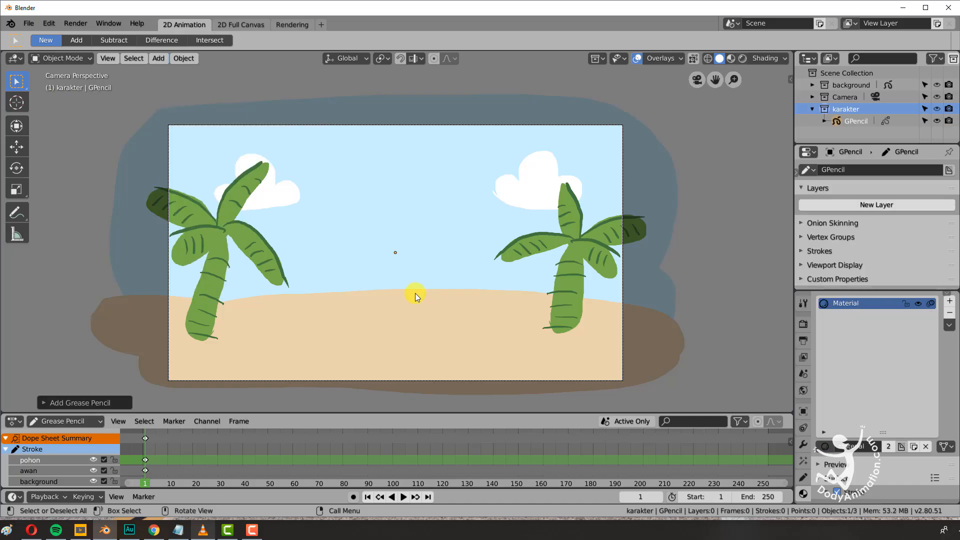
# Step: Rename the Grease Pencil object in the background collection to back
pyautogui.click(813, 85)
pyautogui.click(852, 98)
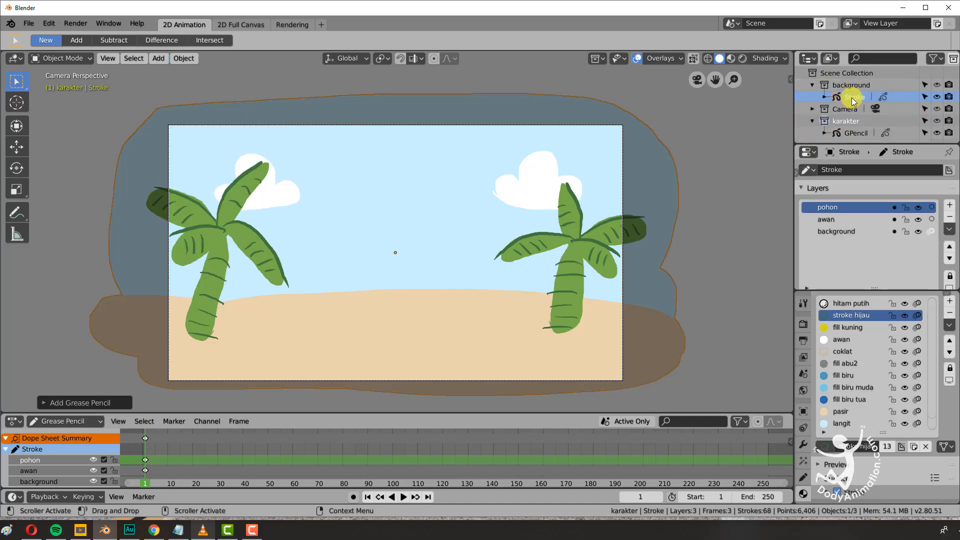
pyautogui.doubleClick(852, 100)
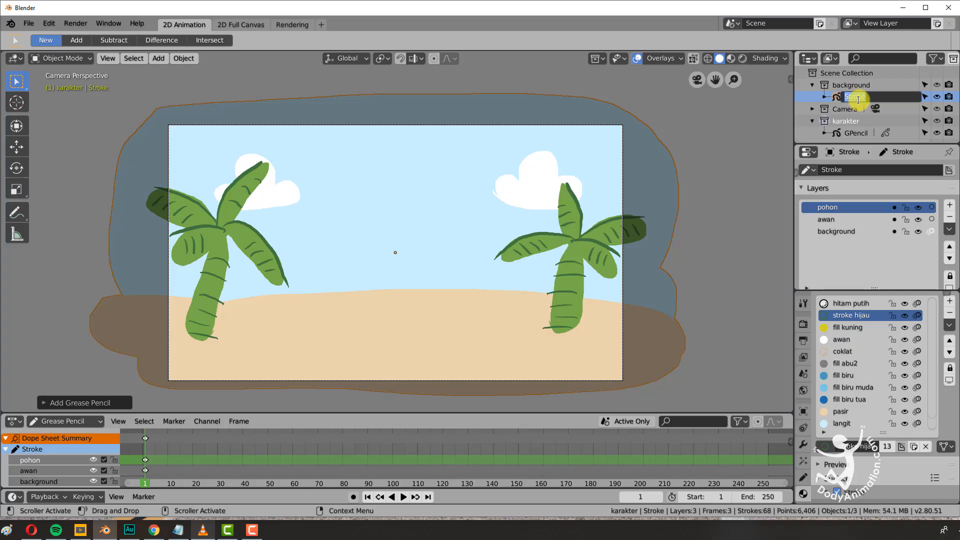
pyautogui.write('back')
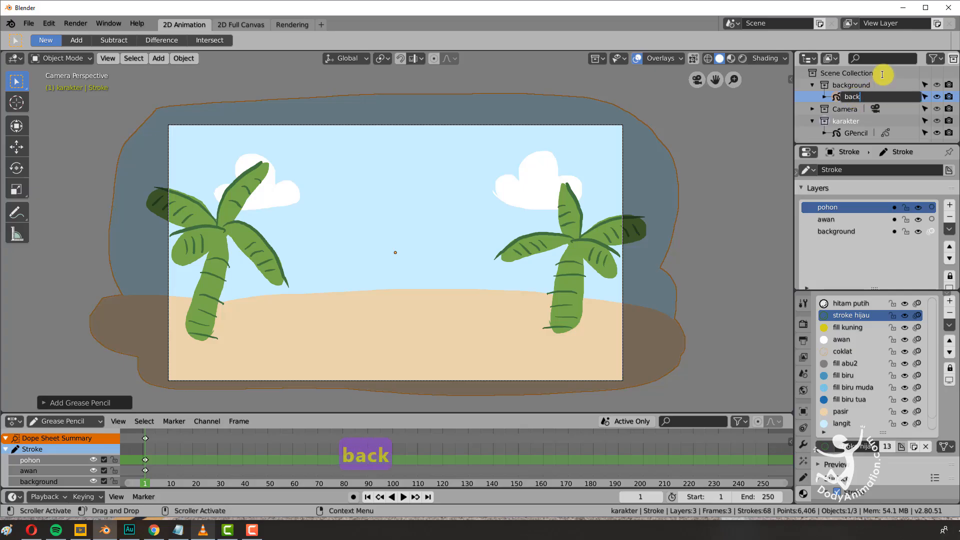
pyautogui.press('Return')
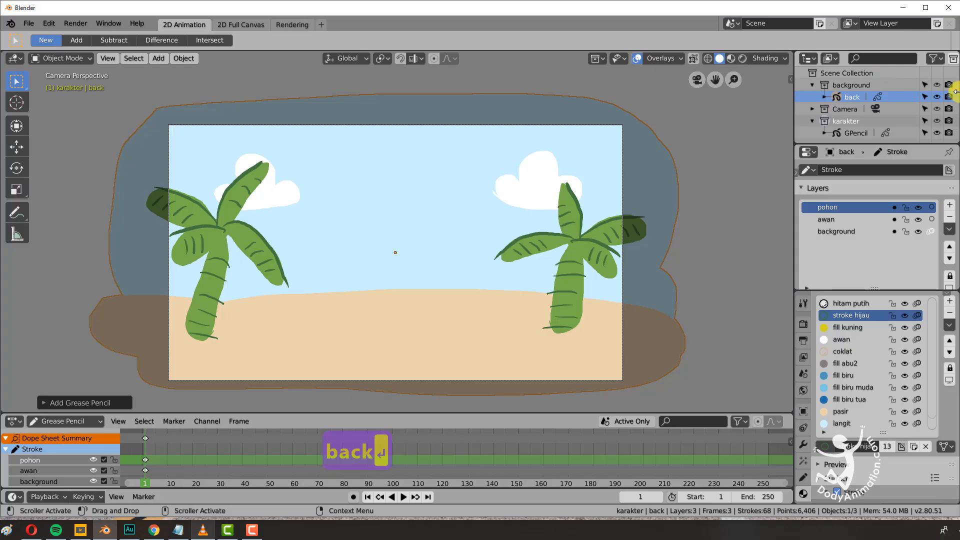
pyautogui.click(812, 86)
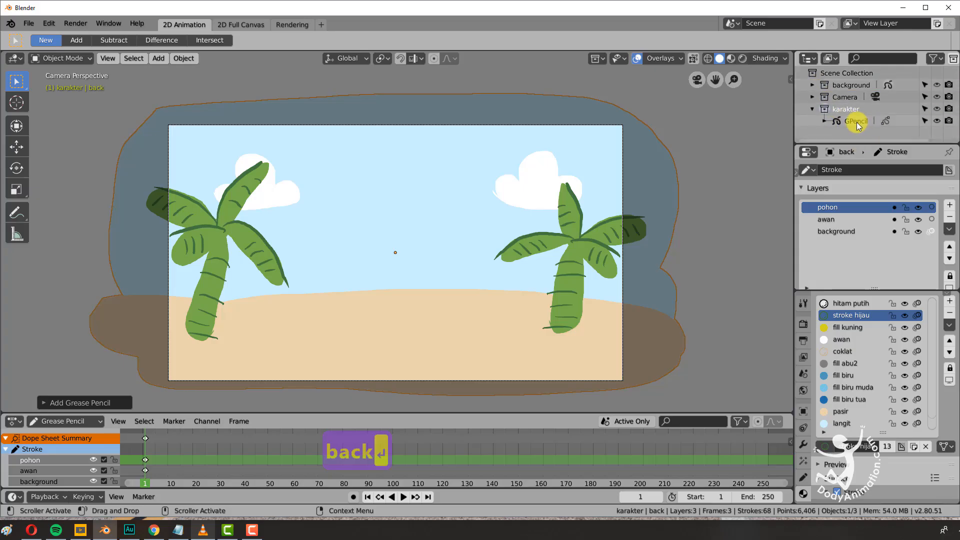
# Step: Rename the new Grease Pencil object in the karakter collection to karakter
pyautogui.click(854, 121)
pyautogui.doubleClick(854, 121)
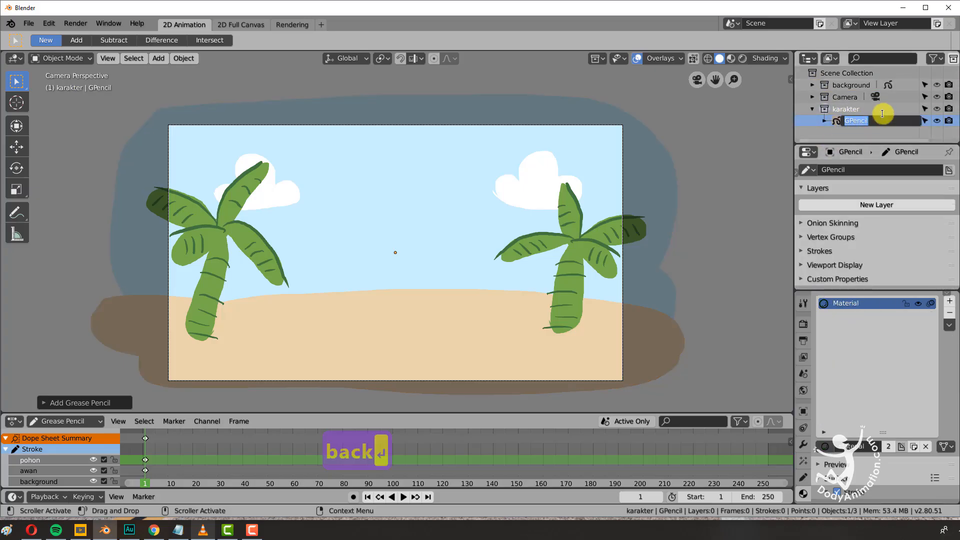
pyautogui.write('karakter')
pyautogui.press('Return')
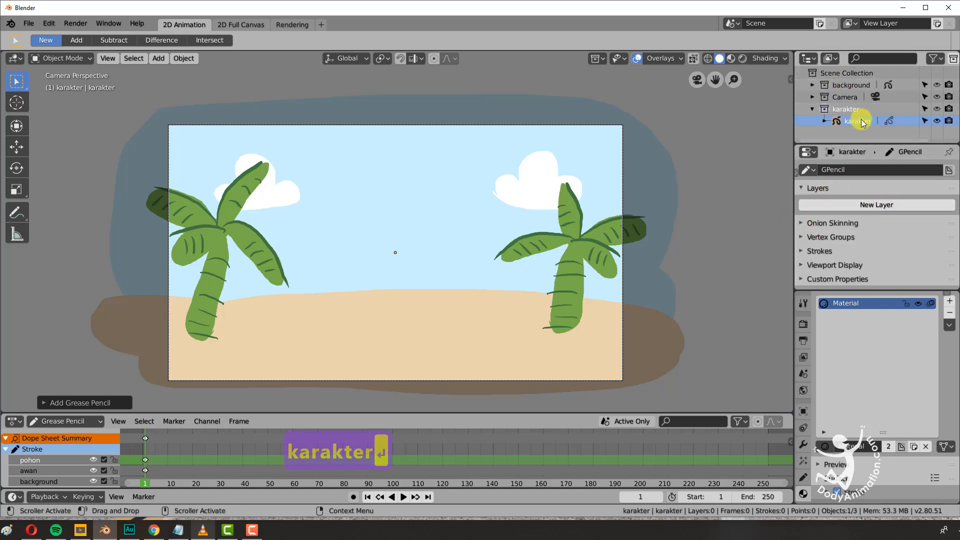
# Step: Make the karakter Grease Pencil object active and switch it to Draw mode
pyautogui.click(573, 242)
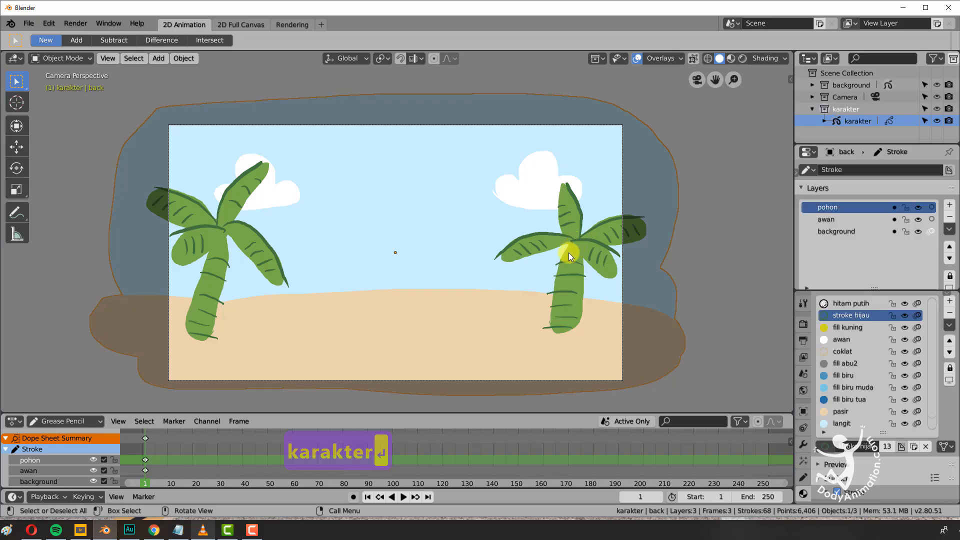
pyautogui.click(849, 121)
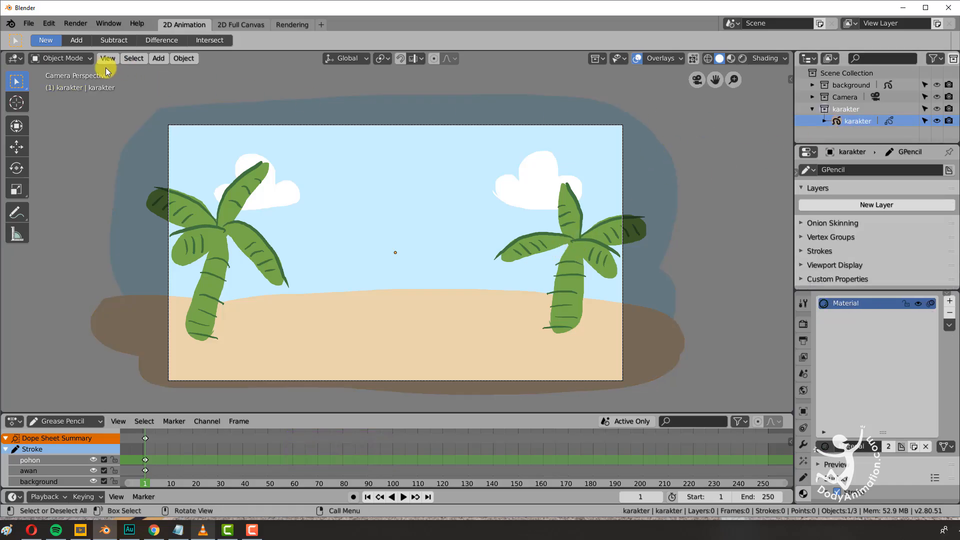
pyautogui.click(60, 58)
pyautogui.click(65, 107)
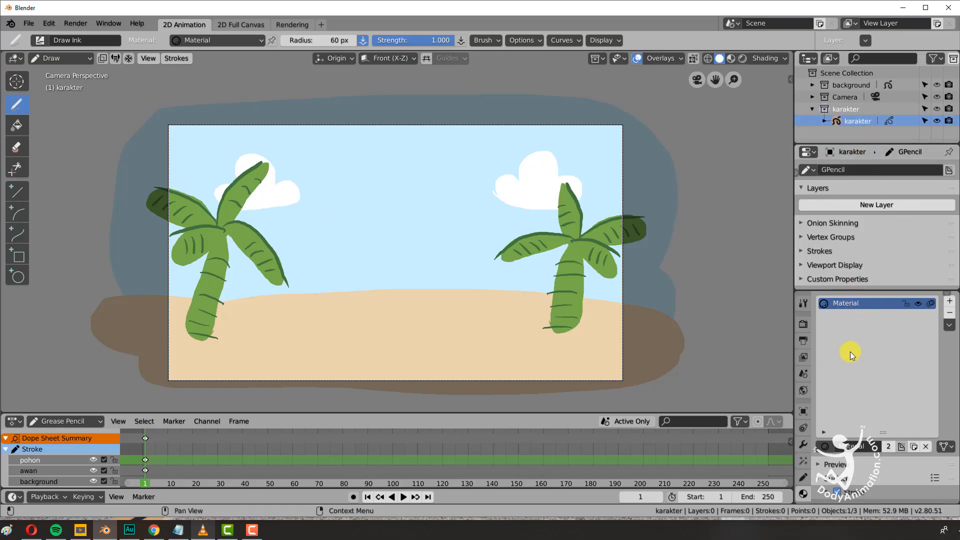
# Step: Remove the karakter object's default material and assign the existing outline biru material to a new slot
pyautogui.click(950, 312)
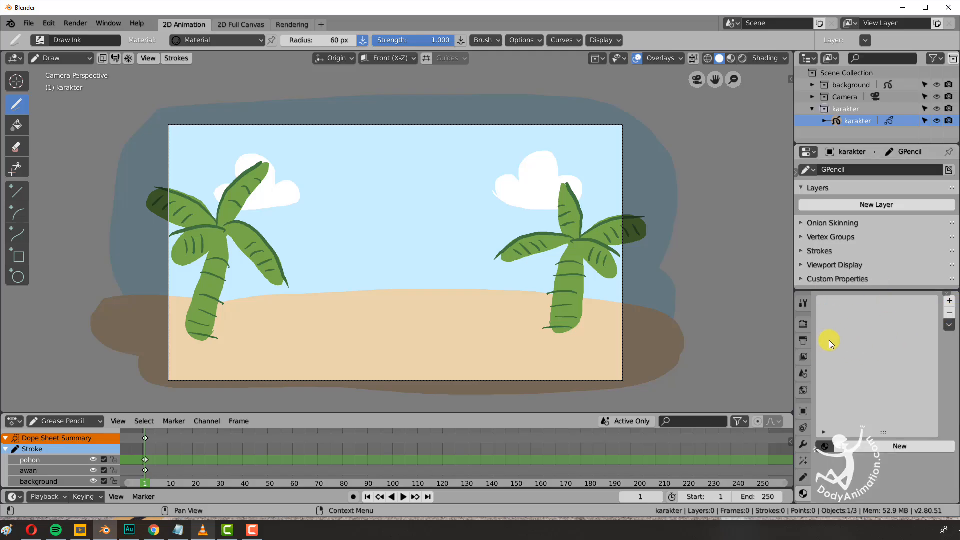
pyautogui.click(949, 301)
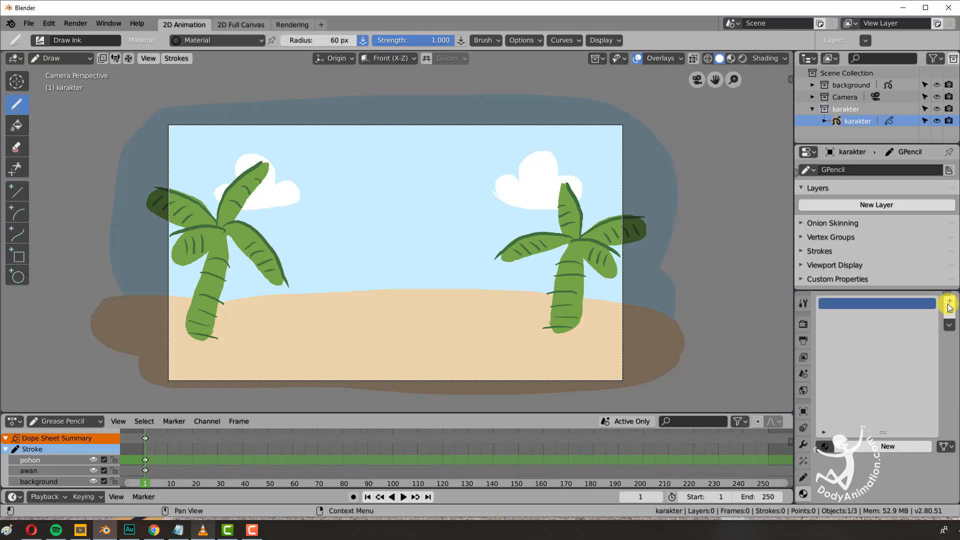
pyautogui.click(825, 446)
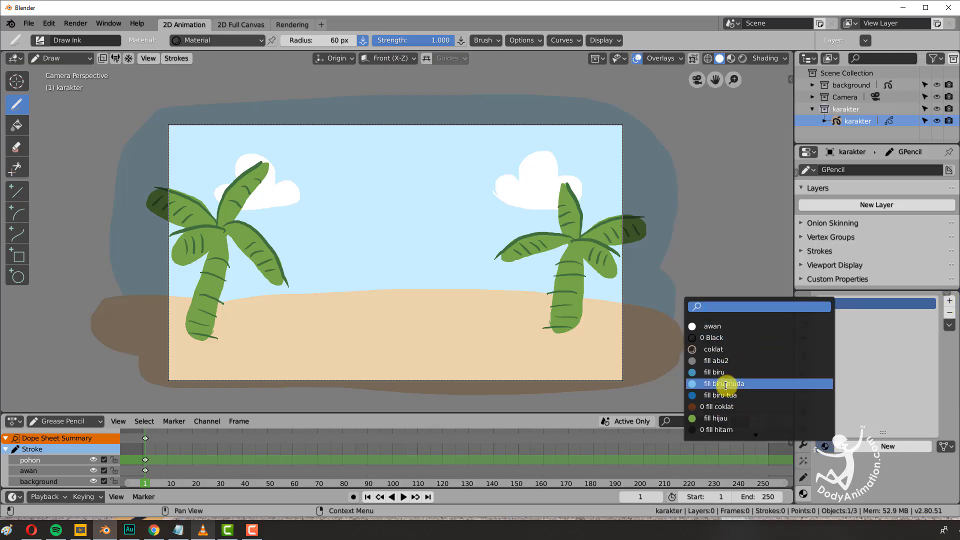
pyautogui.click(713, 337)
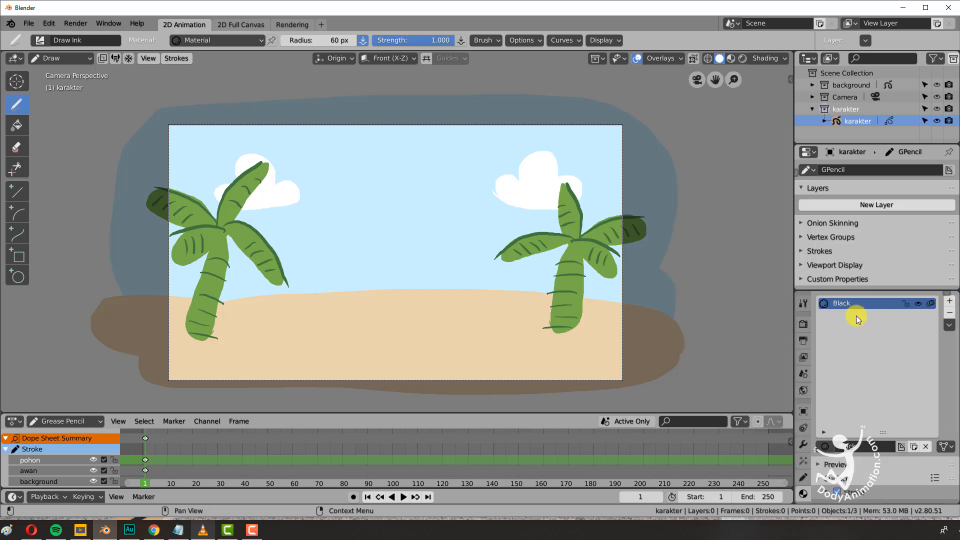
pyautogui.click(826, 450)
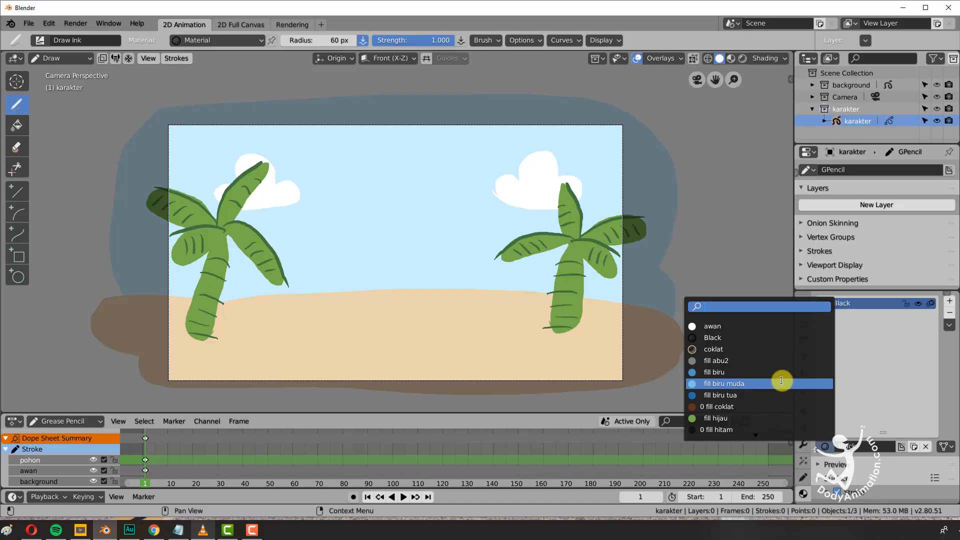
pyautogui.write('bi')
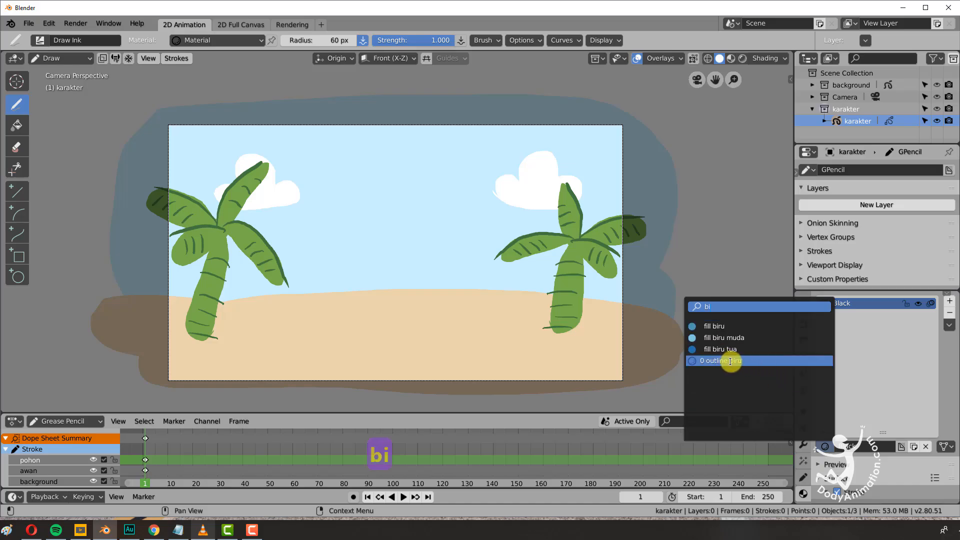
pyautogui.click(731, 360)
# Step: Add two more material slots to the karakter object using the existing fill biru muda and Black materials
pyautogui.click(949, 301)
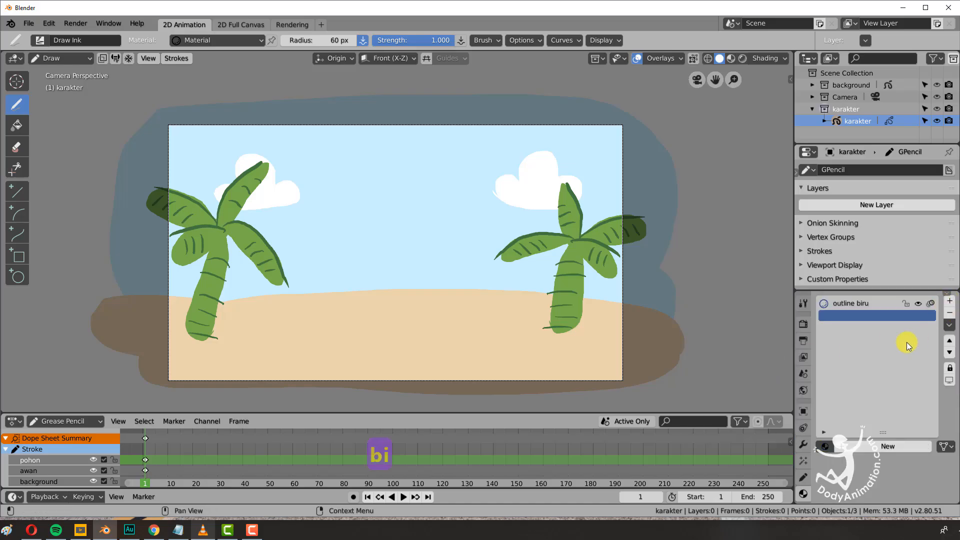
pyautogui.click(824, 446)
pyautogui.click(770, 383)
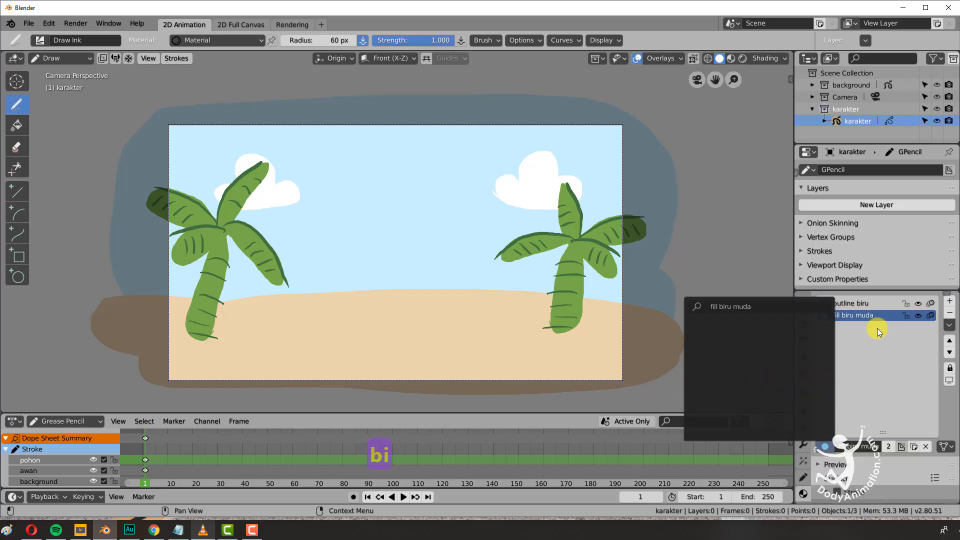
pyautogui.click(950, 300)
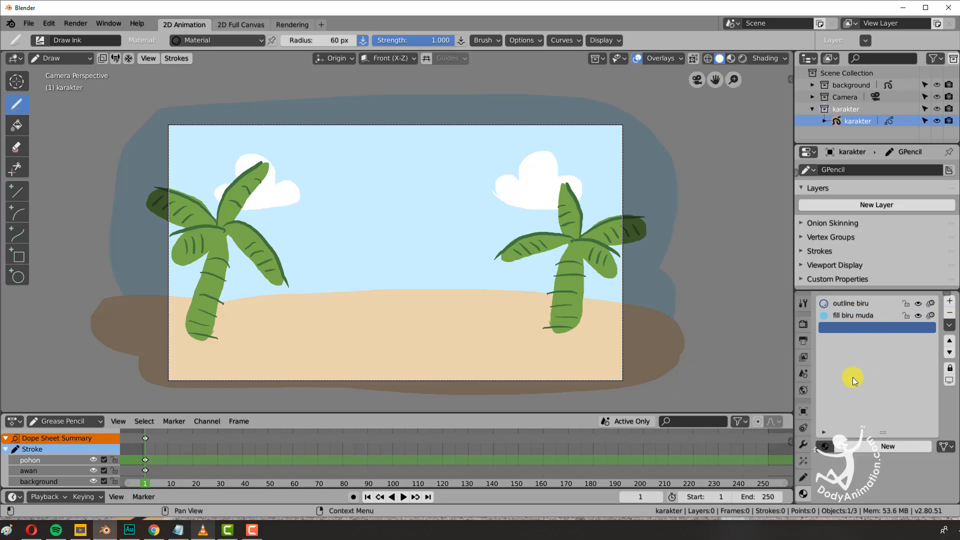
pyautogui.click(825, 446)
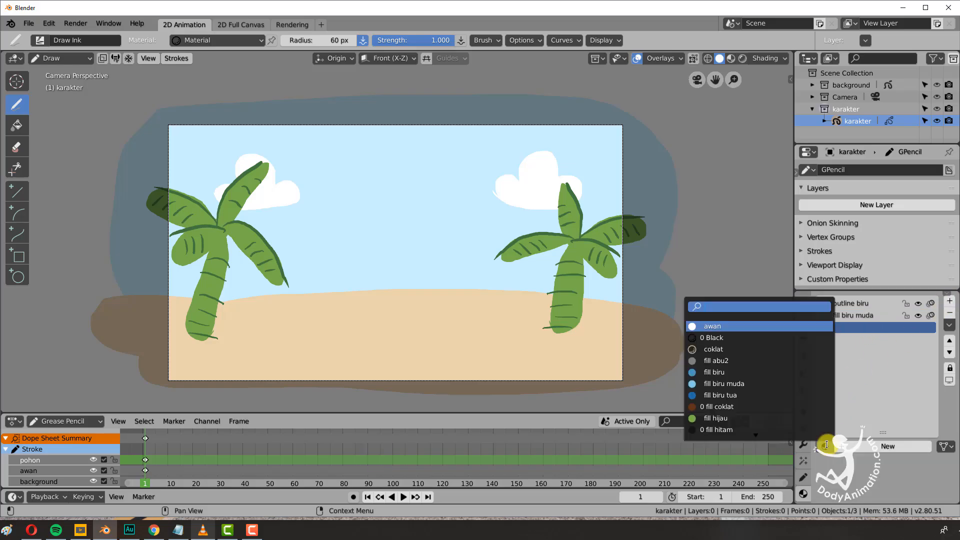
pyautogui.click(737, 337)
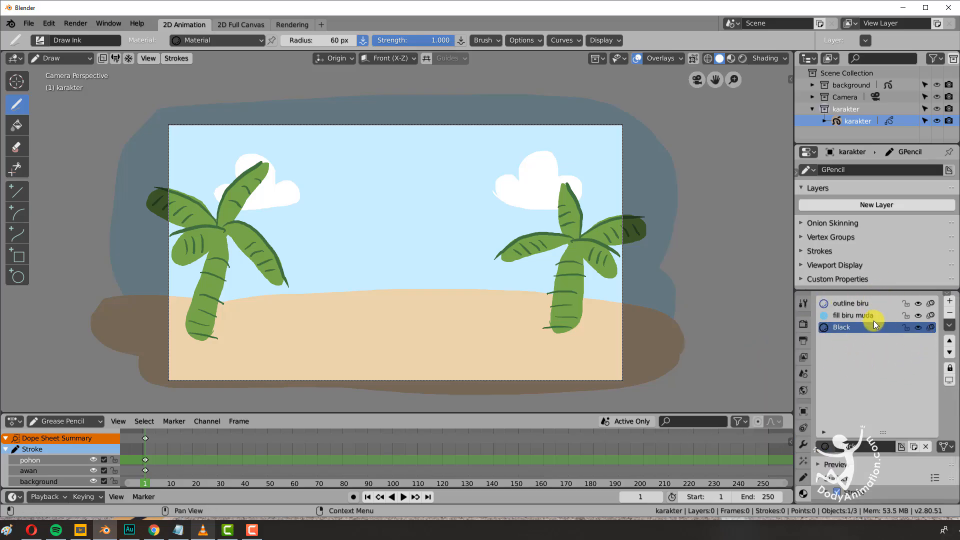
# Step: Add a new layer to the karakter object and name it badan
pyautogui.click(830, 223)
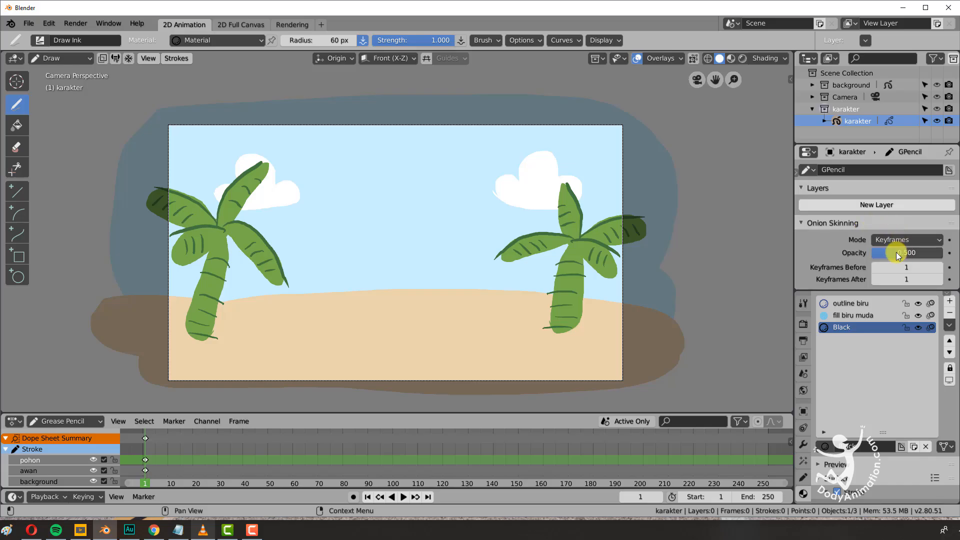
pyautogui.click(845, 223)
pyautogui.click(862, 205)
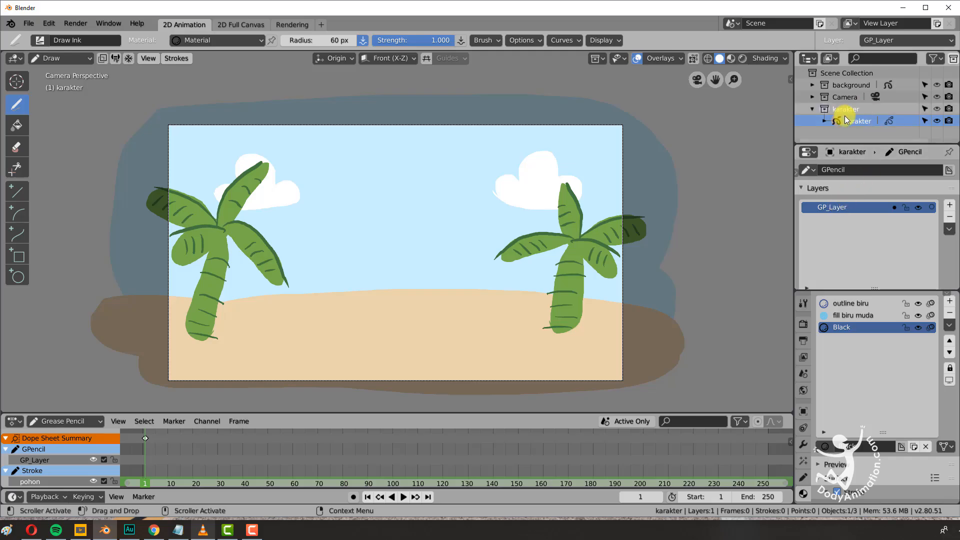
pyautogui.doubleClick(833, 208)
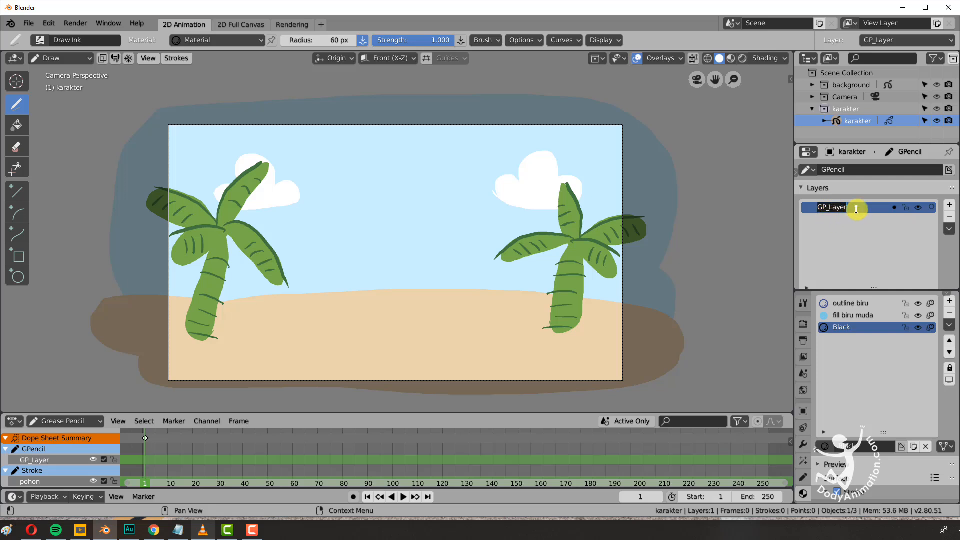
pyautogui.write('D')
pyautogui.press('BackSpace')
pyautogui.press('BackSpace')
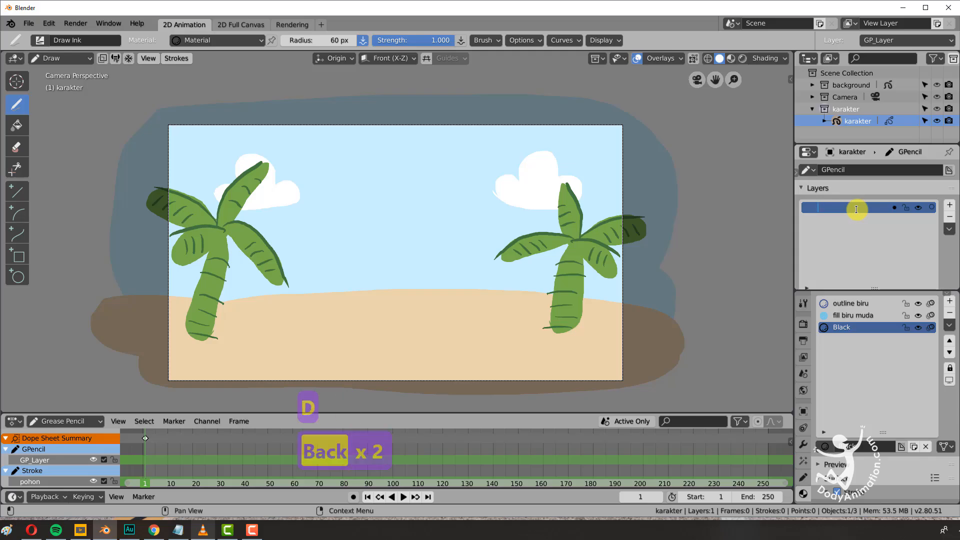
pyautogui.write('badan')
pyautogui.press('Return')
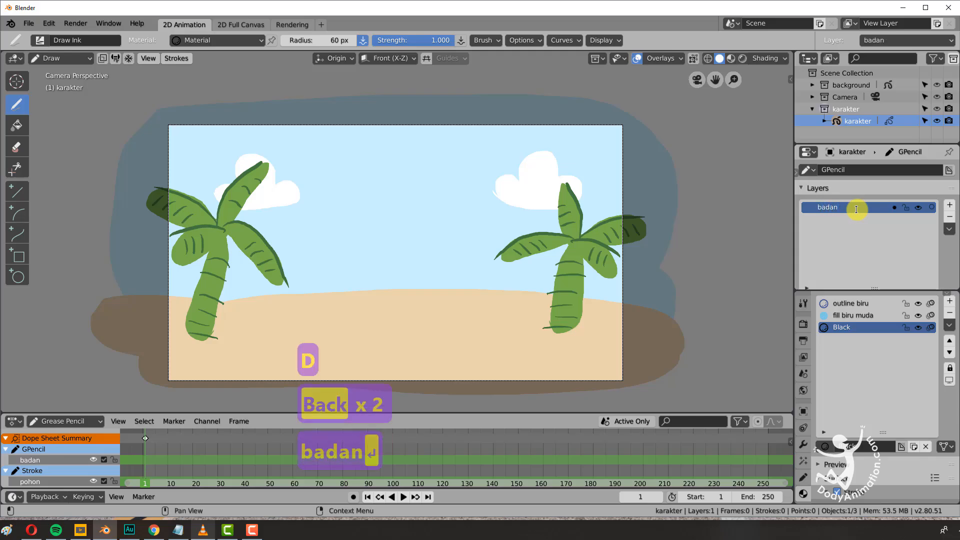
# Step: Draw a thick filled letter D in the middle of the scene on the badan layer using the fill biru muda material
pyautogui.click(844, 314)
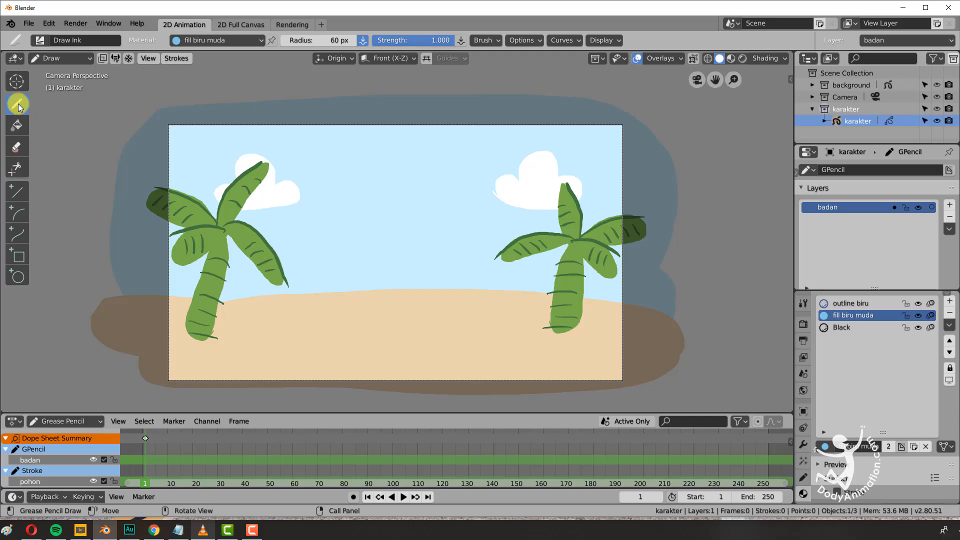
pyautogui.scroll(3, 394, 240)
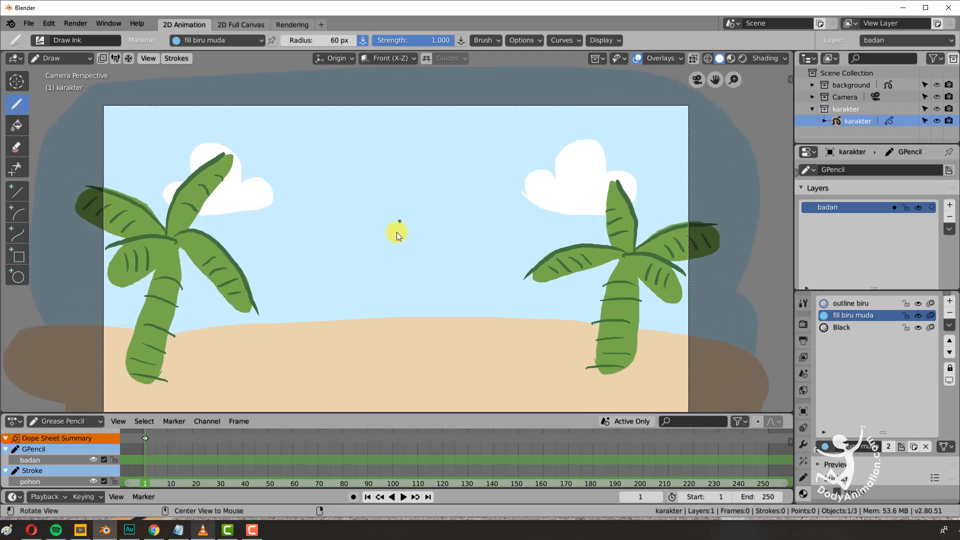
pyautogui.moveTo(356, 197)
pyautogui.mouseDown()
pyautogui.moveTo(338, 289)
pyautogui.moveTo(368, 294)
pyautogui.moveTo(396, 208)
pyautogui.moveTo(384, 171)
pyautogui.moveTo(450, 221)
pyautogui.moveTo(386, 199)
pyautogui.mouseUp()
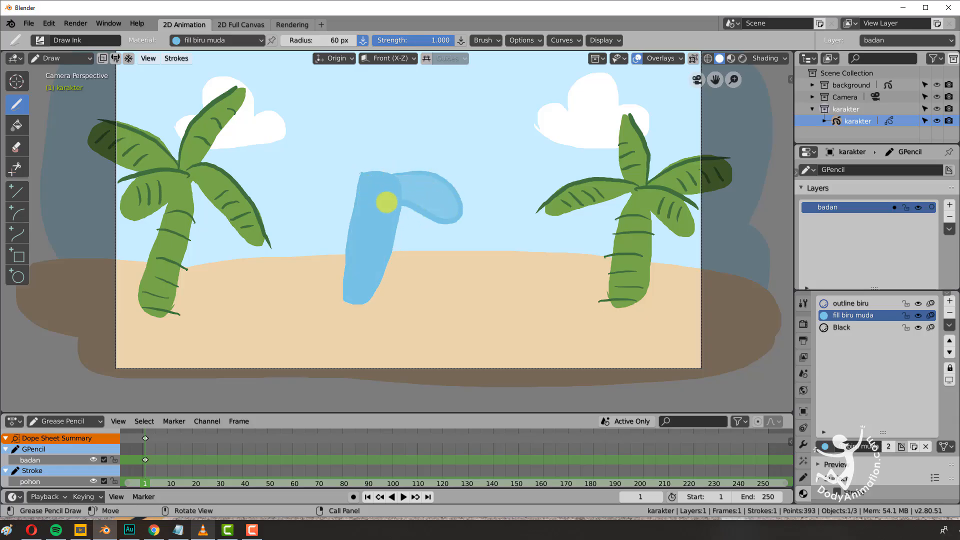
pyautogui.moveTo(435, 216)
pyautogui.mouseDown()
pyautogui.moveTo(440, 246)
pyautogui.moveTo(422, 292)
pyautogui.moveTo(461, 250)
pyautogui.moveTo(454, 212)
pyautogui.mouseUp()
pyautogui.moveTo(370, 276)
pyautogui.mouseDown()
pyautogui.moveTo(422, 272)
pyautogui.moveTo(428, 294)
pyautogui.moveTo(372, 302)
pyautogui.moveTo(351, 286)
pyautogui.mouseUp()
pyautogui.moveTo(426, 209)
pyautogui.mouseDown()
pyautogui.moveTo(439, 230)
pyautogui.moveTo(425, 256)
pyautogui.moveTo(431, 275)
pyautogui.moveTo(431, 209)
pyautogui.mouseUp()
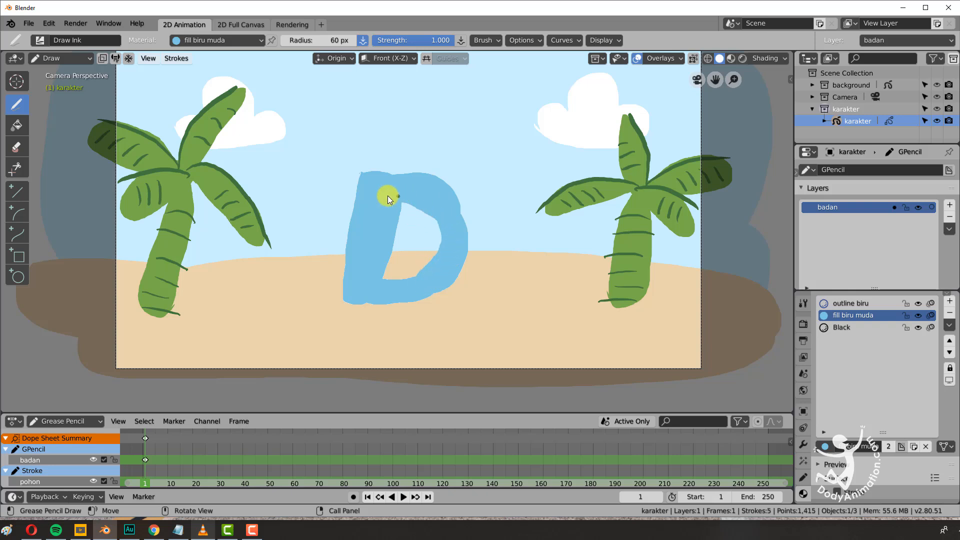
pyautogui.moveTo(367, 173)
pyautogui.mouseDown()
pyautogui.moveTo(424, 178)
pyautogui.moveTo(457, 208)
pyautogui.moveTo(437, 235)
pyautogui.mouseUp()
# Step: Switch to Sculpt Mode, reduce the brush radius to 41 px and even out the D's curved outer edge and lower edge
pyautogui.click(60, 58)
pyautogui.click(65, 98)
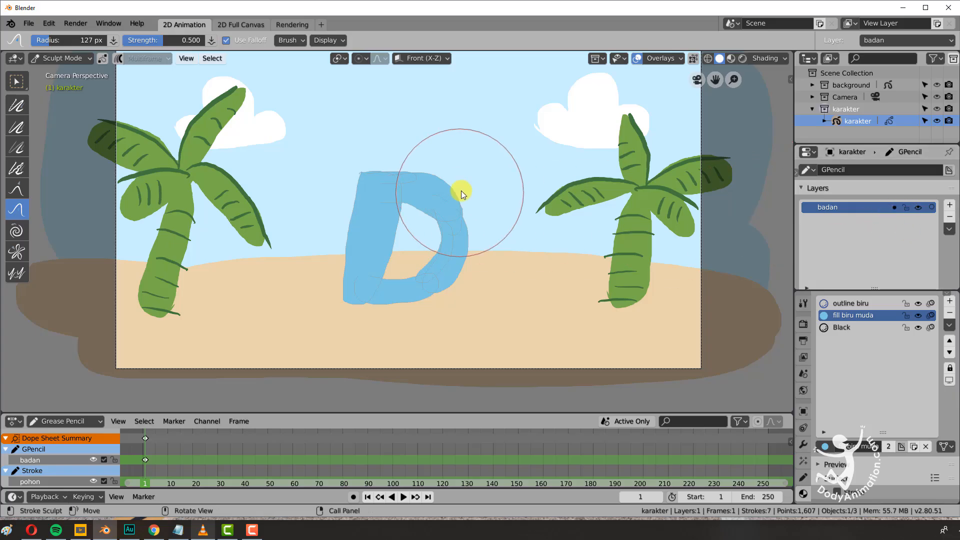
pyautogui.moveTo(461, 190)
pyautogui.mouseDown()
pyautogui.moveTo(464, 205)
pyautogui.moveTo(439, 185)
pyautogui.mouseUp()
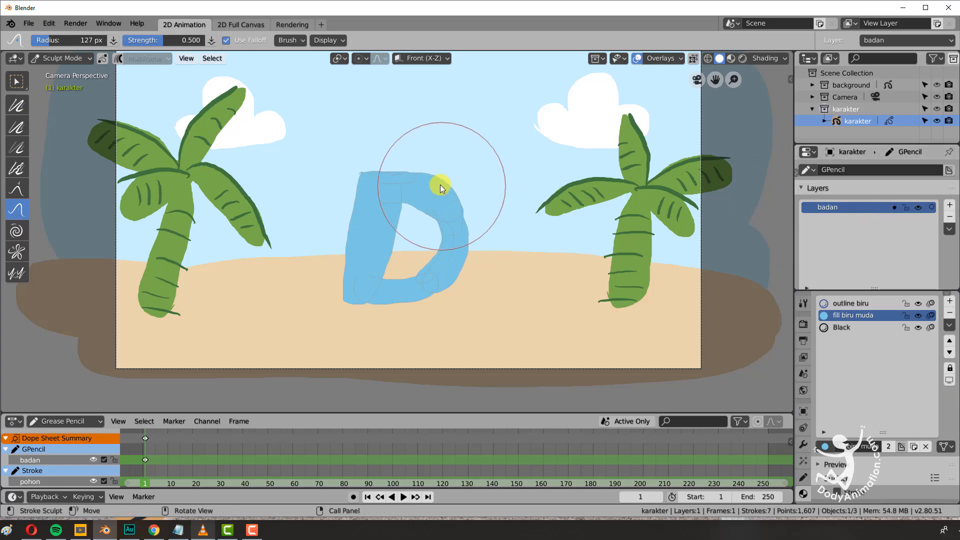
pyautogui.press('f')
pyautogui.click(421, 220)
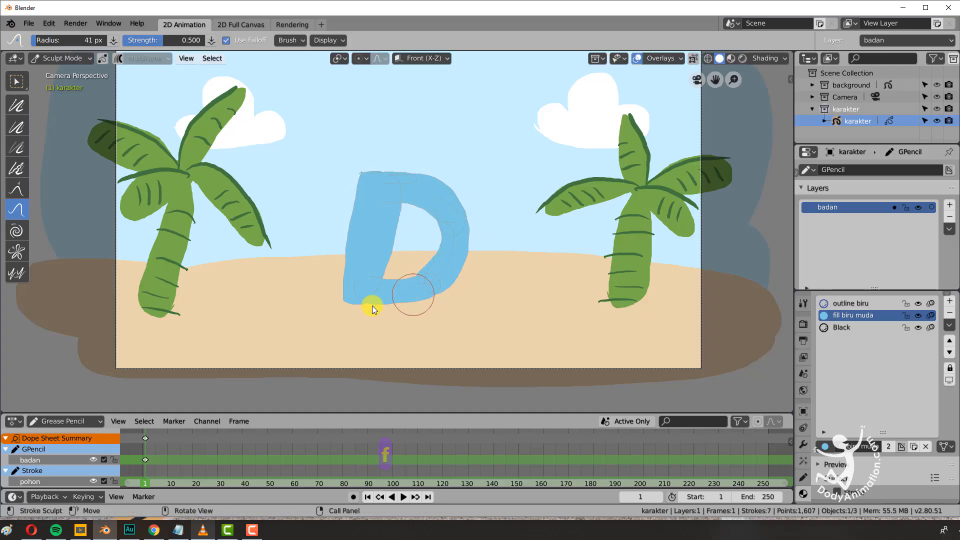
pyautogui.moveTo(372, 304); pyautogui.dragTo(352, 299)
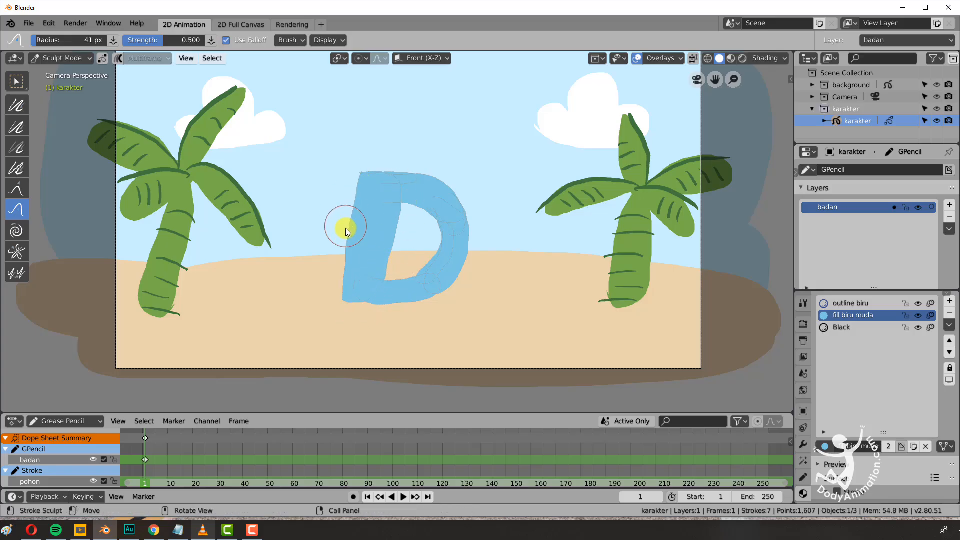
# Step: Refine the D's straight side, upper corners and inner edge by sculpting, resizing the brush to 39 px for the upper curve
pyautogui.press('f')
pyautogui.click(387, 234)
pyautogui.moveTo(344, 241); pyautogui.dragTo(349, 226)
pyautogui.moveTo(368, 180); pyautogui.dragTo(363, 172)
pyautogui.moveTo(406, 199); pyautogui.dragTo(403, 216)
pyautogui.press('f')
pyautogui.click(402, 227)
pyautogui.moveTo(448, 183); pyautogui.dragTo(437, 180)
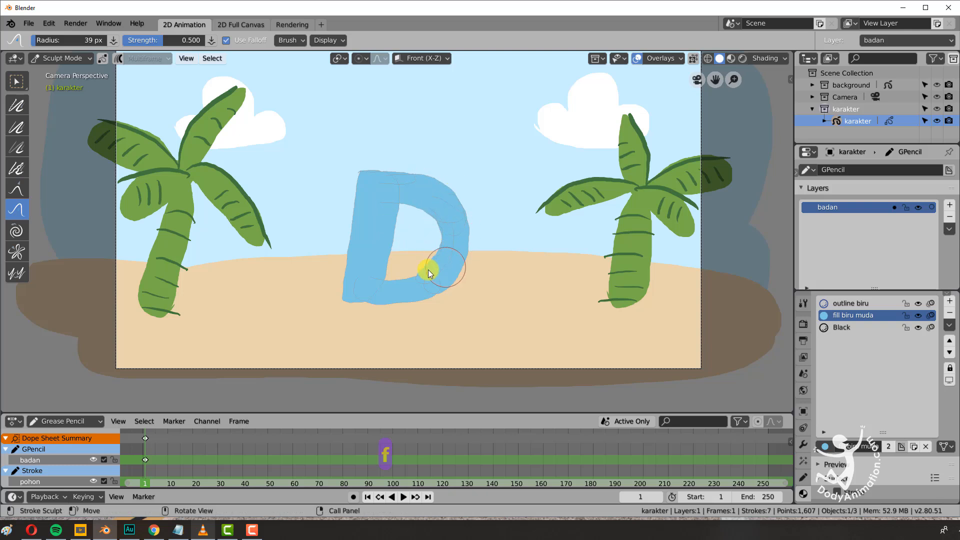
# Step: Return the karakter object to Draw mode and make outline biru the active material
pyautogui.click(62, 58)
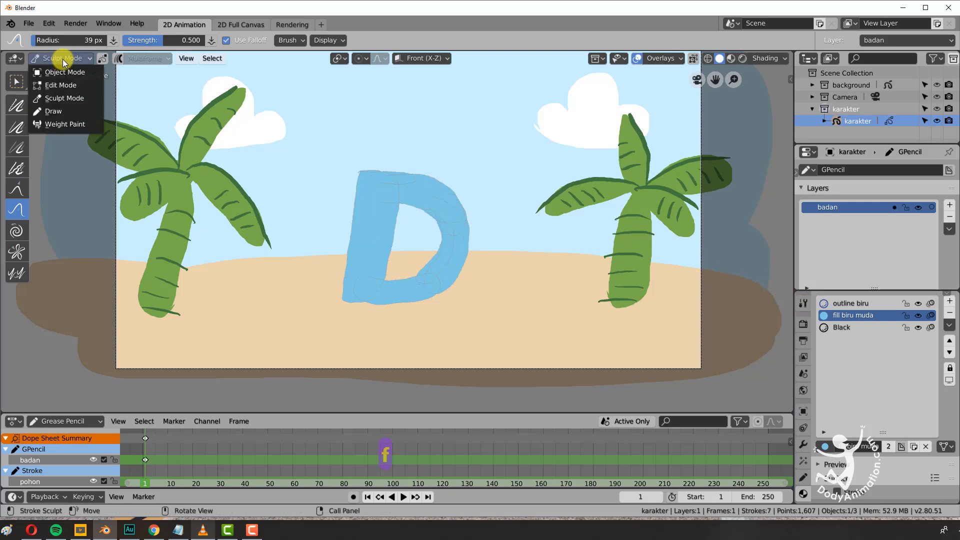
pyautogui.click(52, 112)
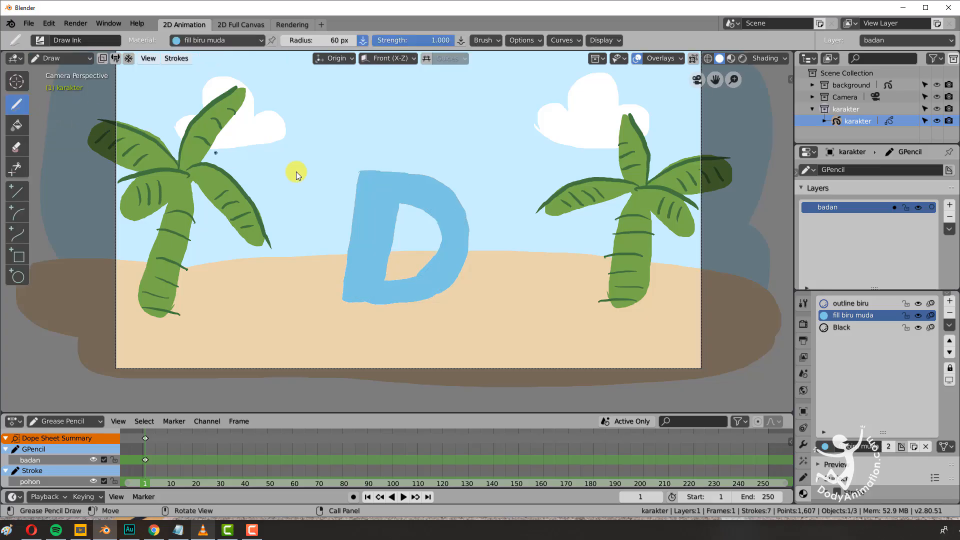
pyautogui.click(843, 303)
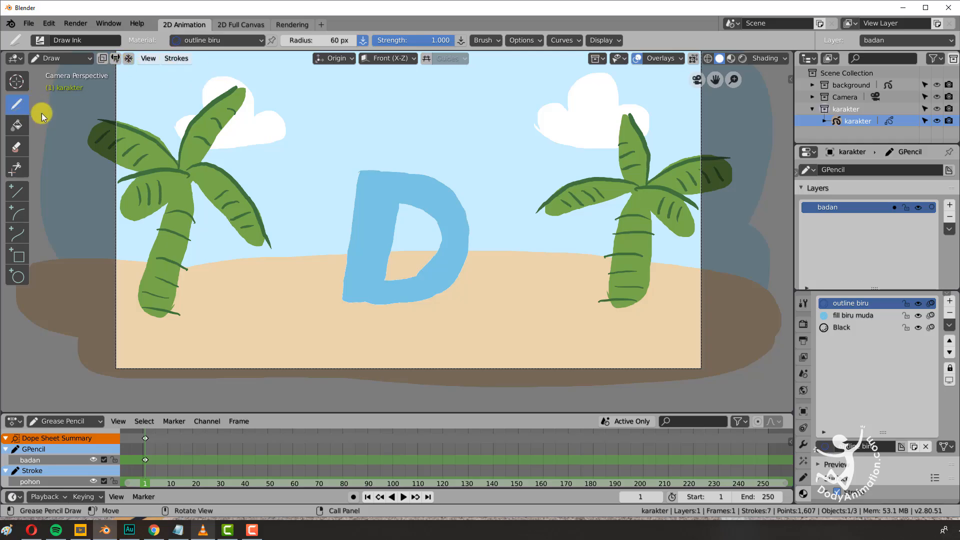
pyautogui.moveTo(362, 171); pyautogui.dragTo(438, 181)
pyautogui.hotkey('ctrl', 'z')
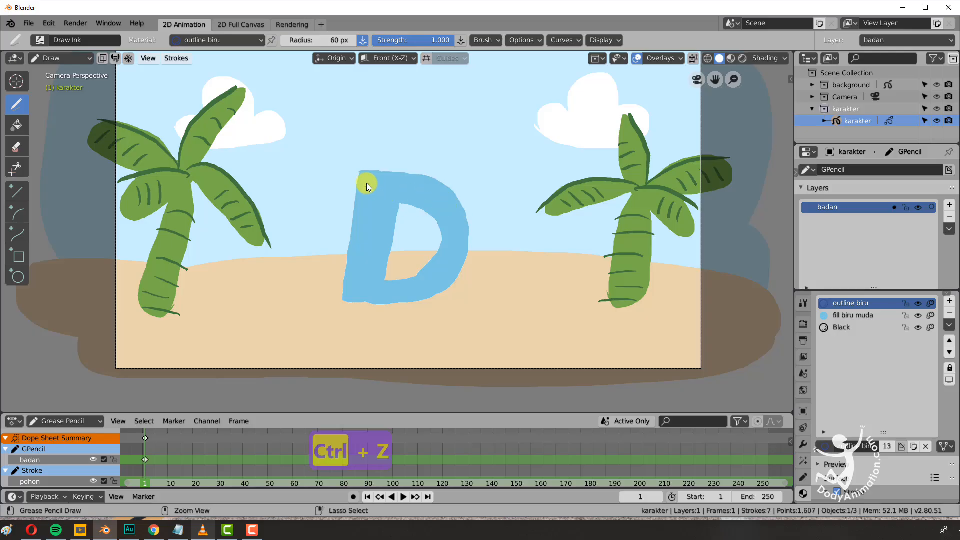
pyautogui.moveTo(361, 170); pyautogui.dragTo(446, 182)
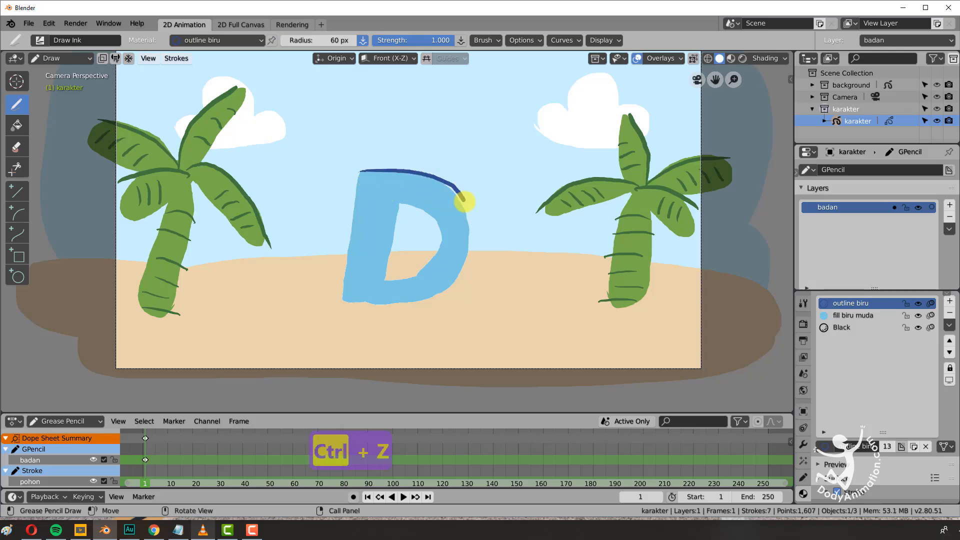
pyautogui.hotkey('ctrl', 'z')
pyautogui.moveTo(363, 171)
pyautogui.mouseDown()
pyautogui.moveTo(413, 172)
pyautogui.moveTo(466, 210)
pyautogui.moveTo(471, 235)
pyautogui.moveTo(450, 274)
pyautogui.mouseUp()
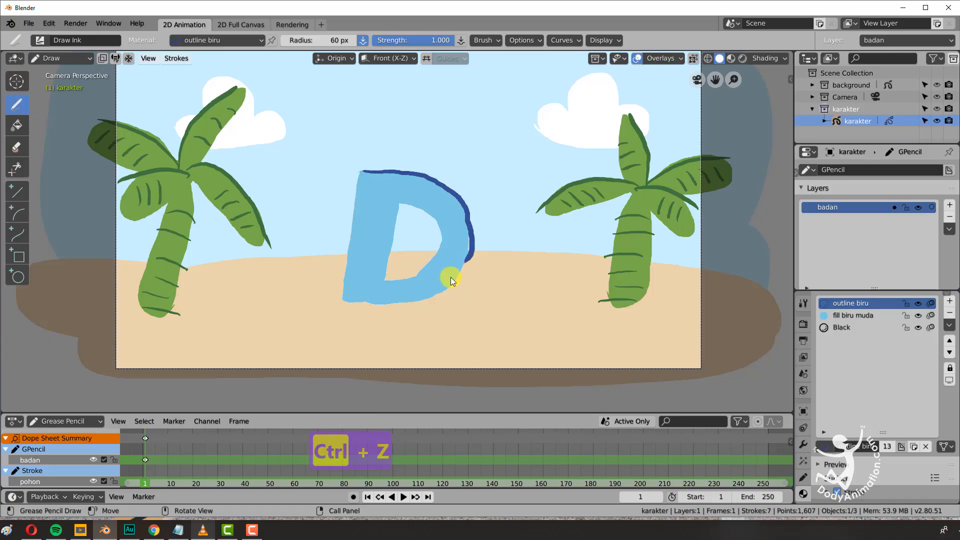
pyautogui.hotkey('ctrl', 'z')
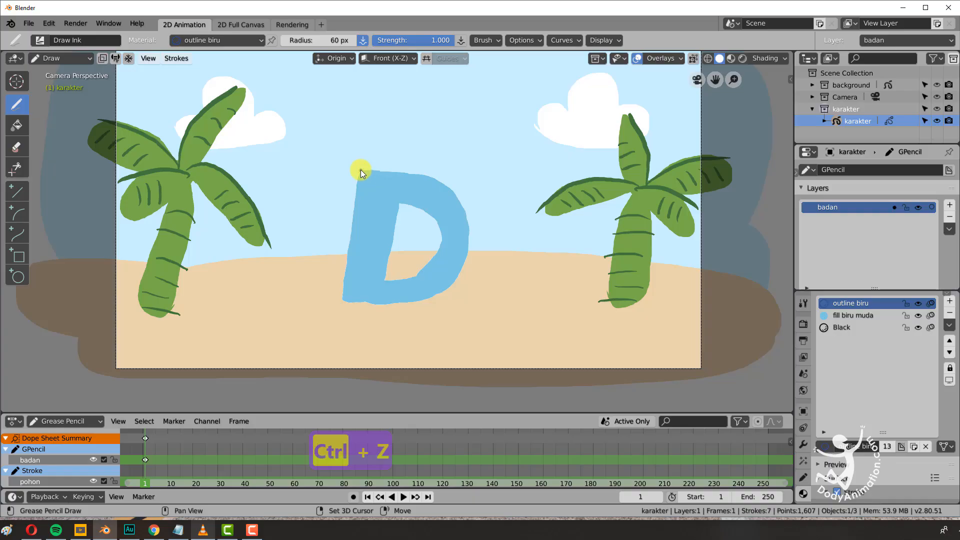
pyautogui.moveTo(381, 170); pyautogui.dragTo(389, 170)
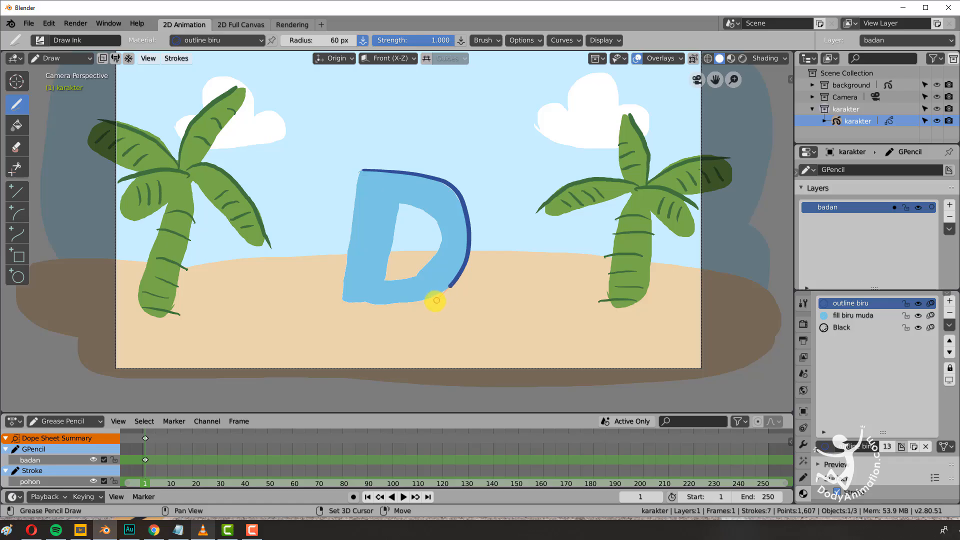
pyautogui.moveTo(417, 308); pyautogui.dragTo(324, 302)
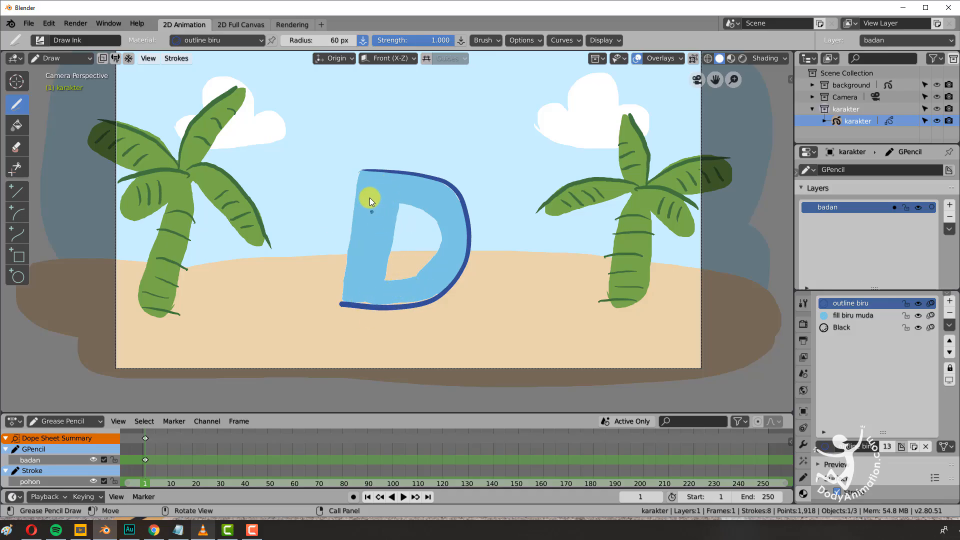
pyautogui.hotkey('ctrl', 'z')
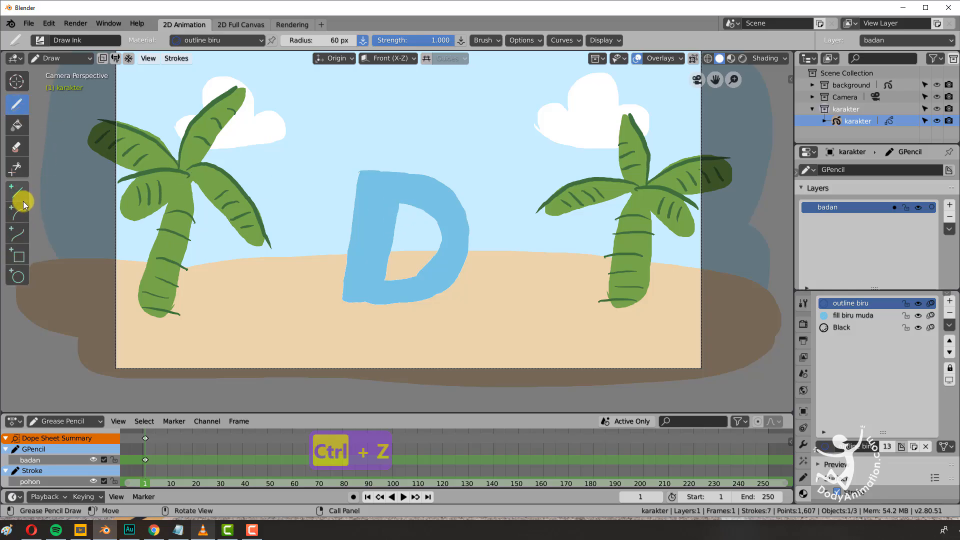
# Step: Outline the outer and inner straight edges of the D's stem using the Curve tool with Thickness Profile enabled
pyautogui.click(19, 232)
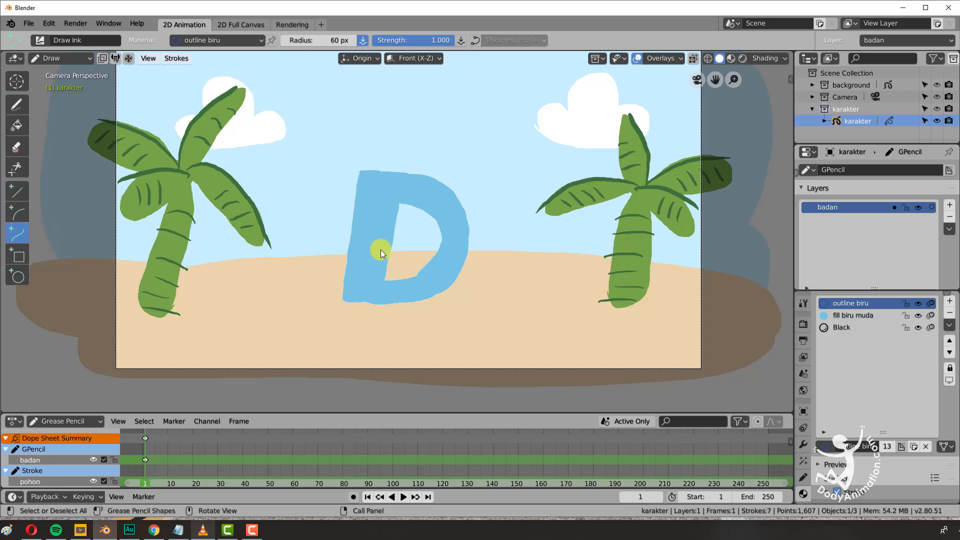
pyautogui.click(475, 41)
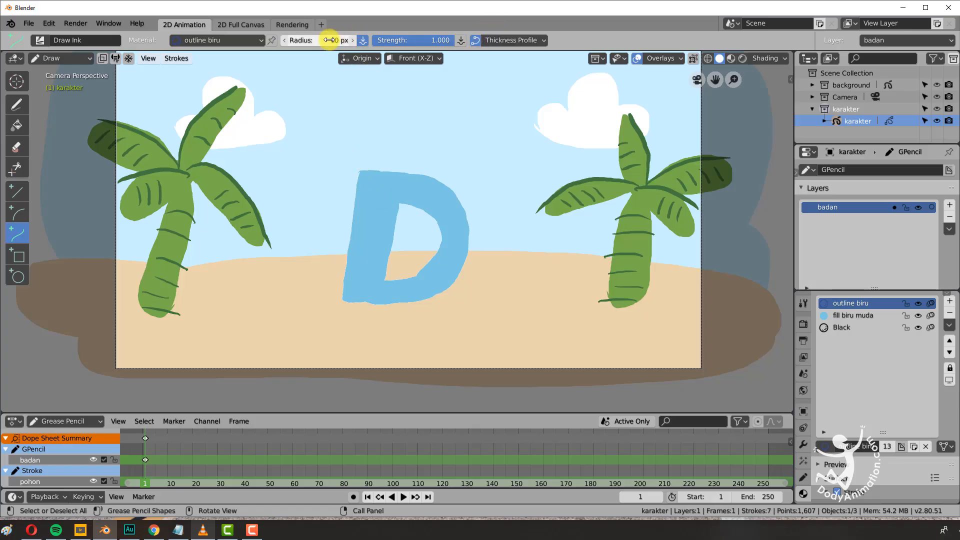
pyautogui.moveTo(359, 169); pyautogui.dragTo(342, 302)
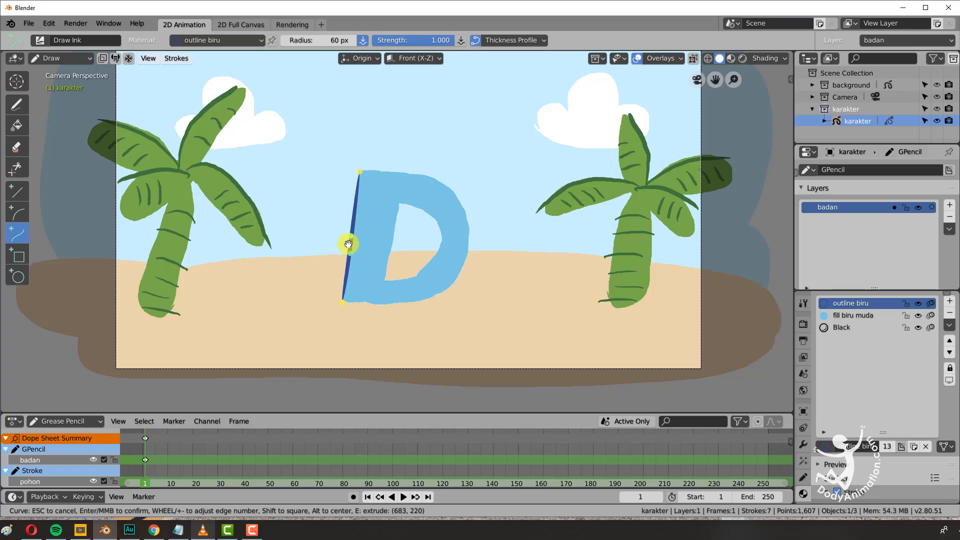
pyautogui.moveTo(351, 237); pyautogui.dragTo(355, 215)
pyautogui.moveTo(349, 253); pyautogui.dragTo(352, 260)
pyautogui.press('Return')
pyautogui.moveTo(396, 201); pyautogui.dragTo(384, 284)
pyautogui.press('Return')
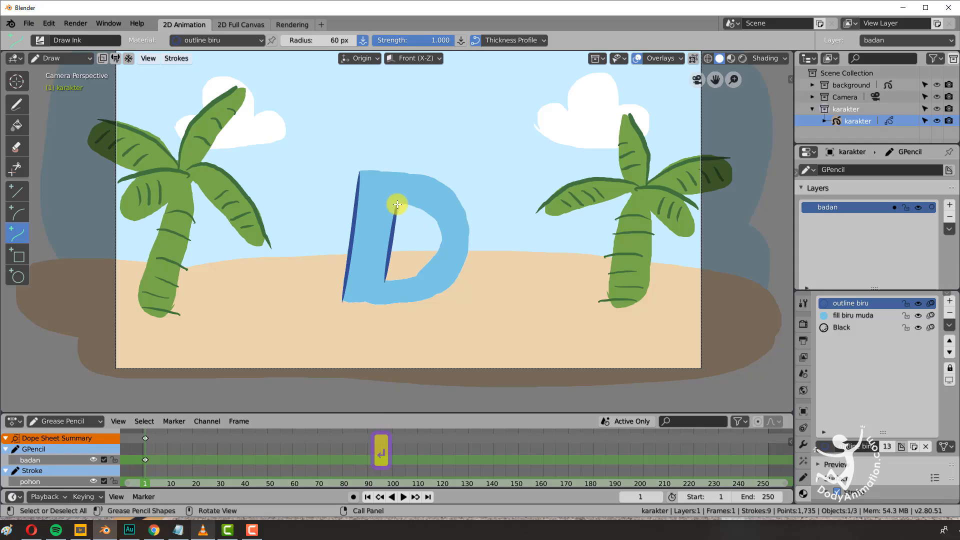
# Step: Outline the D's inner curved edge with one extruded curve running from the hole's upper corner to its lower corner
pyautogui.moveTo(397, 204)
pyautogui.mouseDown()
pyautogui.moveTo(435, 220)
pyautogui.moveTo(436, 258)
pyautogui.moveTo(427, 208)
pyautogui.moveTo(438, 200)
pyautogui.moveTo(411, 210)
pyautogui.moveTo(443, 221)
pyautogui.moveTo(454, 211)
pyautogui.mouseUp()
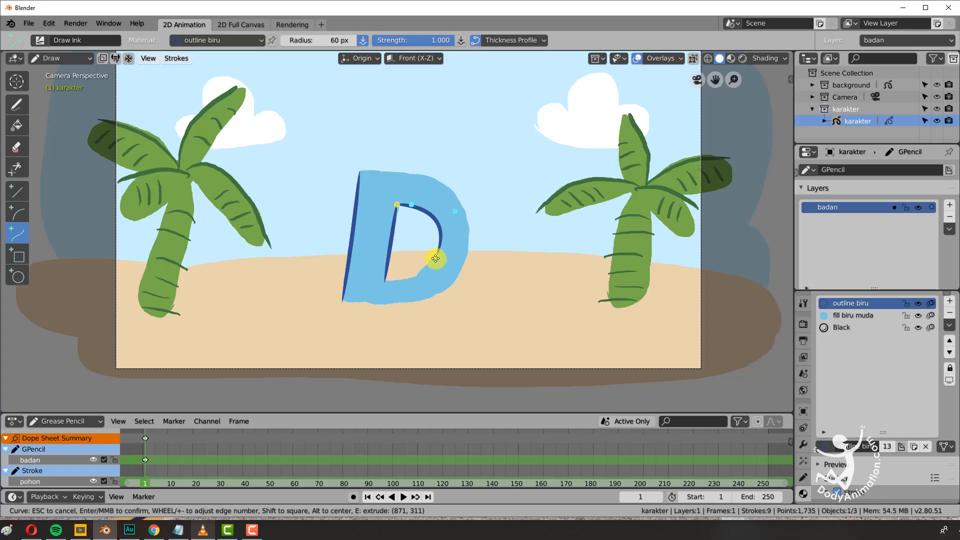
pyautogui.press('e')
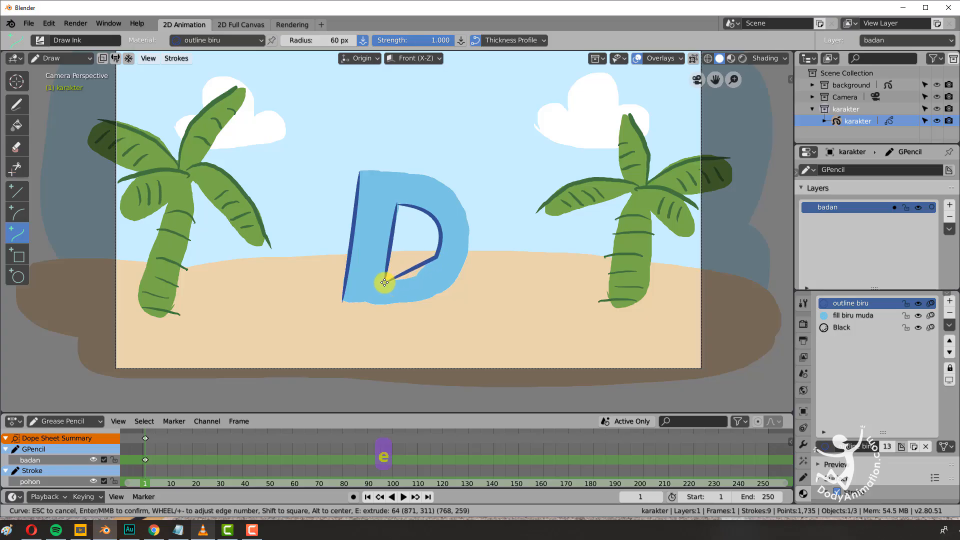
pyautogui.click(385, 281)
pyautogui.moveTo(411, 270); pyautogui.dragTo(431, 269)
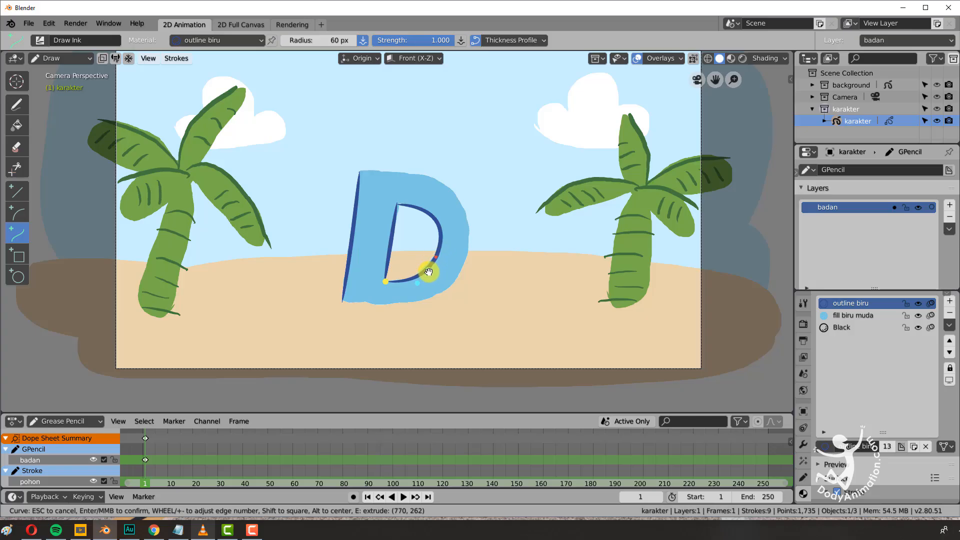
pyautogui.moveTo(419, 282); pyautogui.dragTo(429, 274)
pyautogui.press('Return')
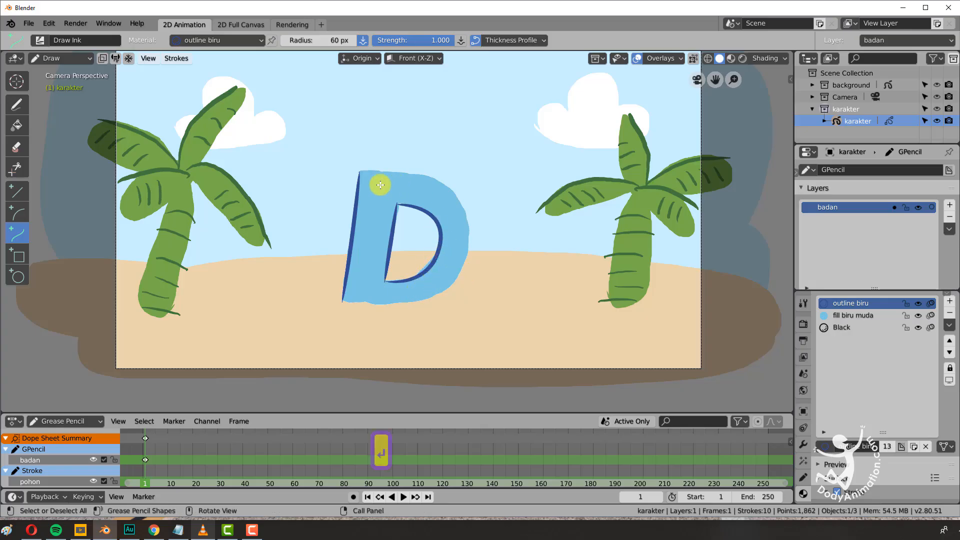
# Step: Start the D's outer outline curve at its upper-left corner, following the top edge and extruding around the right-hand bulge
pyautogui.moveTo(359, 172); pyautogui.dragTo(404, 174)
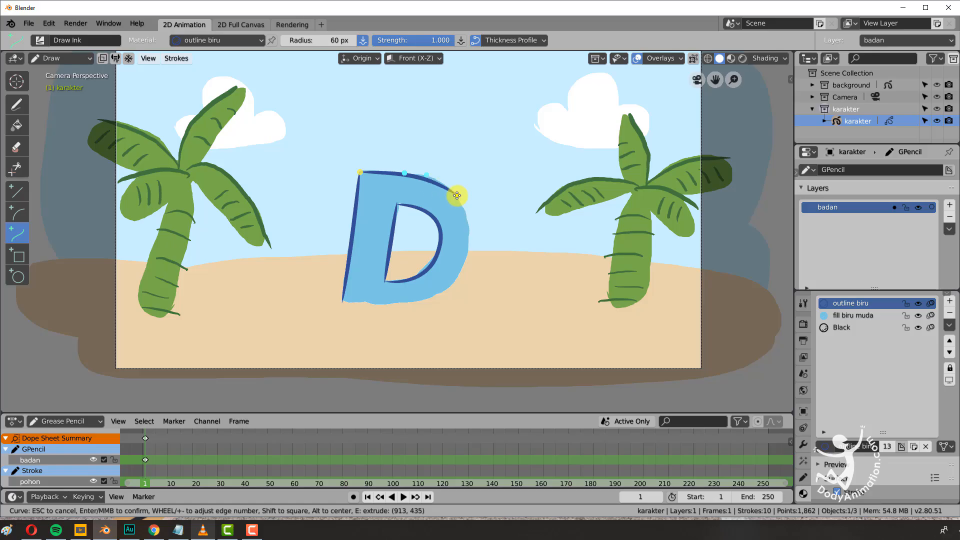
pyautogui.press('e')
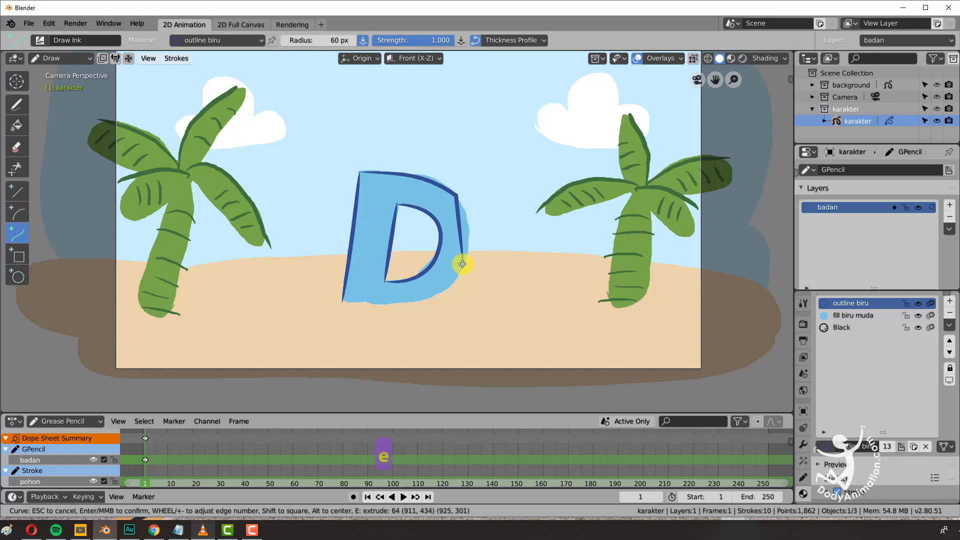
pyautogui.click(456, 282)
pyautogui.moveTo(451, 240); pyautogui.dragTo(471, 242)
pyautogui.moveTo(457, 283); pyautogui.dragTo(453, 283)
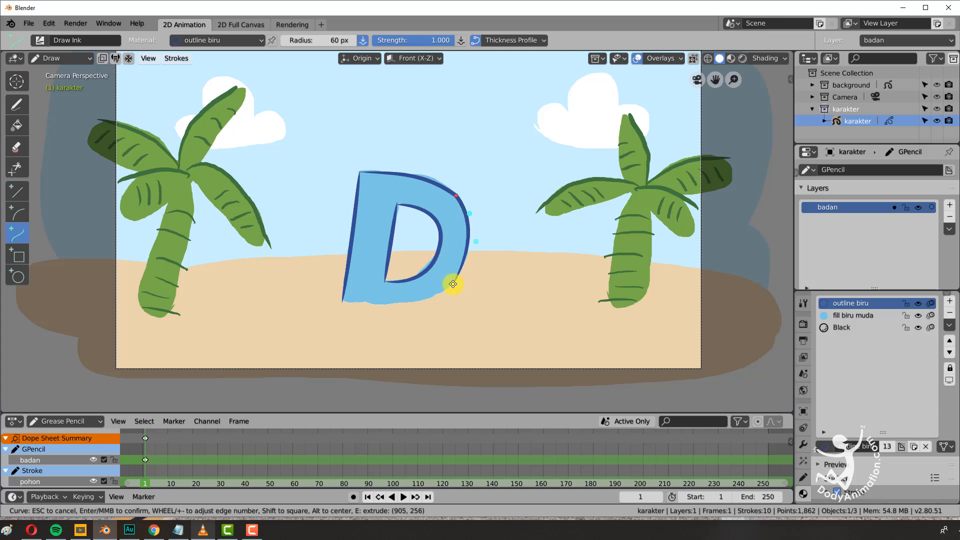
# Step: Extrude the outer outline curve along the D's lower edge to the stem's bottom-left corner and complete the stroke
pyautogui.press('e')
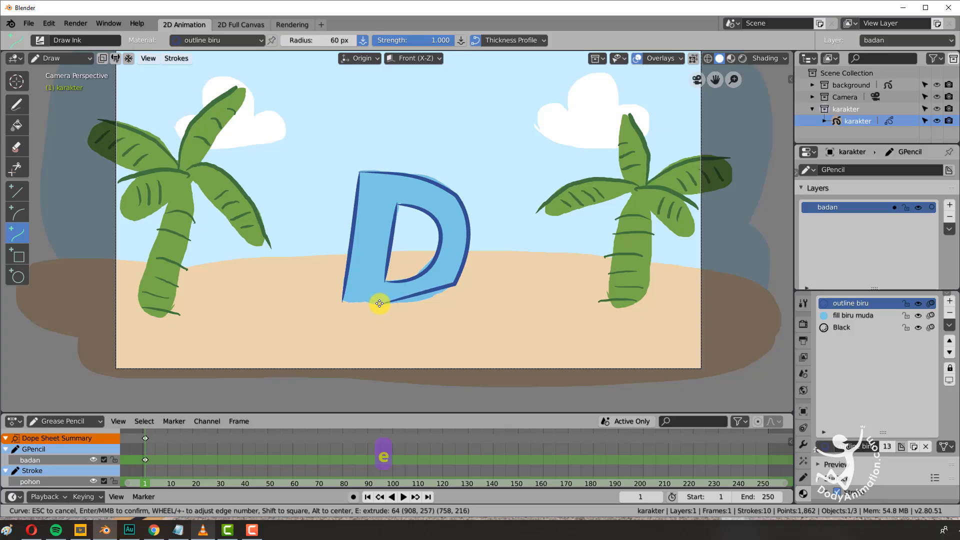
pyautogui.click(381, 302)
pyautogui.moveTo(420, 294)
pyautogui.mouseDown()
pyautogui.moveTo(421, 309)
pyautogui.moveTo(440, 301)
pyautogui.moveTo(374, 304)
pyautogui.moveTo(410, 304)
pyautogui.mouseUp()
pyautogui.moveTo(454, 284); pyautogui.dragTo(455, 284)
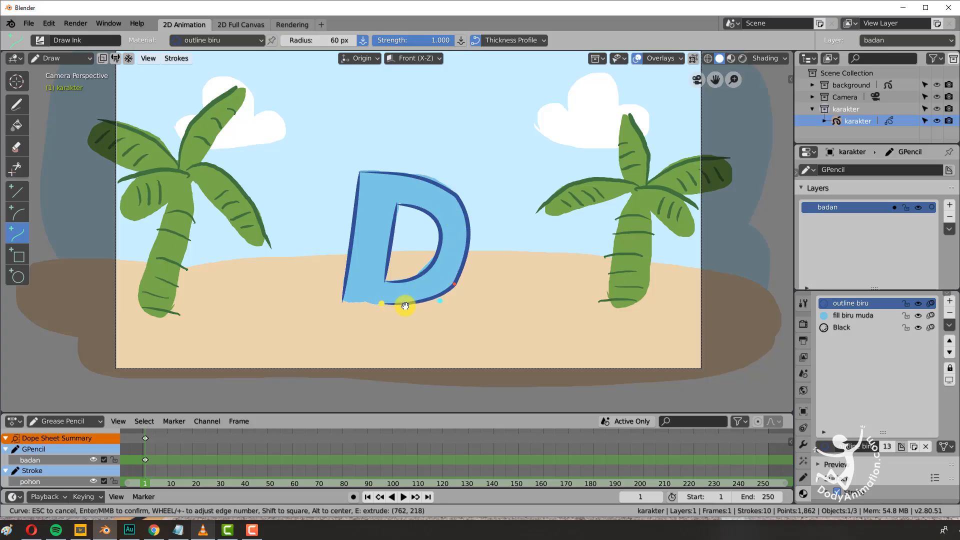
pyautogui.press('e')
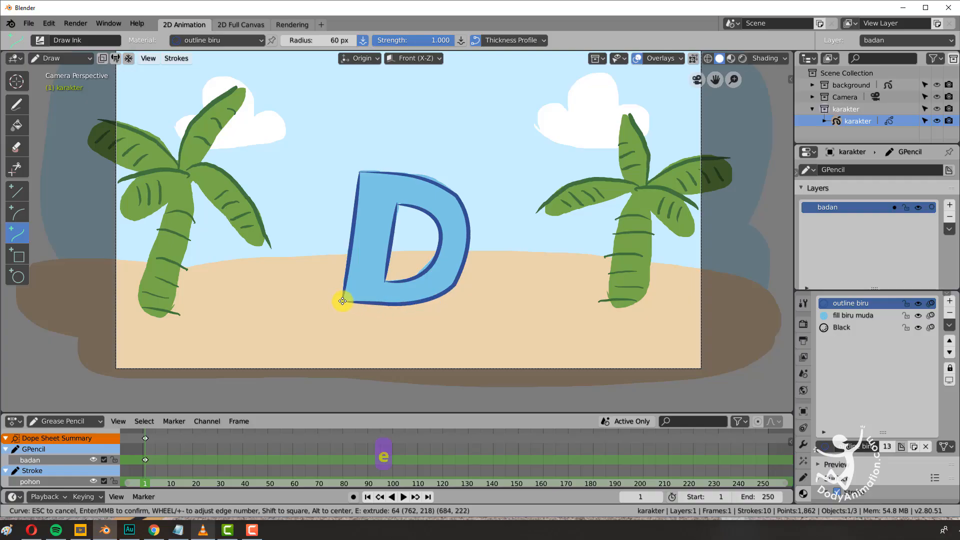
pyautogui.click(344, 300)
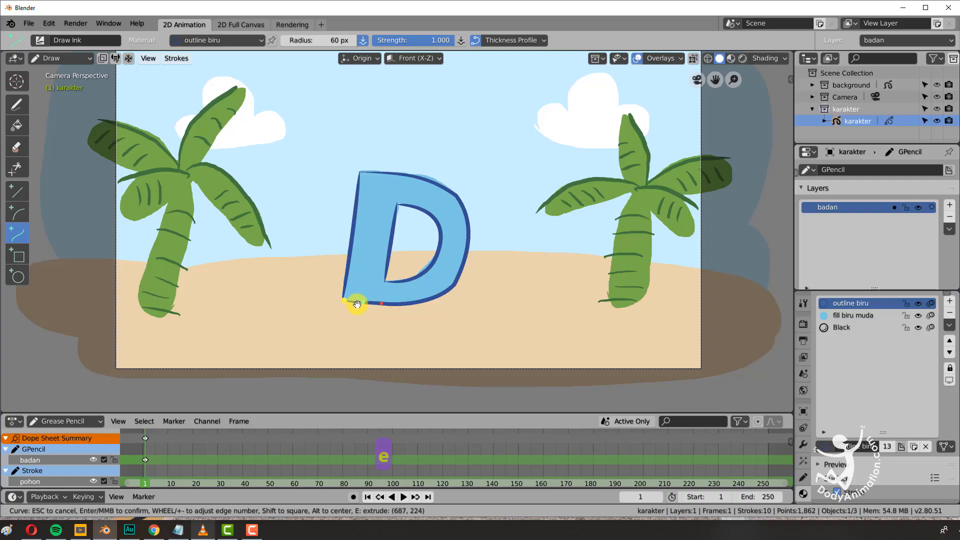
pyautogui.press('Return')
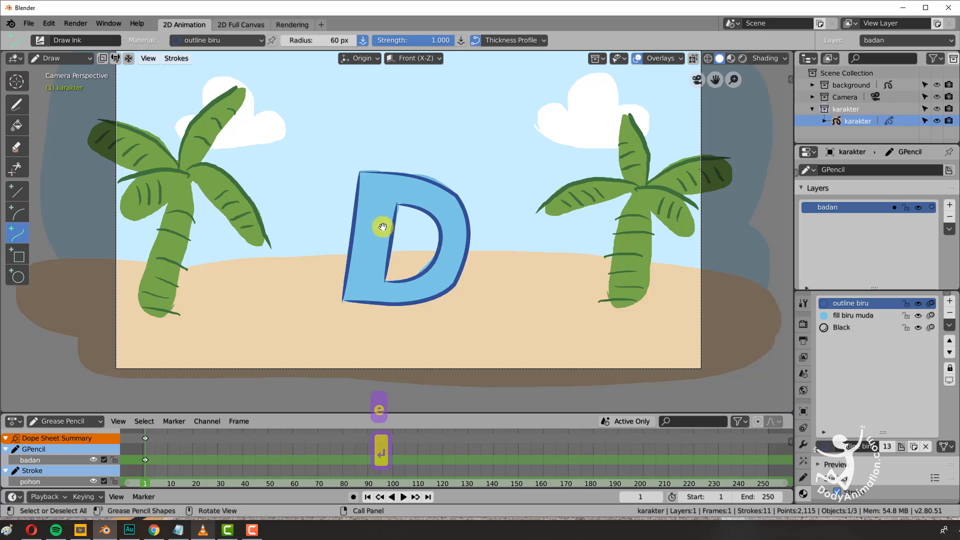
# Step: Switch the karakter object to Edit Mode and lock the fill biru muda material so that only the outline strokes are selectable
pyautogui.click(72, 58)
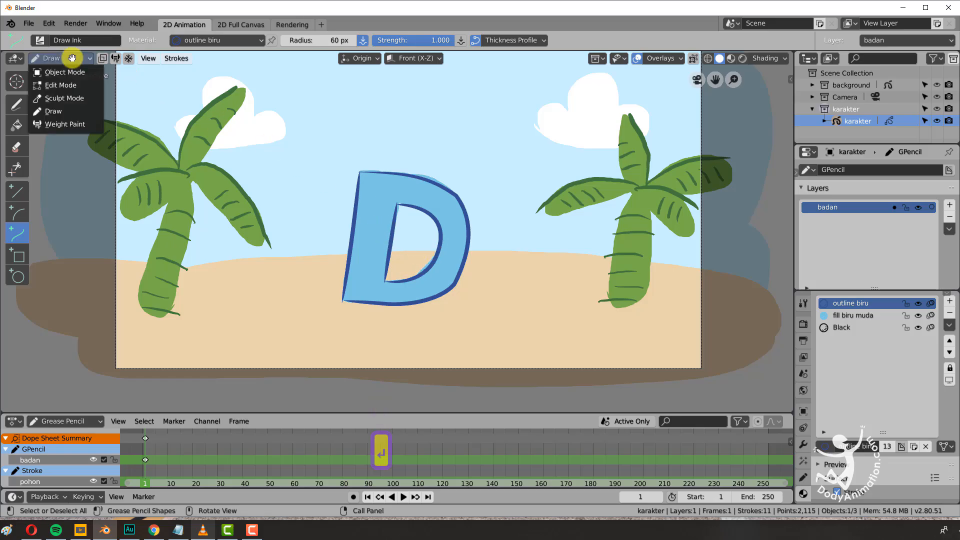
pyautogui.click(58, 85)
pyautogui.scroll(3, 475, 222)
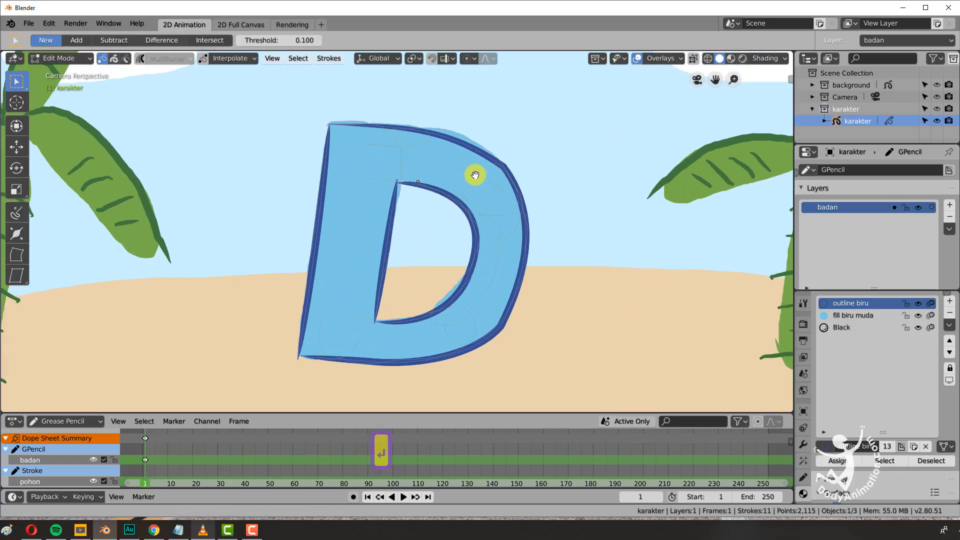
pyautogui.click(408, 185)
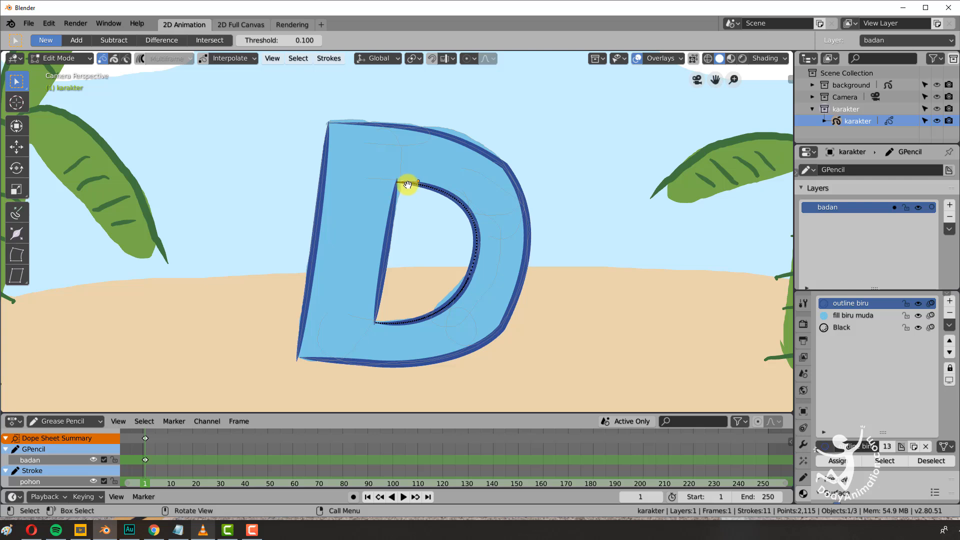
pyautogui.click(448, 196)
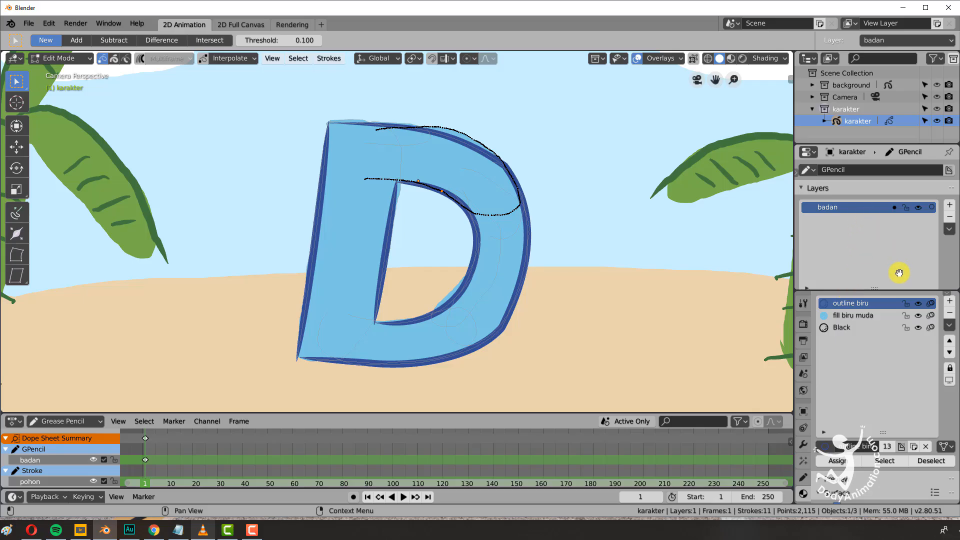
pyautogui.click(906, 317)
pyautogui.click(466, 211)
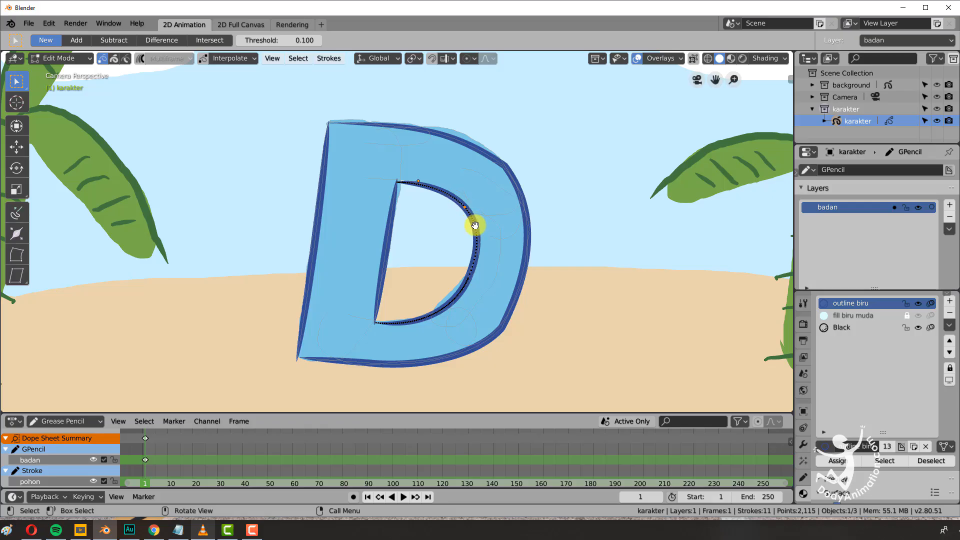
# Step: Try moving the single point at the upper-right bend of the D's outer outline
pyautogui.click(506, 168)
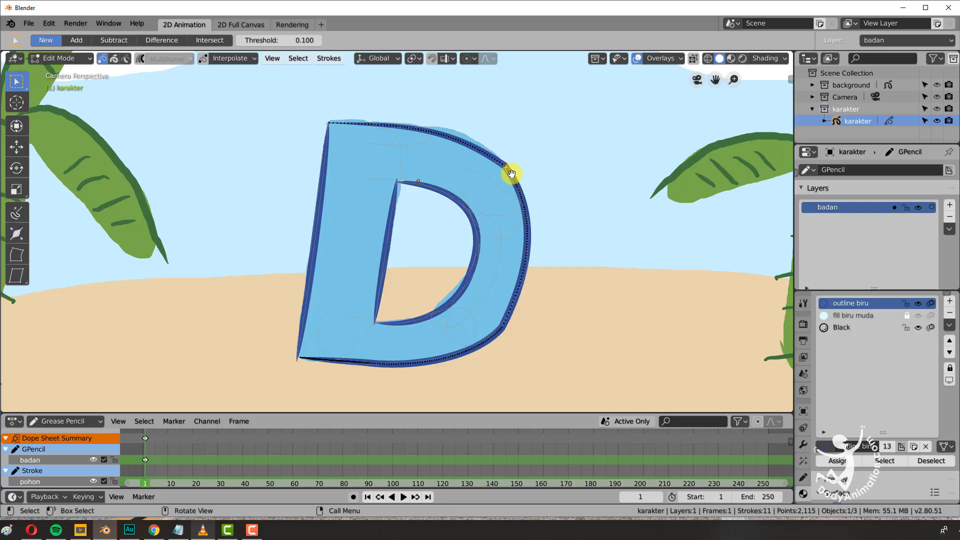
pyautogui.press('g')
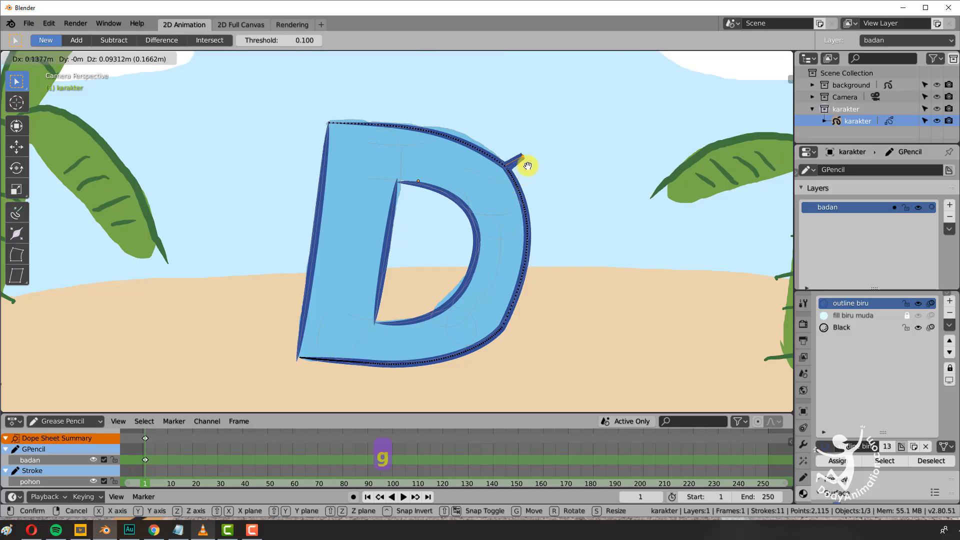
pyautogui.rightClick(511, 178)
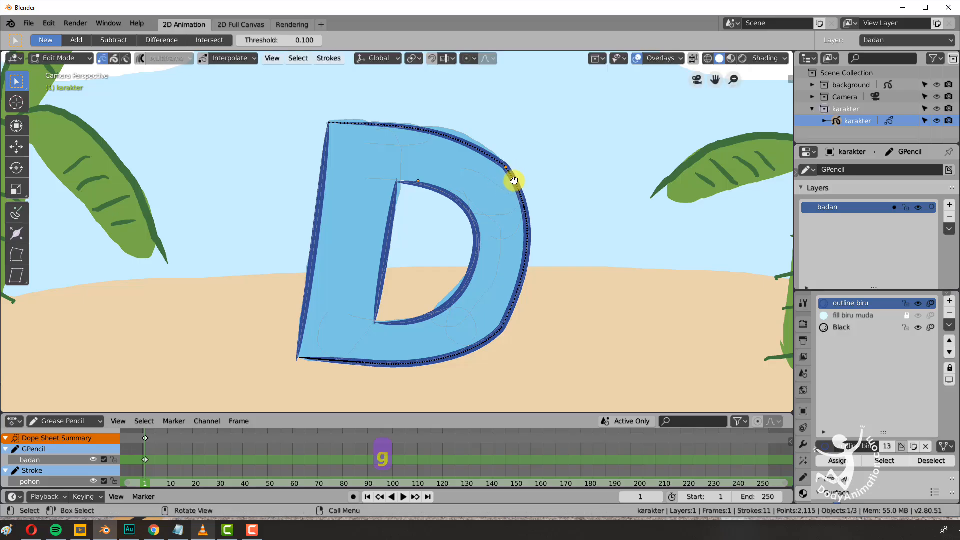
# Step: Enable proportional editing and try moving the outer outline's upper-right point together with its neighbouring points
pyautogui.press('o')
pyautogui.click(470, 59)
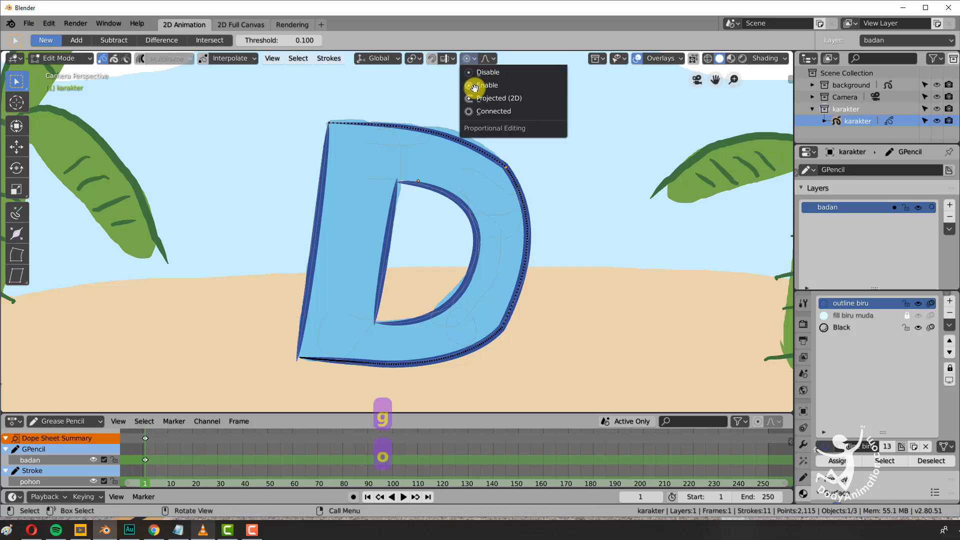
pyautogui.click(482, 85)
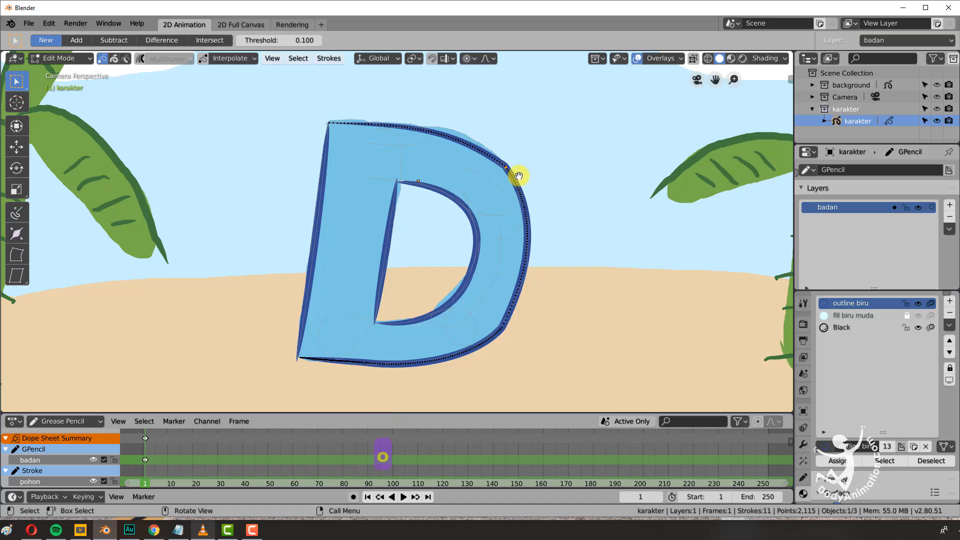
pyautogui.press('g')
pyautogui.rightClick(516, 165)
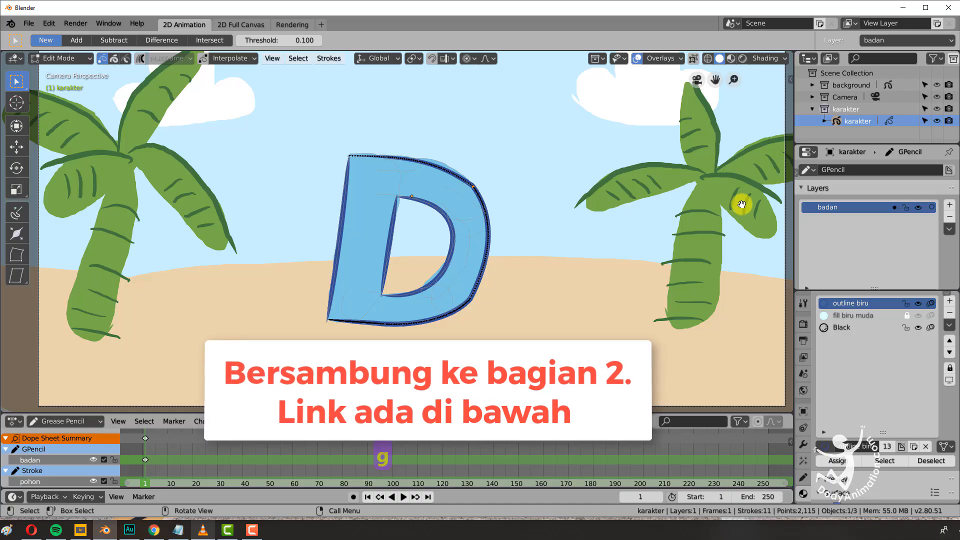
# Step: Disable proportional editing and return the karakter object to Draw mode
pyautogui.click(470, 58)
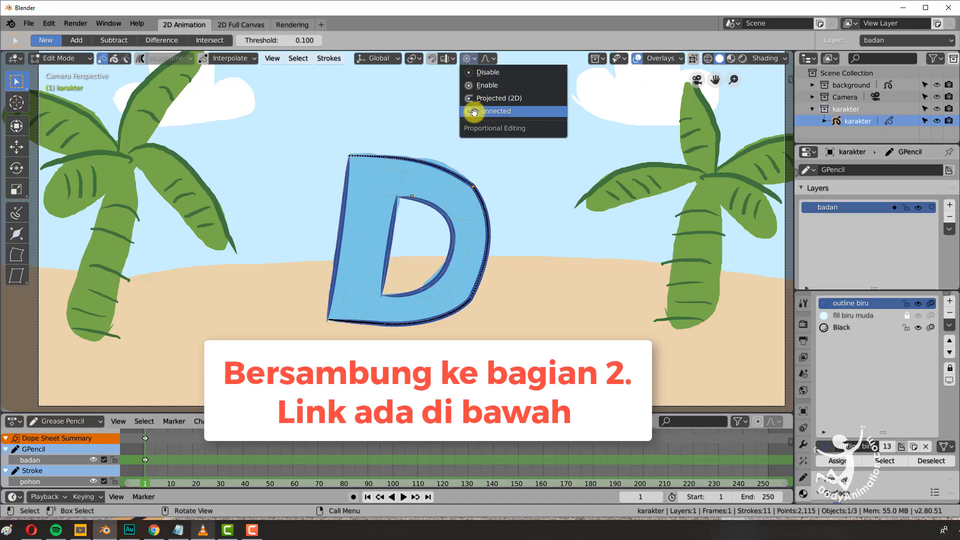
pyautogui.click(475, 73)
pyautogui.scroll(-1, 487, 206)
pyautogui.click(60, 58)
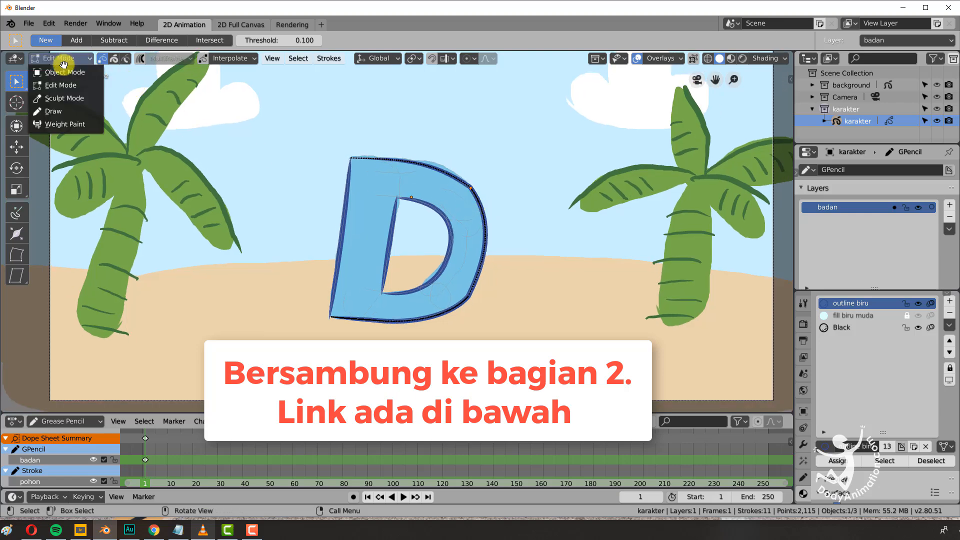
pyautogui.click(52, 112)
pyautogui.scroll(-3, 420, 255)
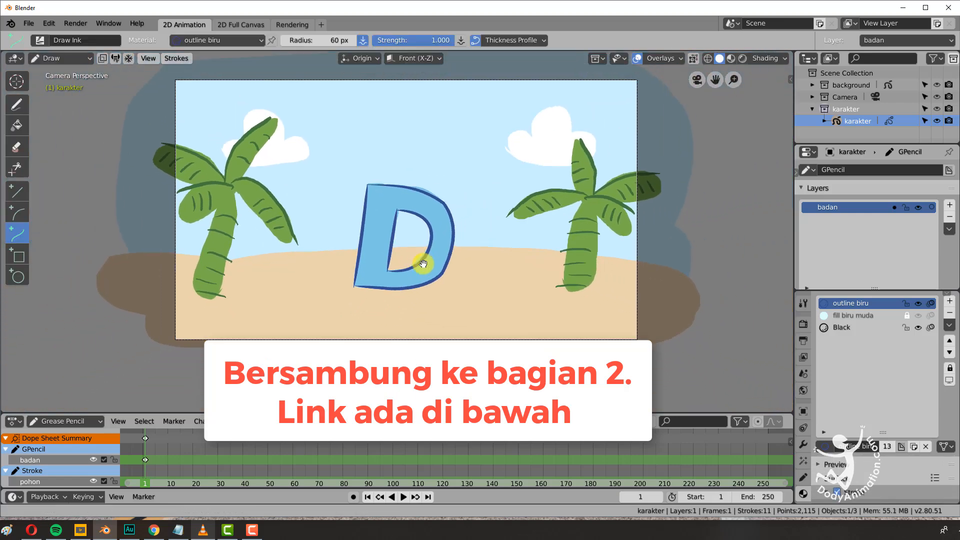